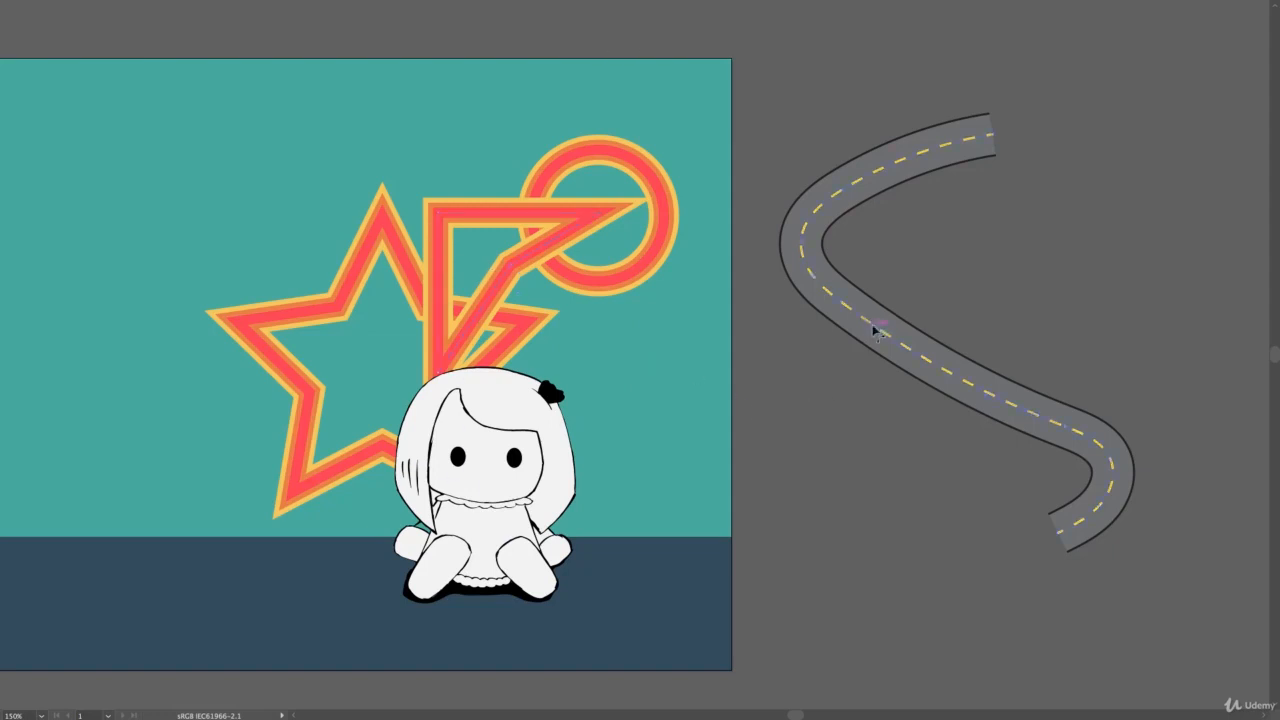
- Reshape the road path by pulling its outer bend inward and moving its upper end down toward the middle of the road
{"action": "left_click_drag", "start_coordinate": [806, 248], "coordinate": [955, 250]}
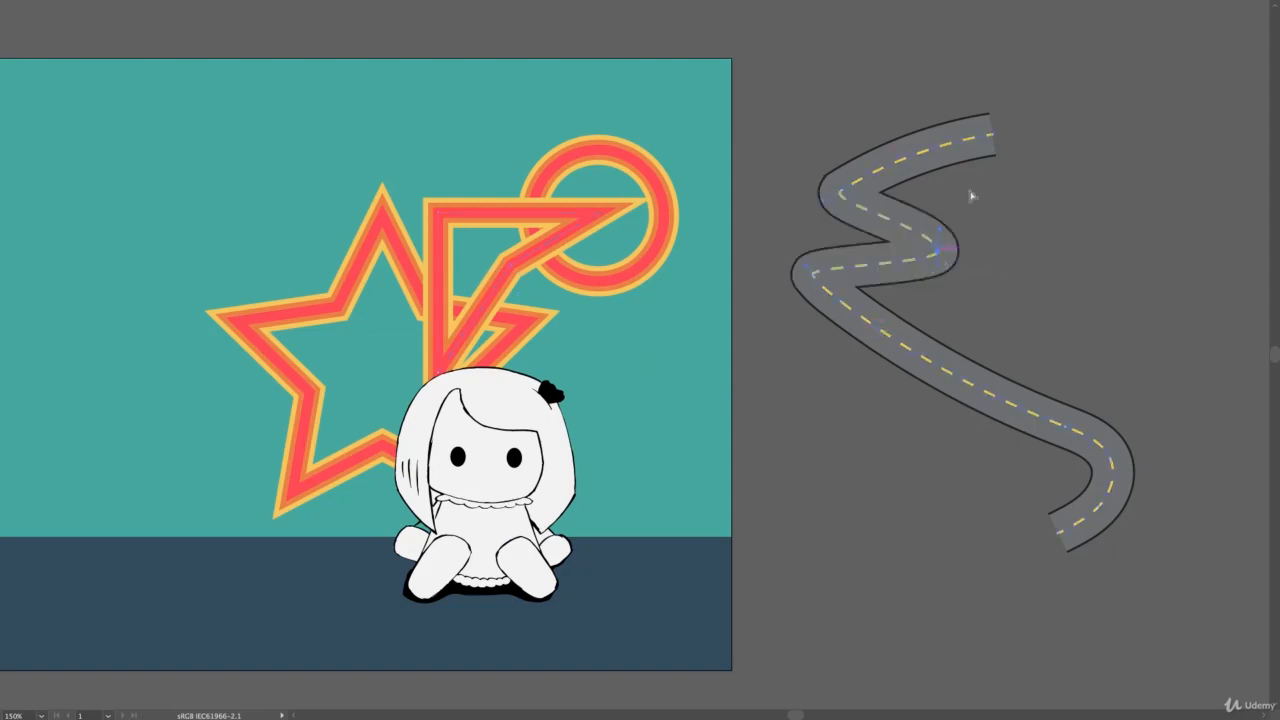
{"action": "left_click_drag", "start_coordinate": [987, 144], "coordinate": [850, 392]}
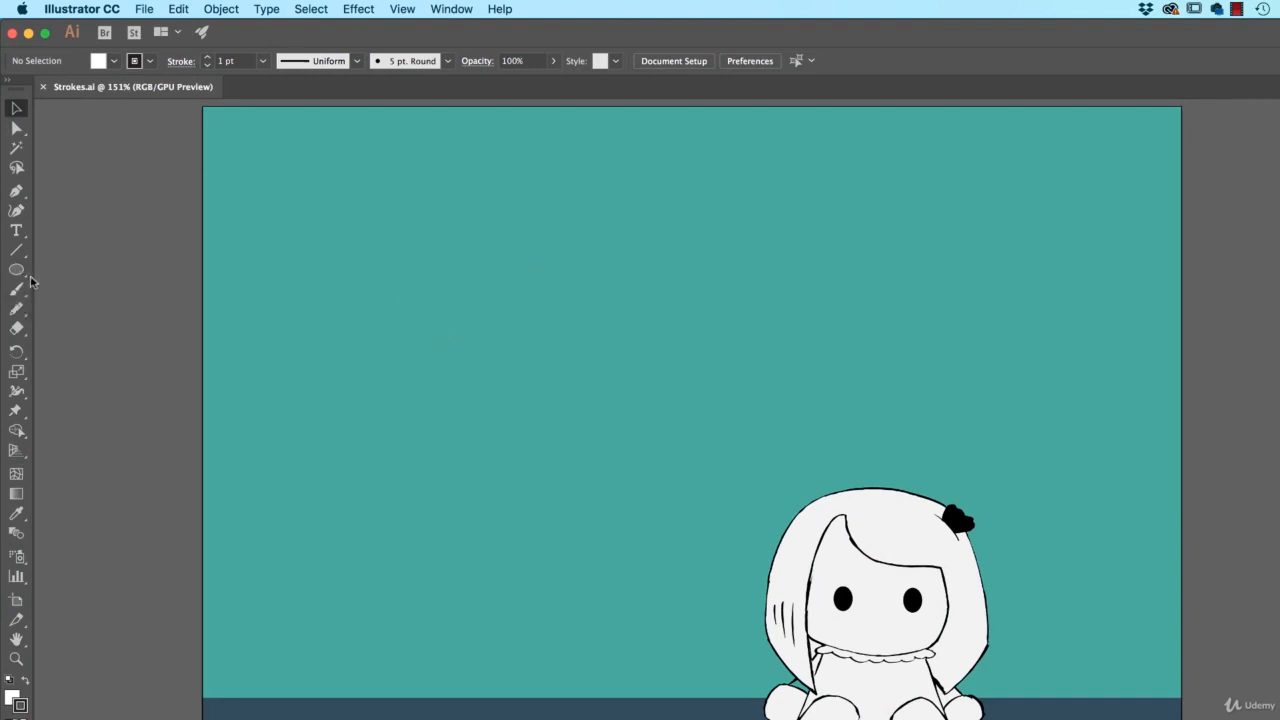
- Draw a five-pointed star about 291 by 277 pt on the teal background
{"action": "left_click_drag", "start_coordinate": [16, 269], "coordinate": [88, 348]}
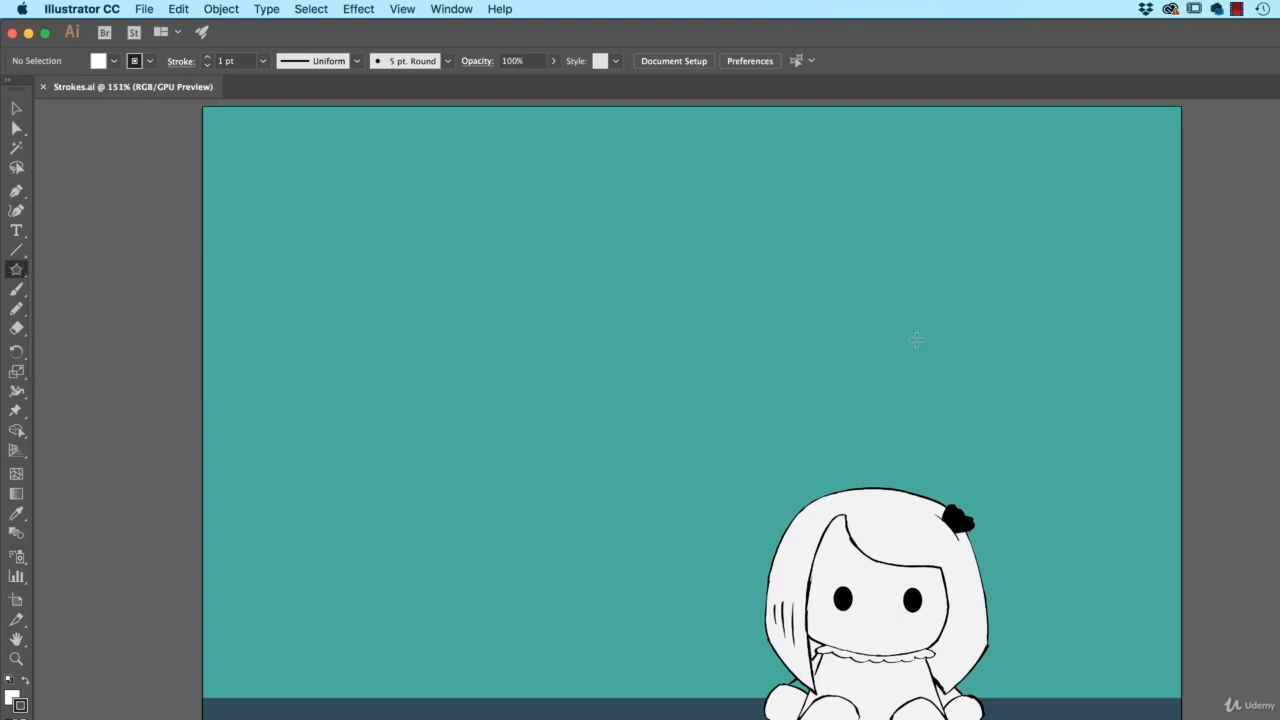
{"action": "left_click_drag", "start_coordinate": [546, 286], "coordinate": [700, 410]}
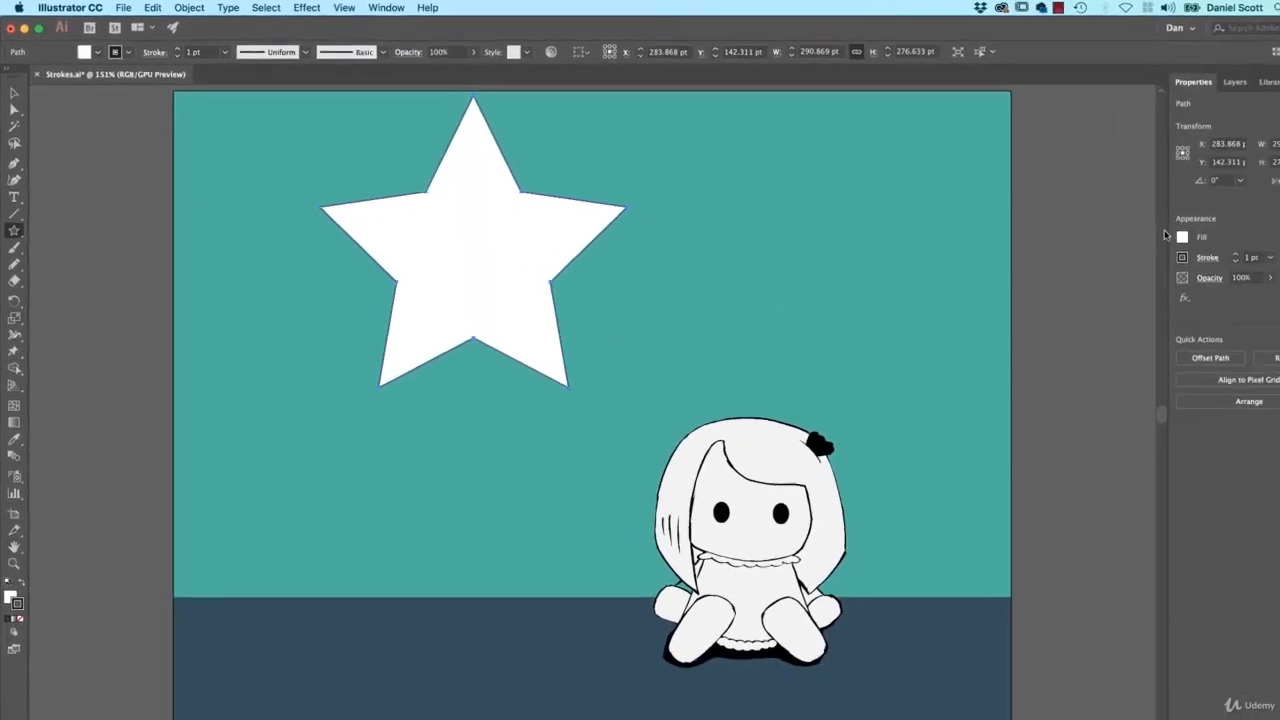
- Remove the star's fill and move the star down and to the left on the teal background
{"action": "left_click", "coordinate": [1182, 236]}
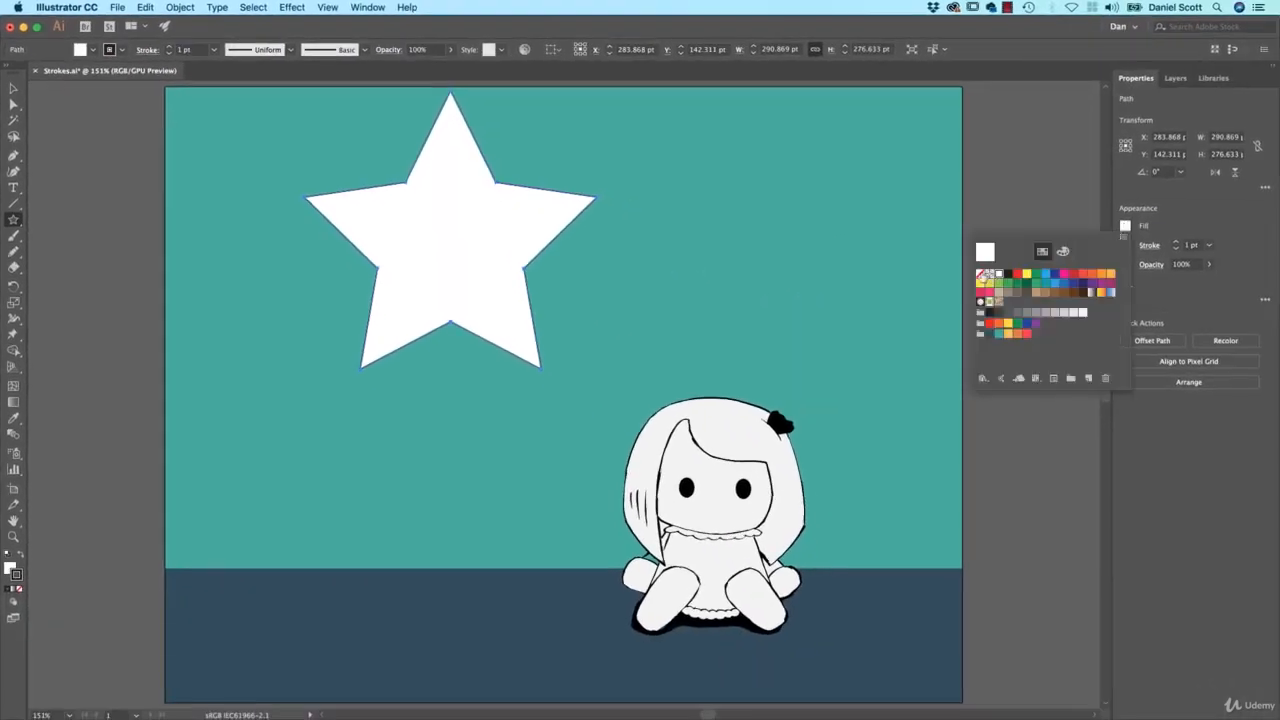
{"action": "left_click", "coordinate": [982, 274]}
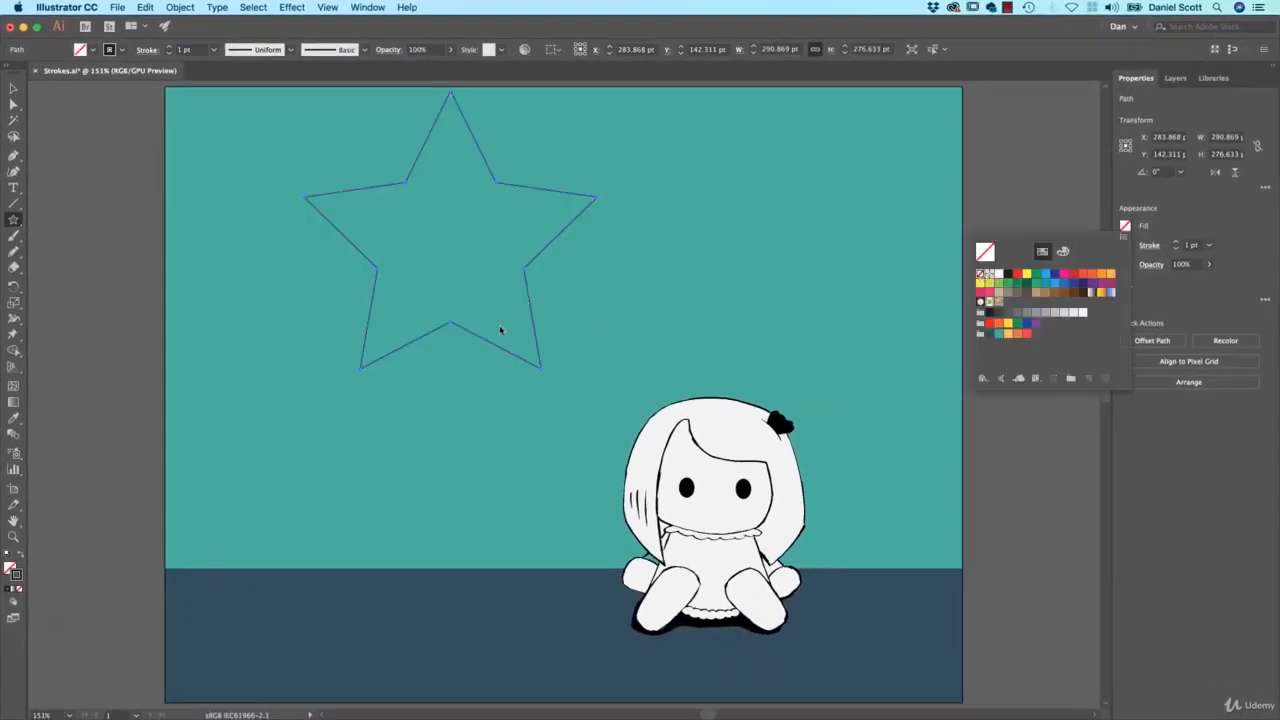
{"action": "left_click", "coordinate": [1248, 226]}
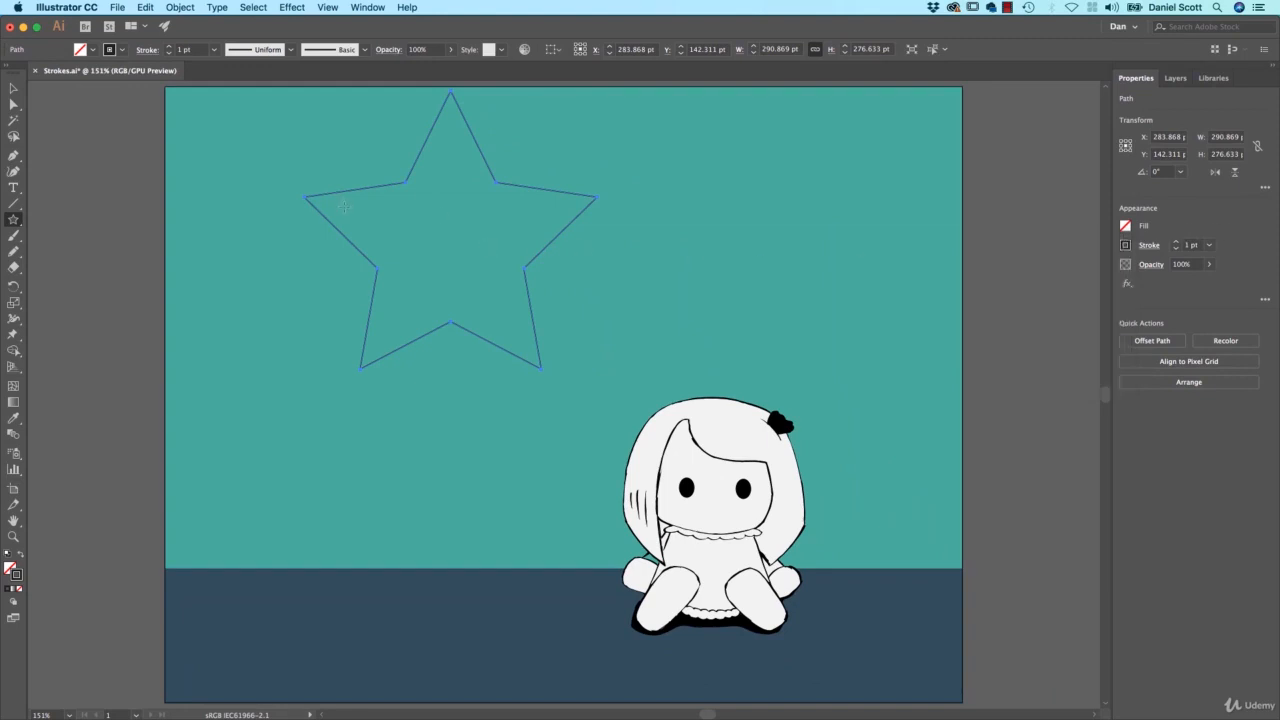
{"action": "key", "text": "v"}
{"action": "left_click_drag", "start_coordinate": [388, 207], "coordinate": [337, 305]}
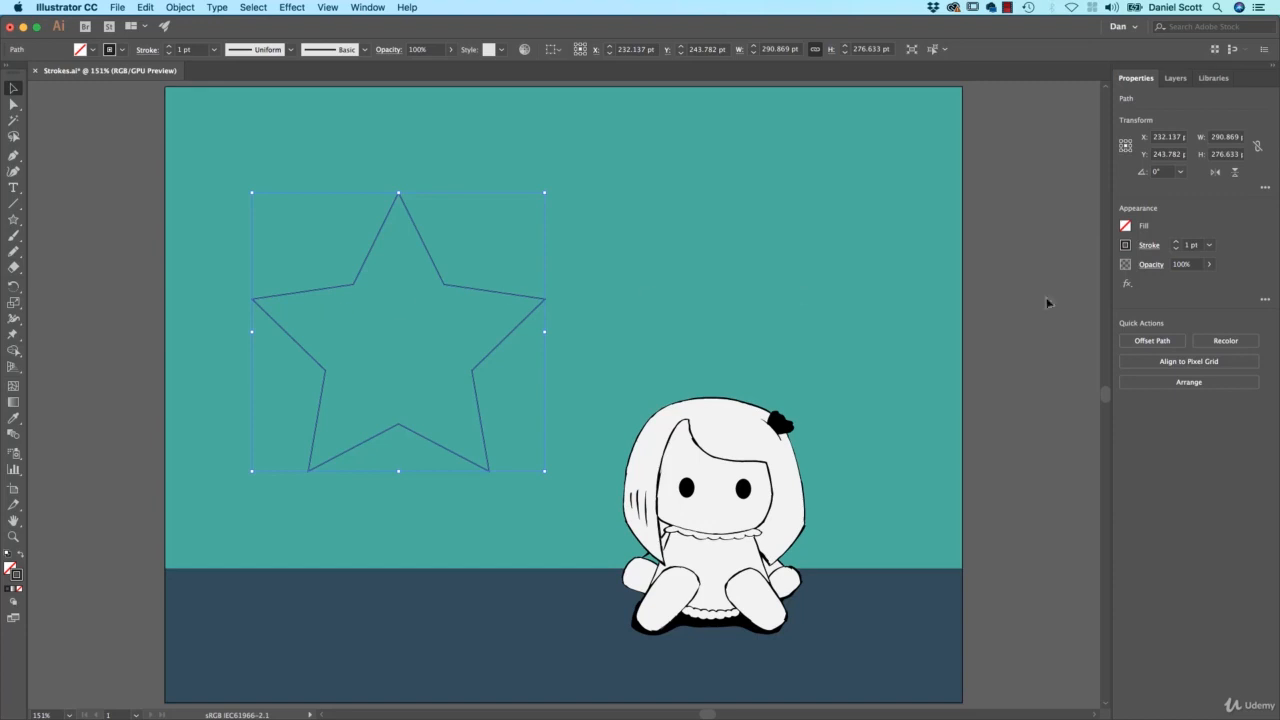
- Set the star's stroke weight to 10 pt and its stroke colour to the coral red swatch
{"action": "left_click", "coordinate": [1176, 242]}
{"action": "left_click", "coordinate": [1176, 242]}
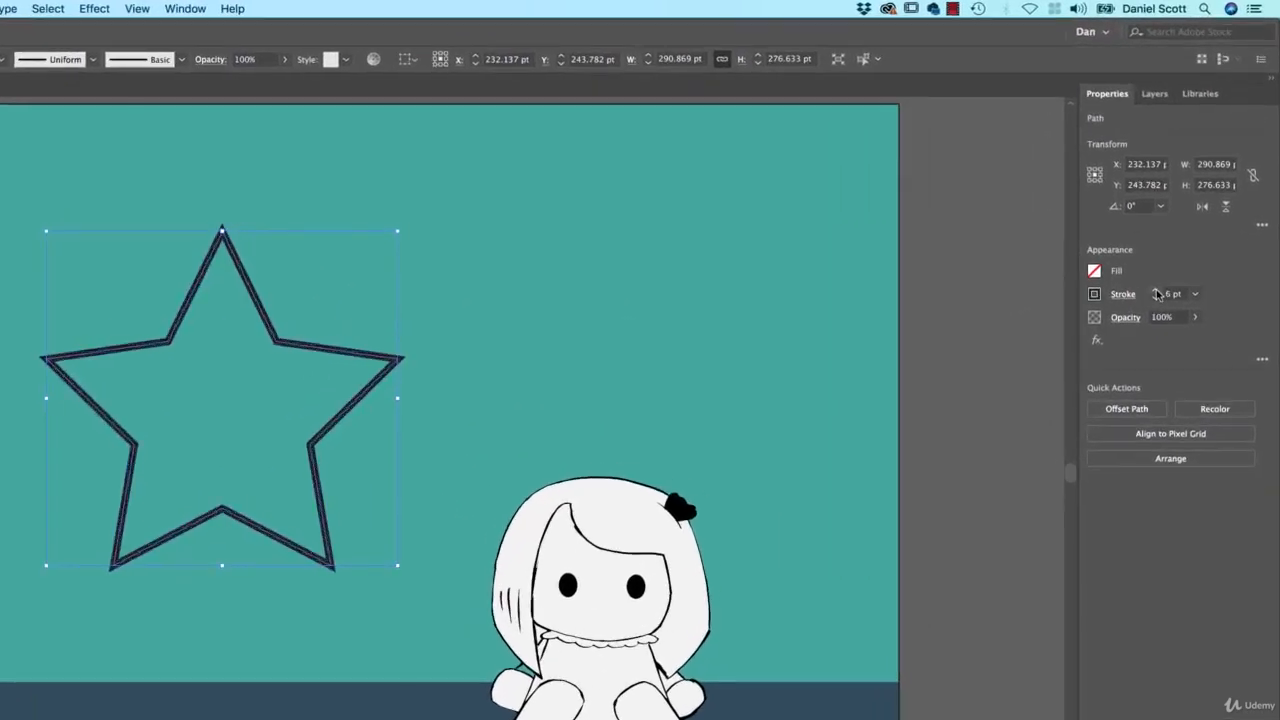
{"action": "left_click", "coordinate": [1157, 292]}
{"action": "left_click", "coordinate": [1157, 292]}
{"action": "left_click", "coordinate": [1157, 292]}
{"action": "left_click", "coordinate": [1157, 292]}
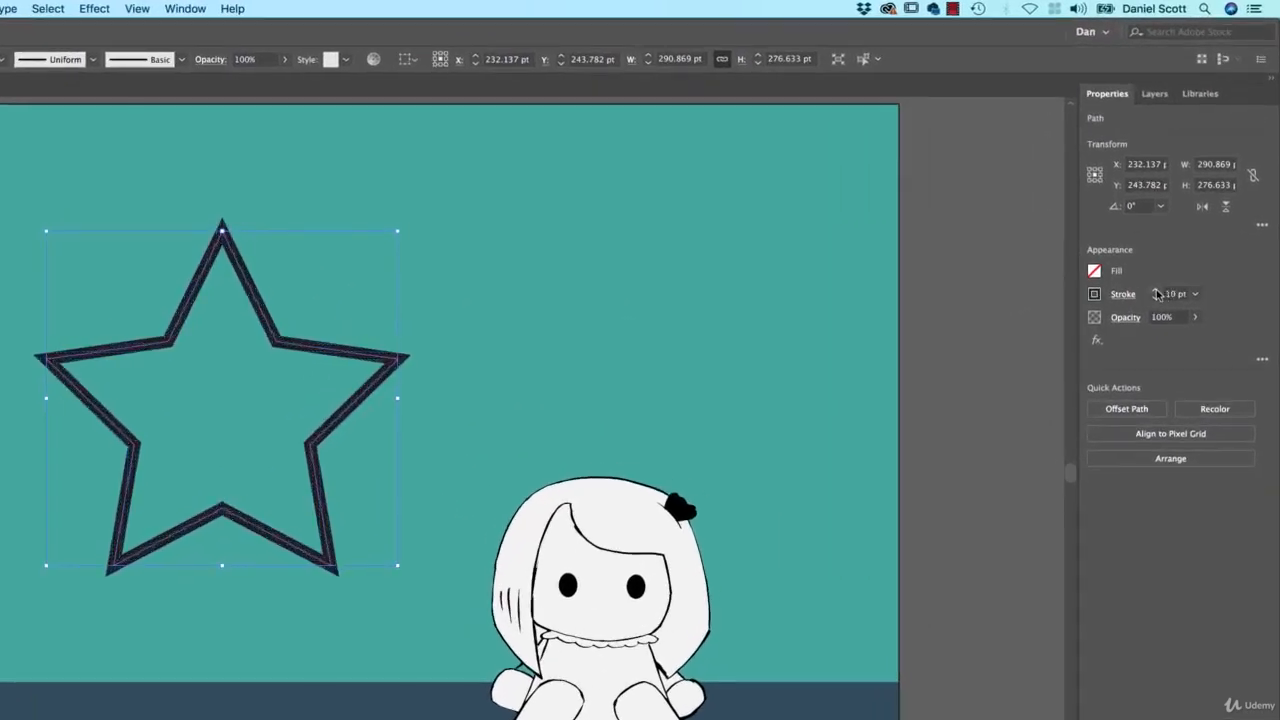
{"action": "left_click", "coordinate": [1094, 294]}
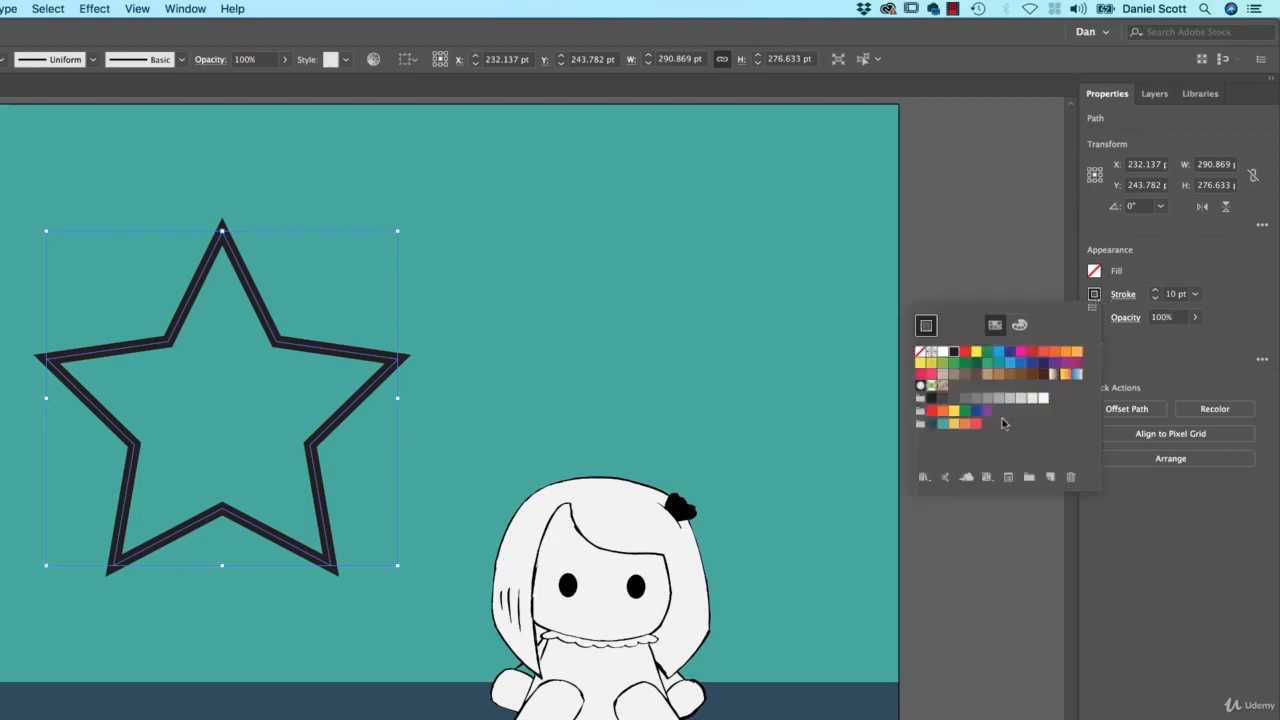
{"action": "left_click", "coordinate": [970, 428]}
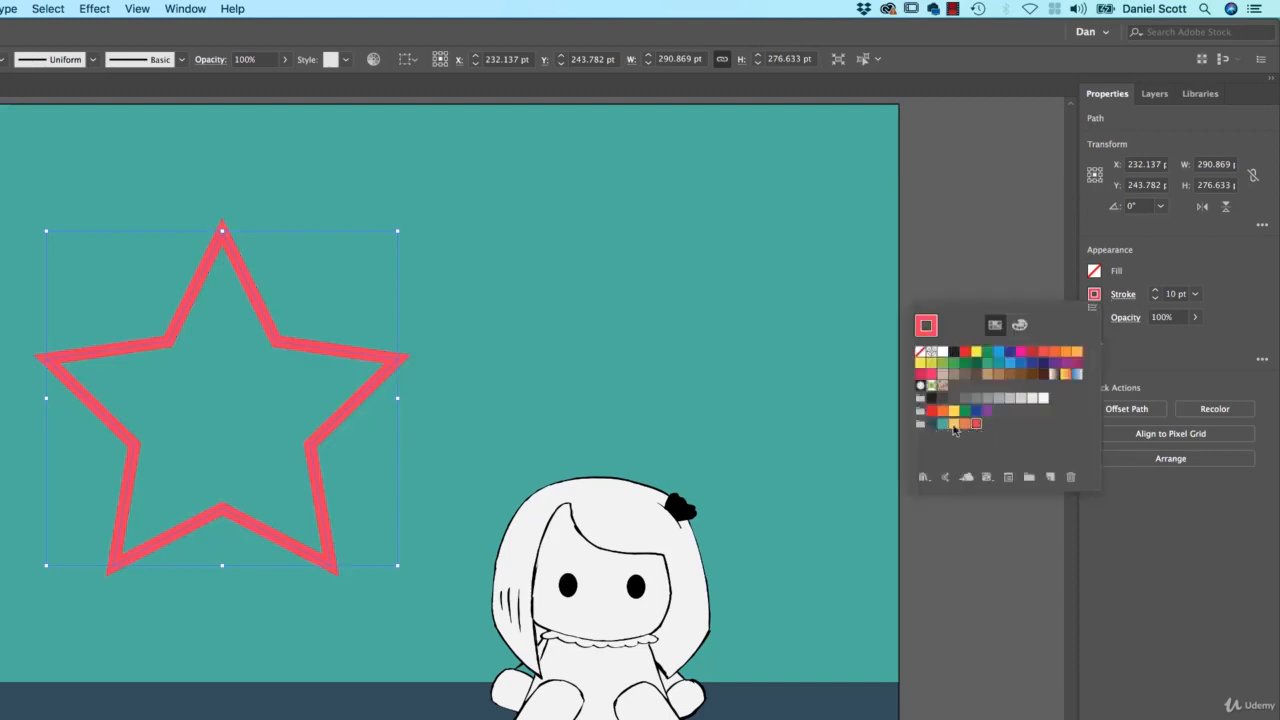
{"action": "left_click", "coordinate": [1163, 265]}
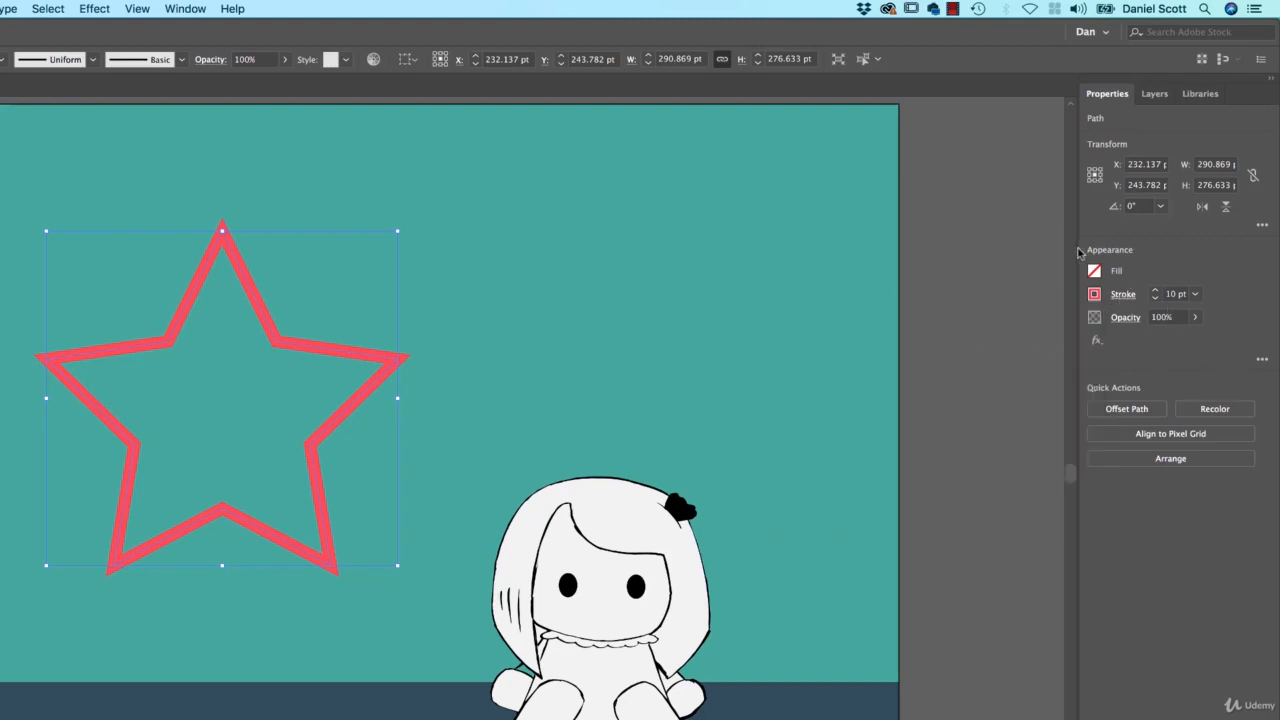
- Show the star's full Appearance settings and place them between the star and the document's edge
{"action": "left_click", "coordinate": [1261, 364]}
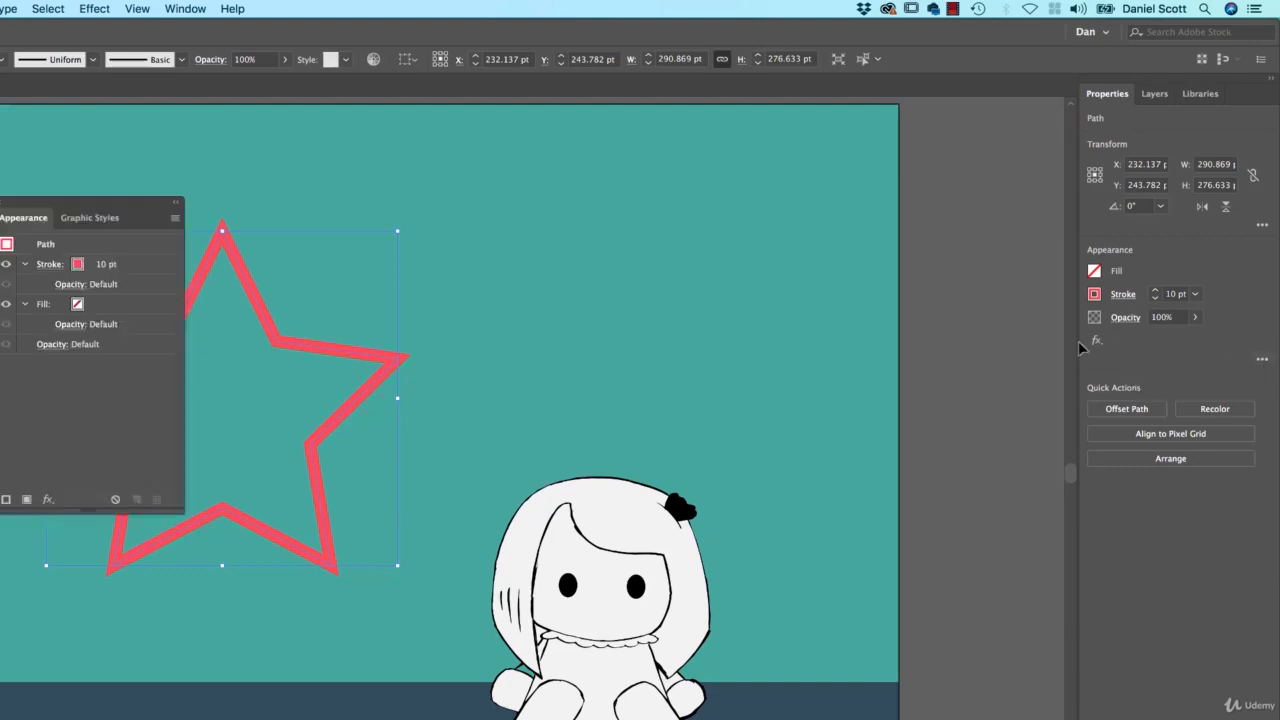
{"action": "left_click_drag", "start_coordinate": [148, 210], "coordinate": [234, 214]}
{"action": "left_click_drag", "start_coordinate": [517, 217], "coordinate": [700, 215]}
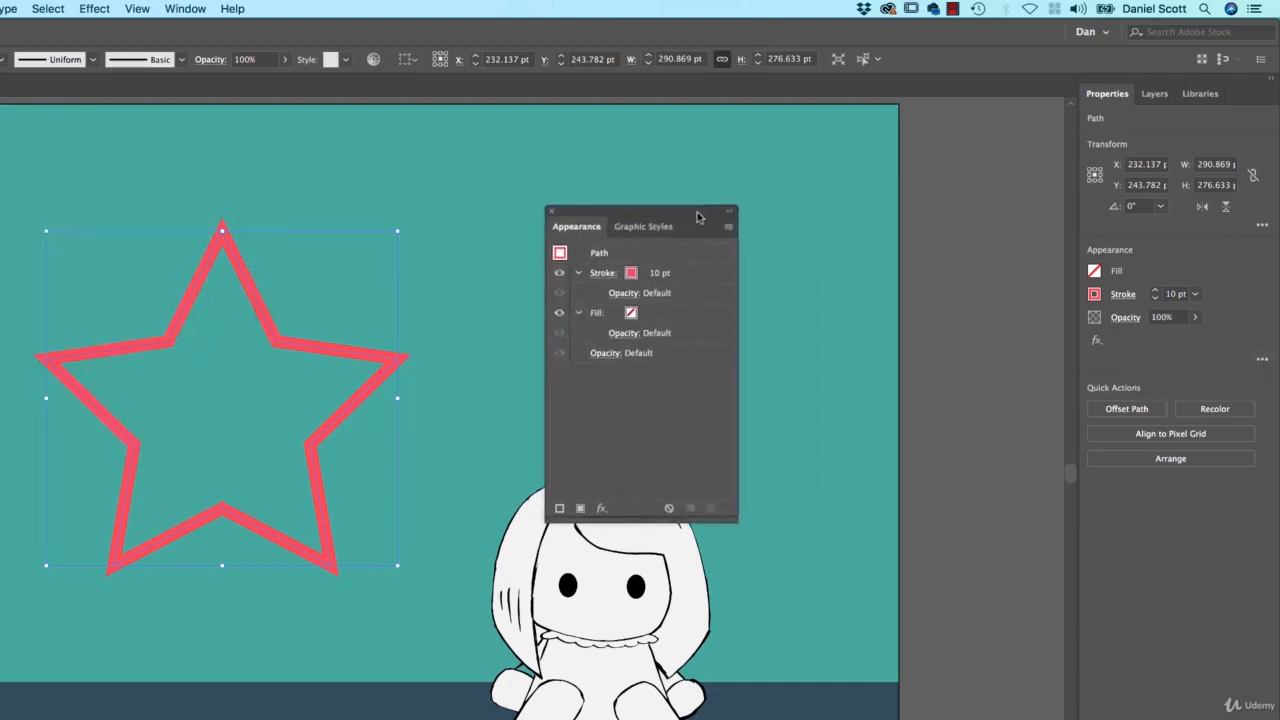
- Duplicate the star's 10 pt stroke, then colour the lower copy orange and set its weight to 20 pt
{"action": "left_click", "coordinate": [717, 278]}
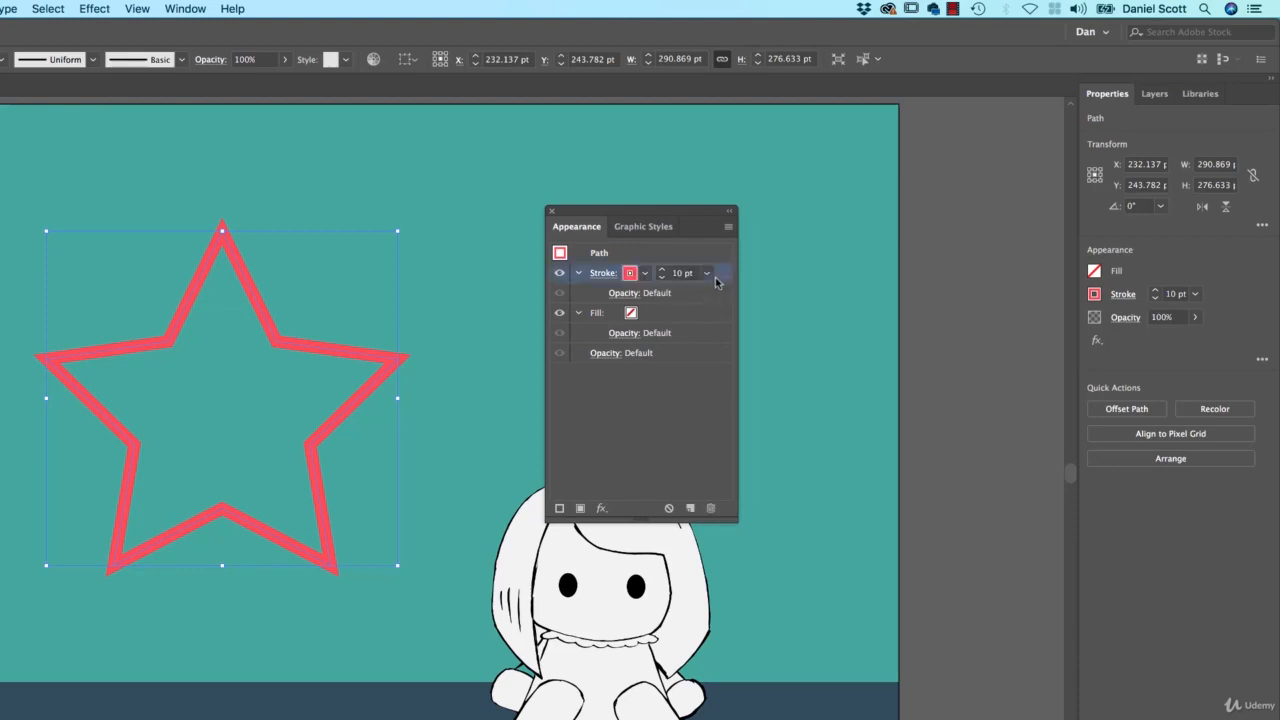
{"action": "left_click", "coordinate": [692, 509]}
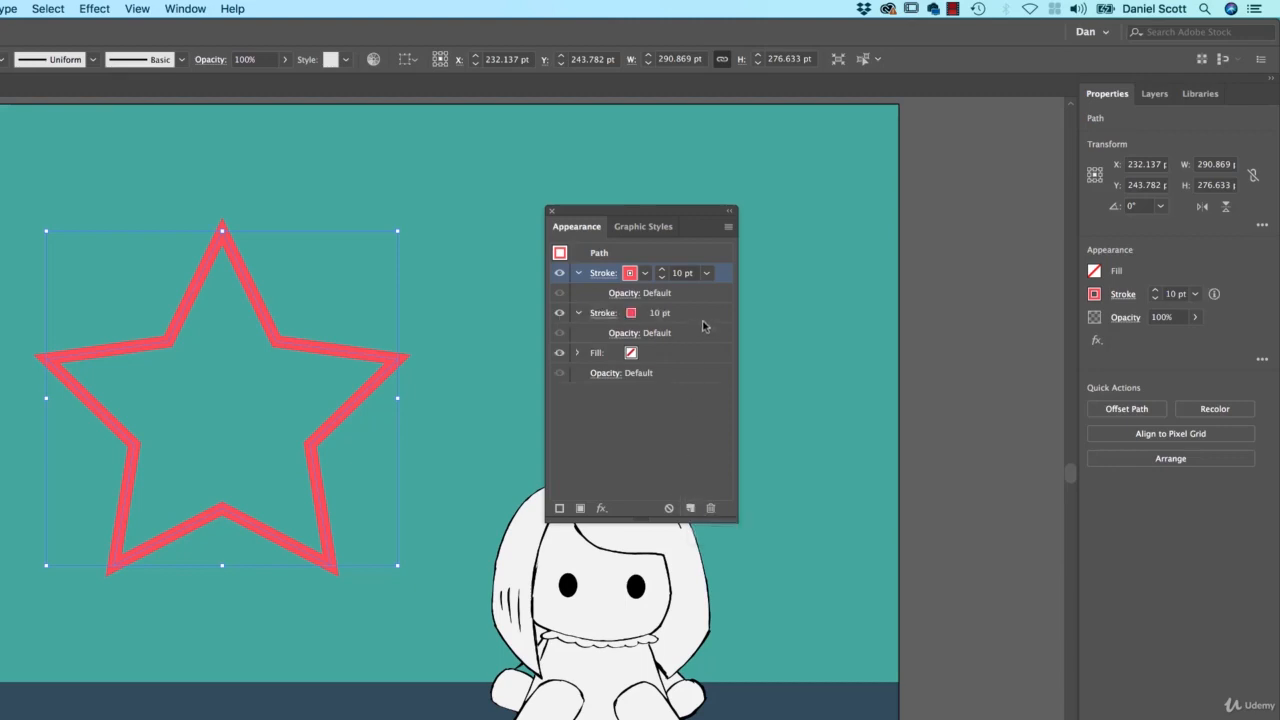
{"action": "left_click", "coordinate": [629, 316]}
{"action": "left_click", "coordinate": [629, 316]}
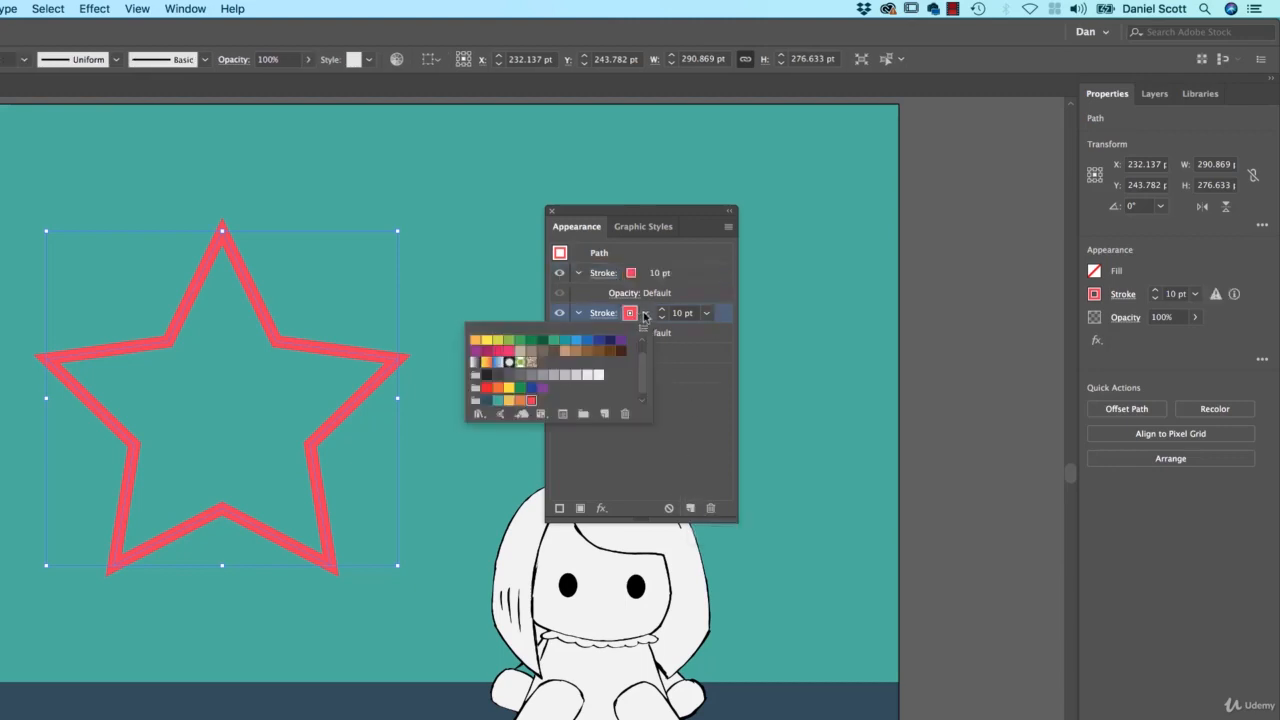
{"action": "left_click", "coordinate": [520, 400]}
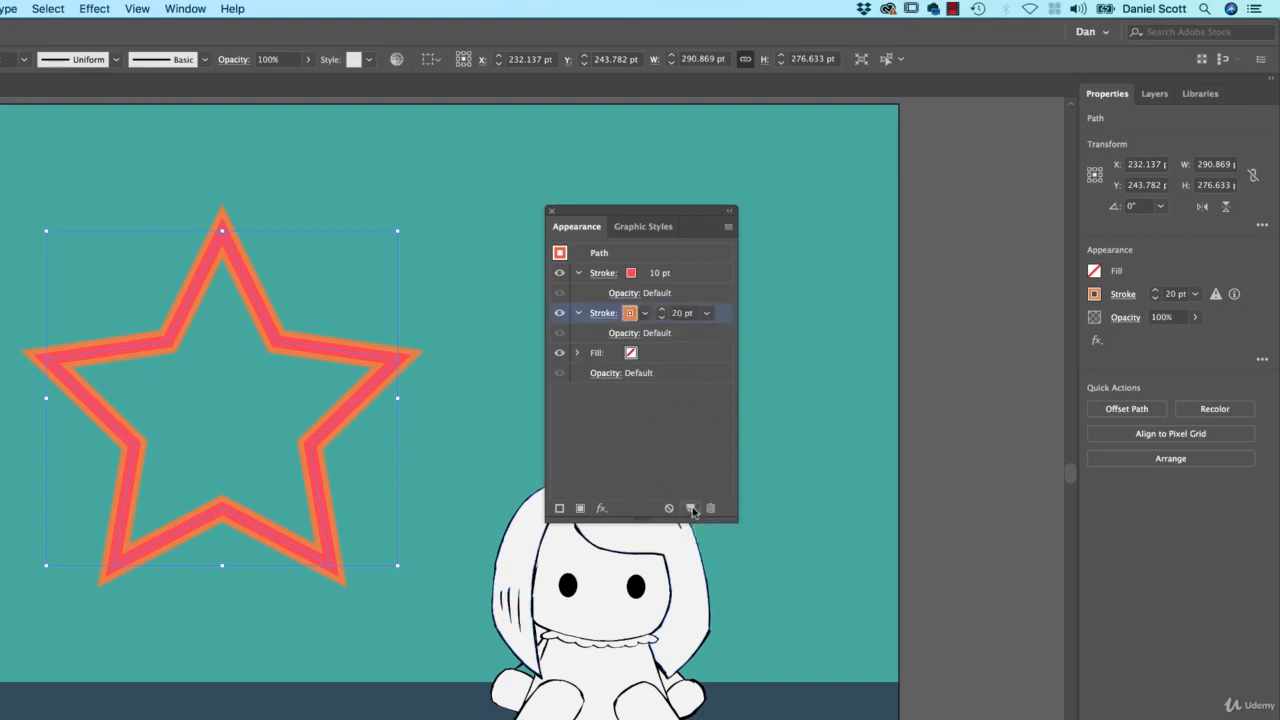
- Duplicate the orange stroke, then colour the lowest copy light yellow and set its weight to 30 pt
{"action": "left_click", "coordinate": [692, 510]}
{"action": "left_click", "coordinate": [632, 356]}
{"action": "left_click", "coordinate": [644, 353]}
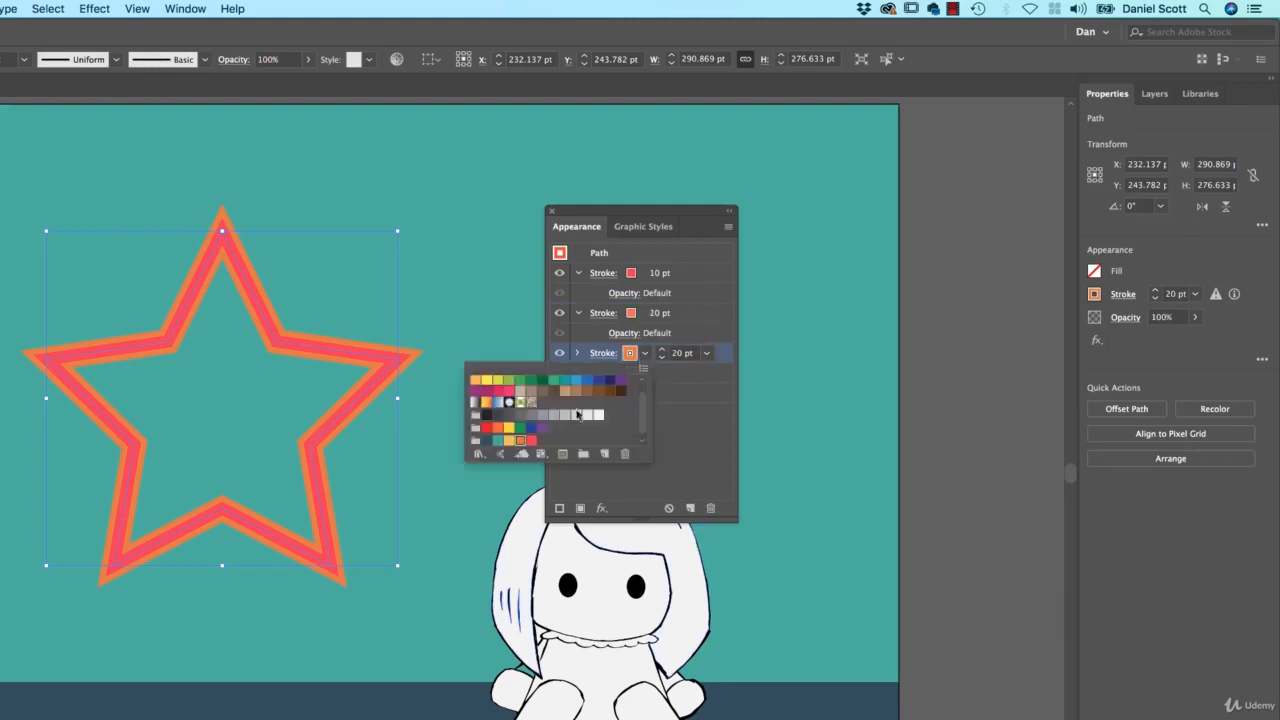
{"action": "left_click", "coordinate": [506, 443]}
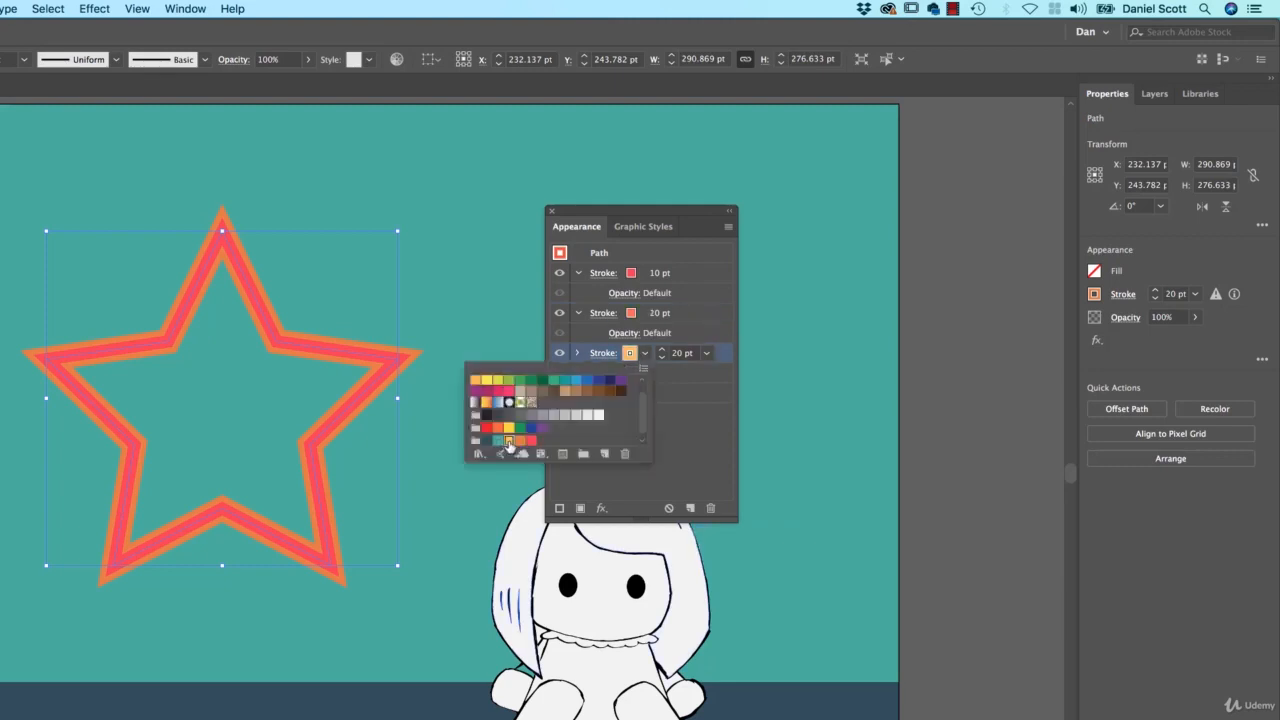
{"action": "left_click", "coordinate": [686, 357]}
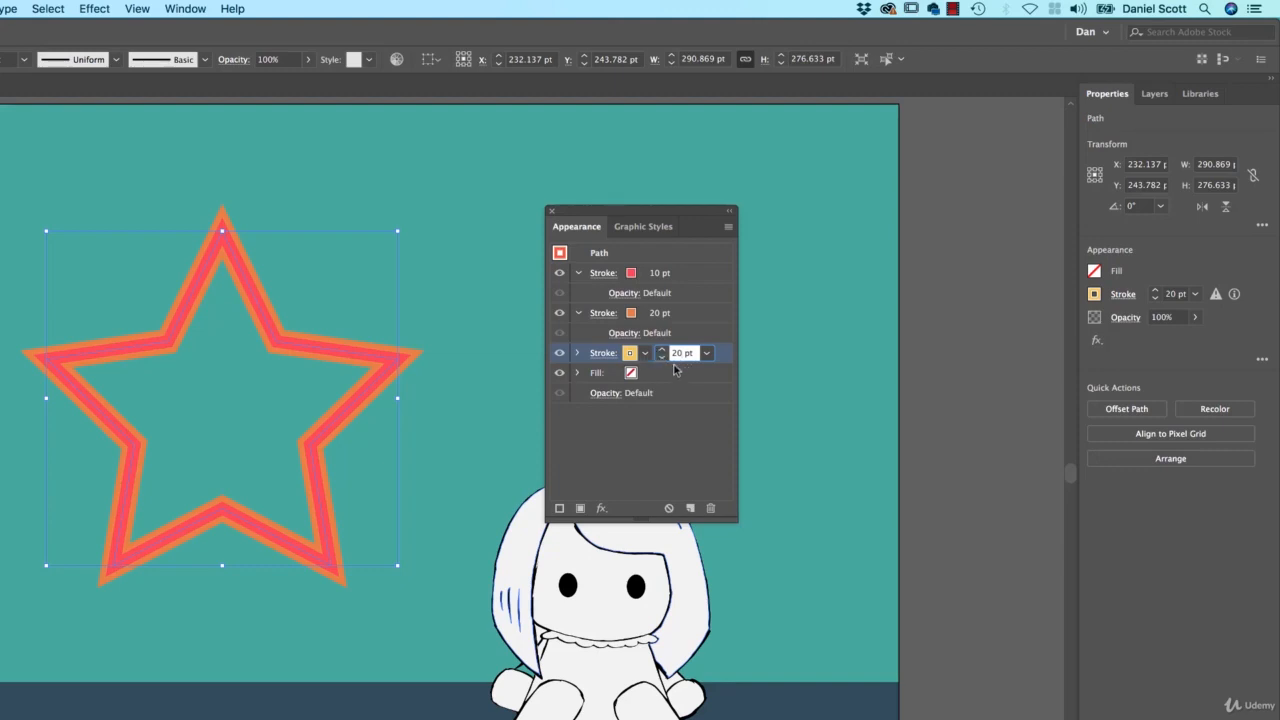
{"action": "type", "text": "30"}
{"action": "key", "text": "Return"}
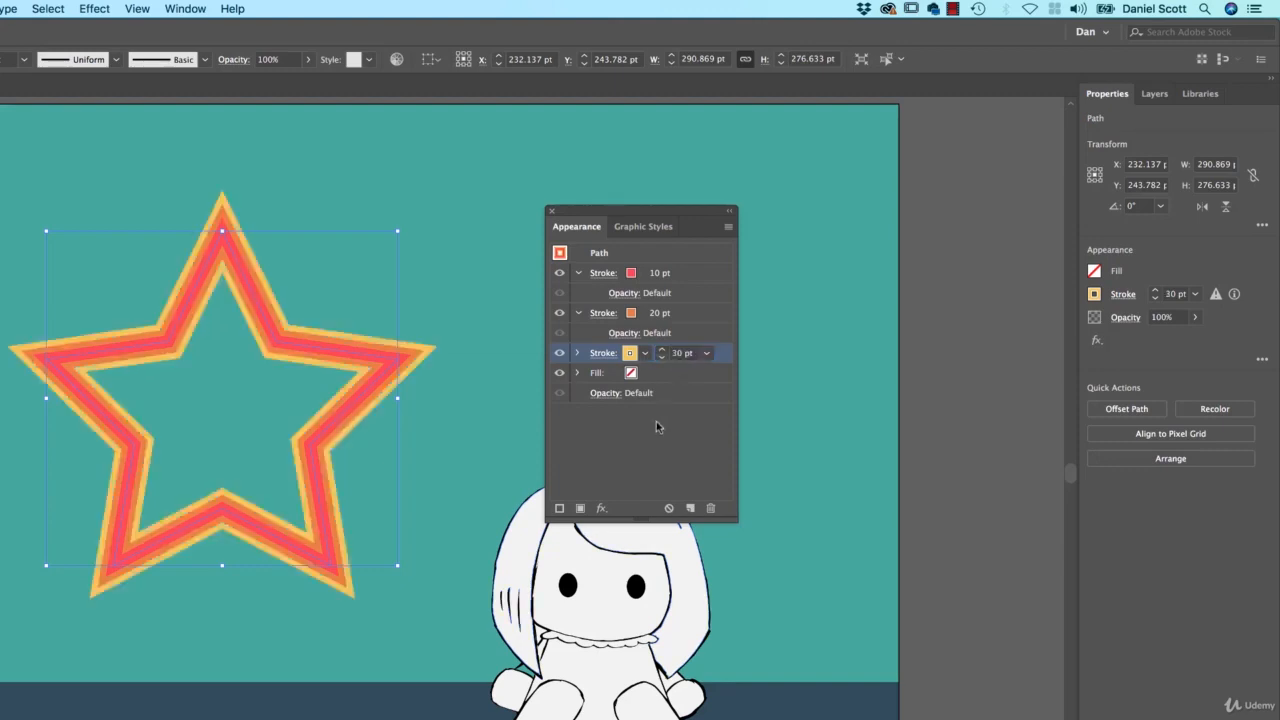
- Try the star's yellow stroke at 70 pt and return it to 30 pt
{"action": "left_click", "coordinate": [661, 349], "text": "shift"}
{"action": "left_click", "coordinate": [661, 349], "text": "shift"}
{"action": "left_click", "coordinate": [661, 349], "text": "shift"}
{"action": "left_click", "coordinate": [661, 349], "text": "shift"}
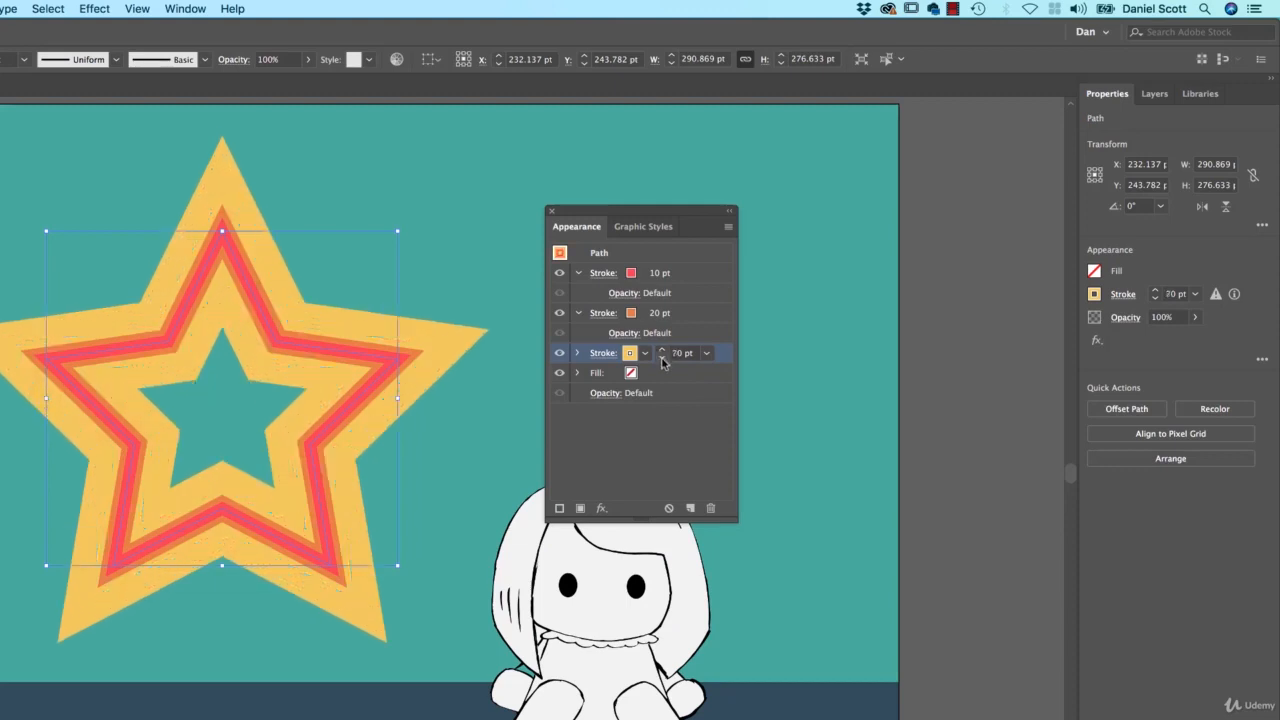
{"action": "left_click", "coordinate": [661, 358], "text": "shift"}
{"action": "left_click", "coordinate": [661, 358], "text": "shift"}
{"action": "left_click", "coordinate": [661, 358], "text": "shift"}
{"action": "left_click", "coordinate": [661, 358], "text": "shift"}
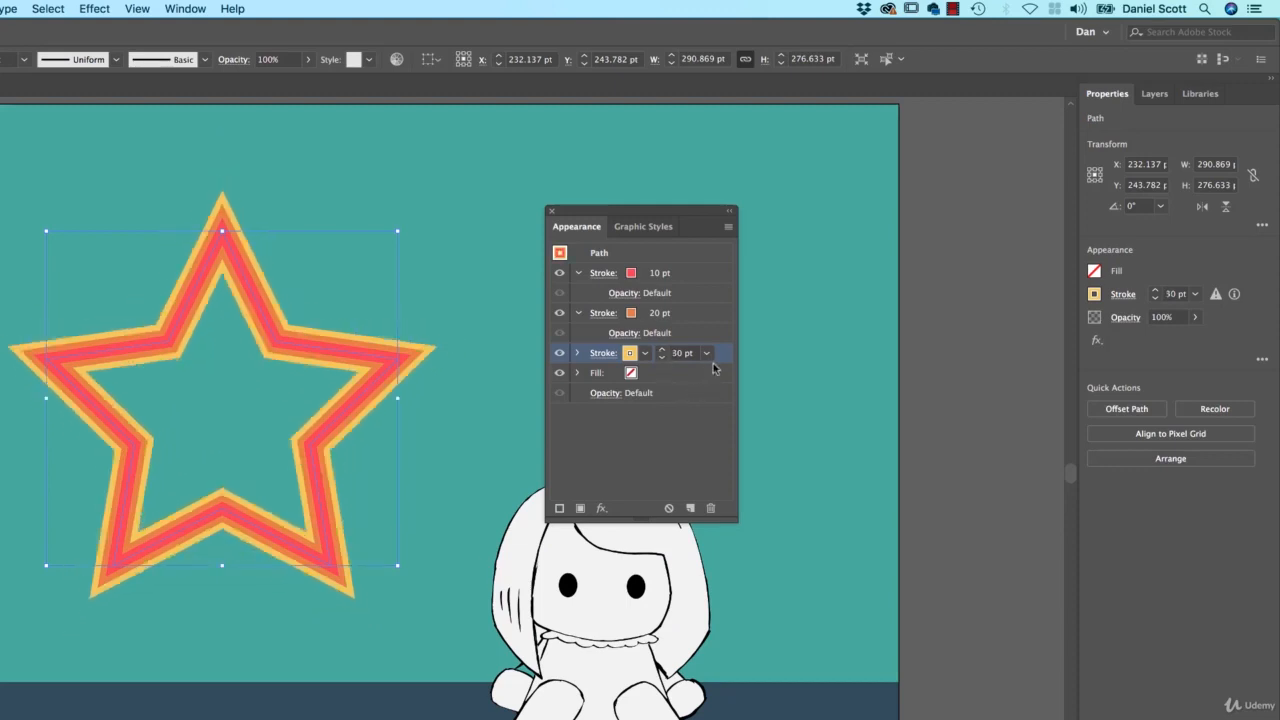
- Try moving the yellow stroke within the star's stroke stack and undo the change
{"action": "mouse_move", "coordinate": [721, 358]}
{"action": "left_mouse_down"}
{"action": "mouse_move", "coordinate": [692, 306]}
{"action": "mouse_move", "coordinate": [698, 364]}
{"action": "left_mouse_up"}
{"action": "key", "text": "super+z"}
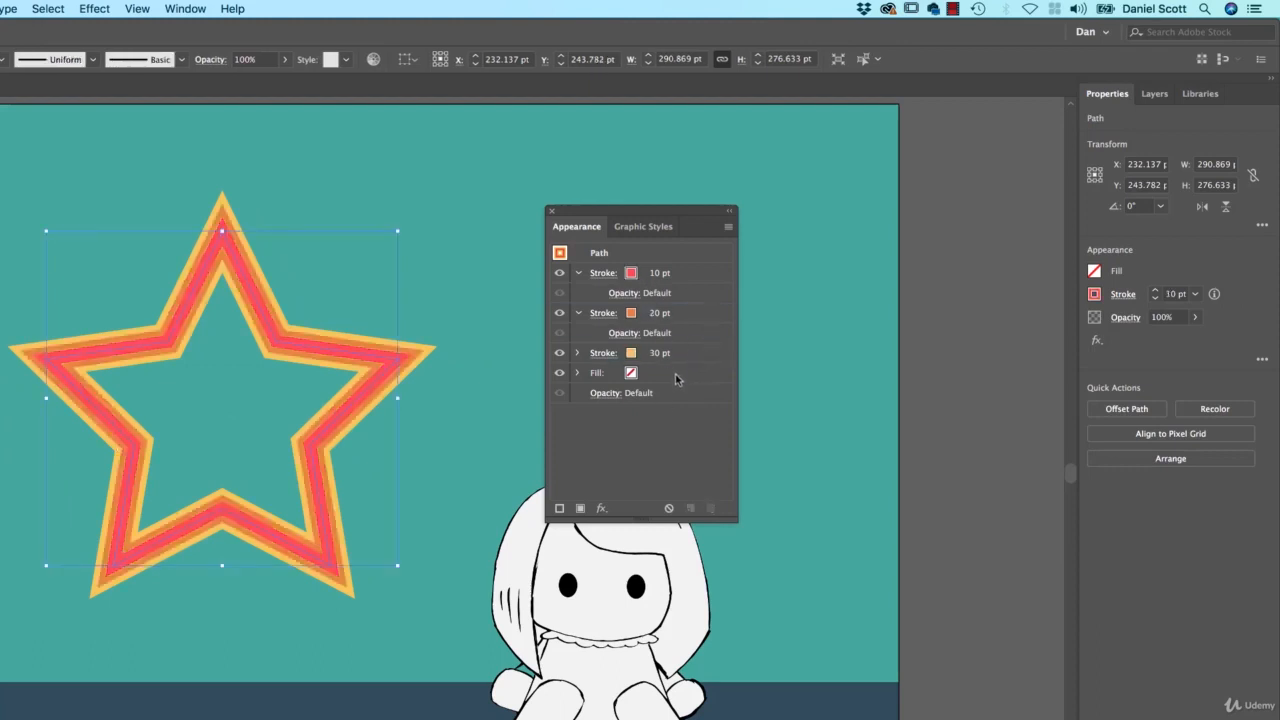
- Draw a circle about 251 pt in diameter beside the star, overlapping its outer point
{"action": "left_click_drag", "start_coordinate": [645, 214], "coordinate": [1006, 221]}
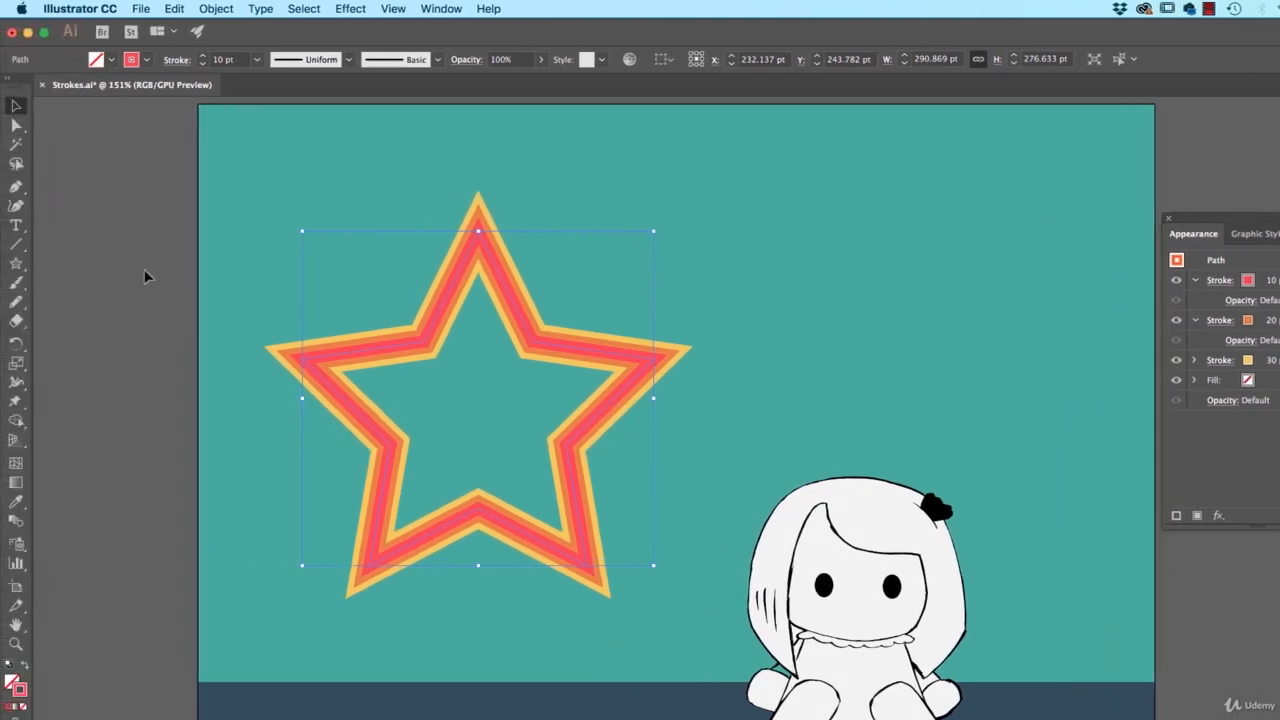
{"action": "left_click_drag", "start_coordinate": [16, 262], "coordinate": [99, 305]}
{"action": "left_click_drag", "start_coordinate": [629, 220], "coordinate": [933, 465]}
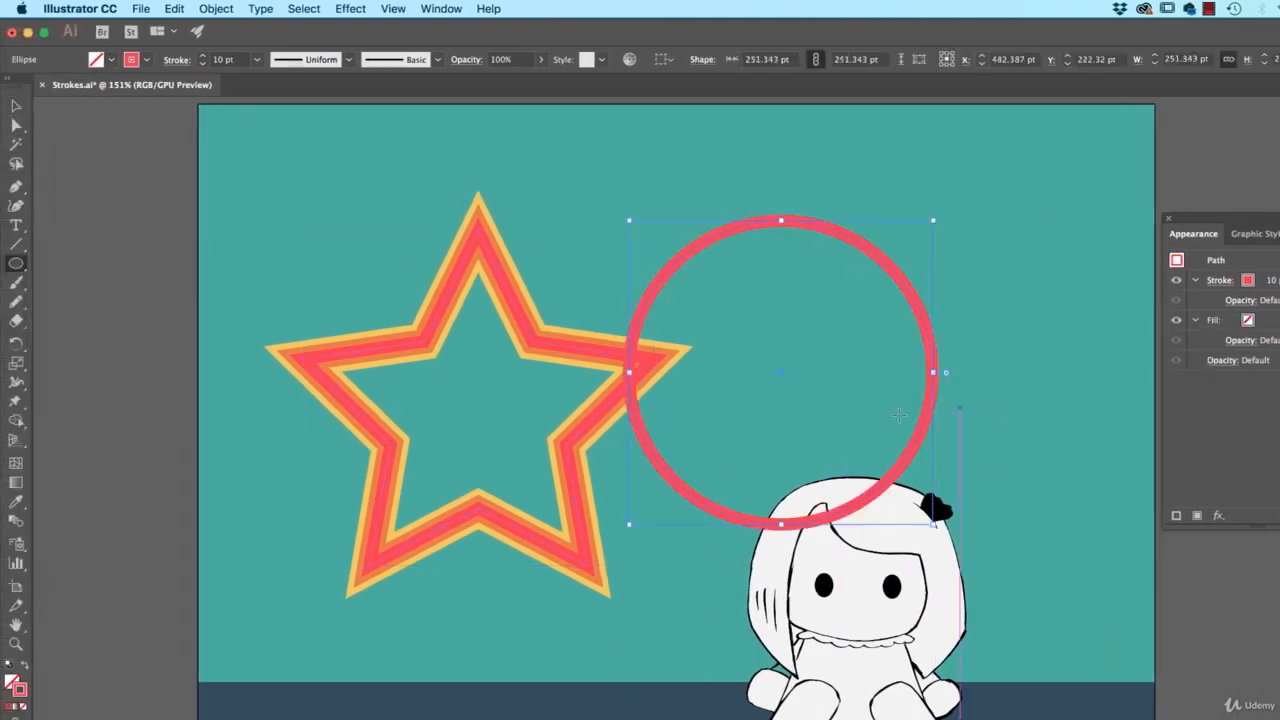
- Copy the star's layered stroke appearance onto the circle with the Eyedropper and bring the circle's Appearance settings into view
{"action": "left_click", "coordinate": [16, 502]}
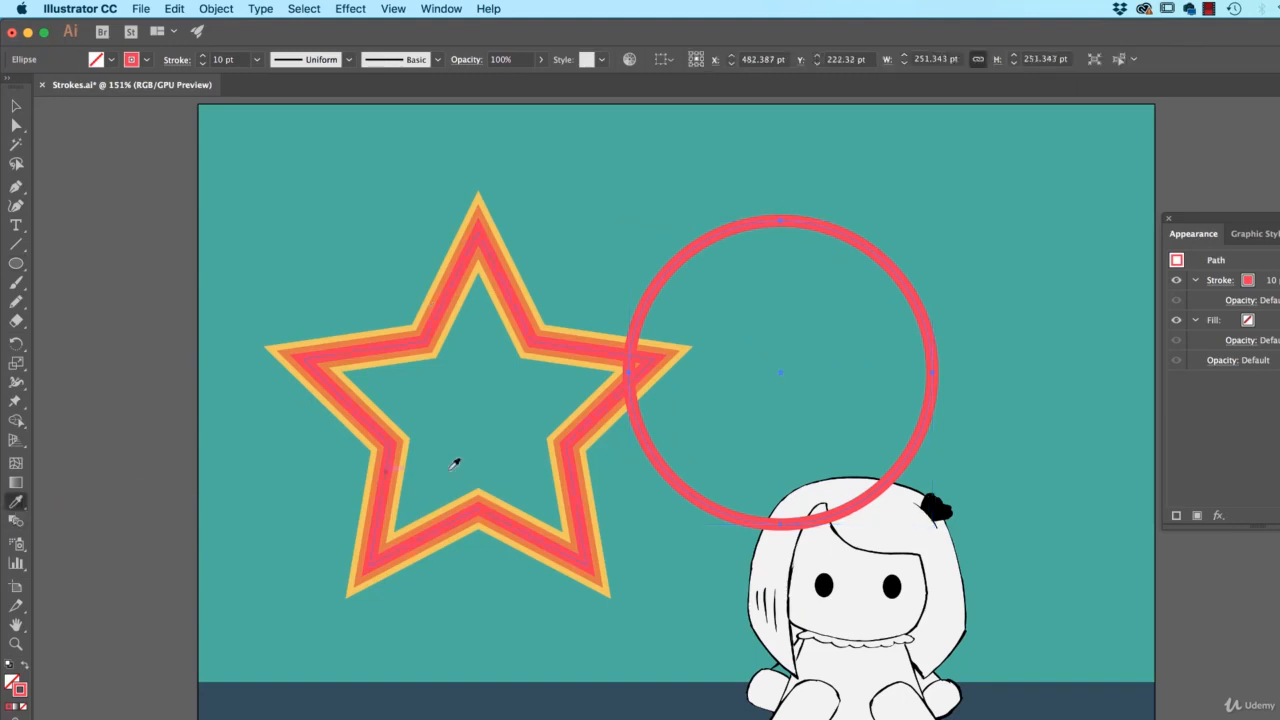
{"action": "left_click", "coordinate": [577, 459]}
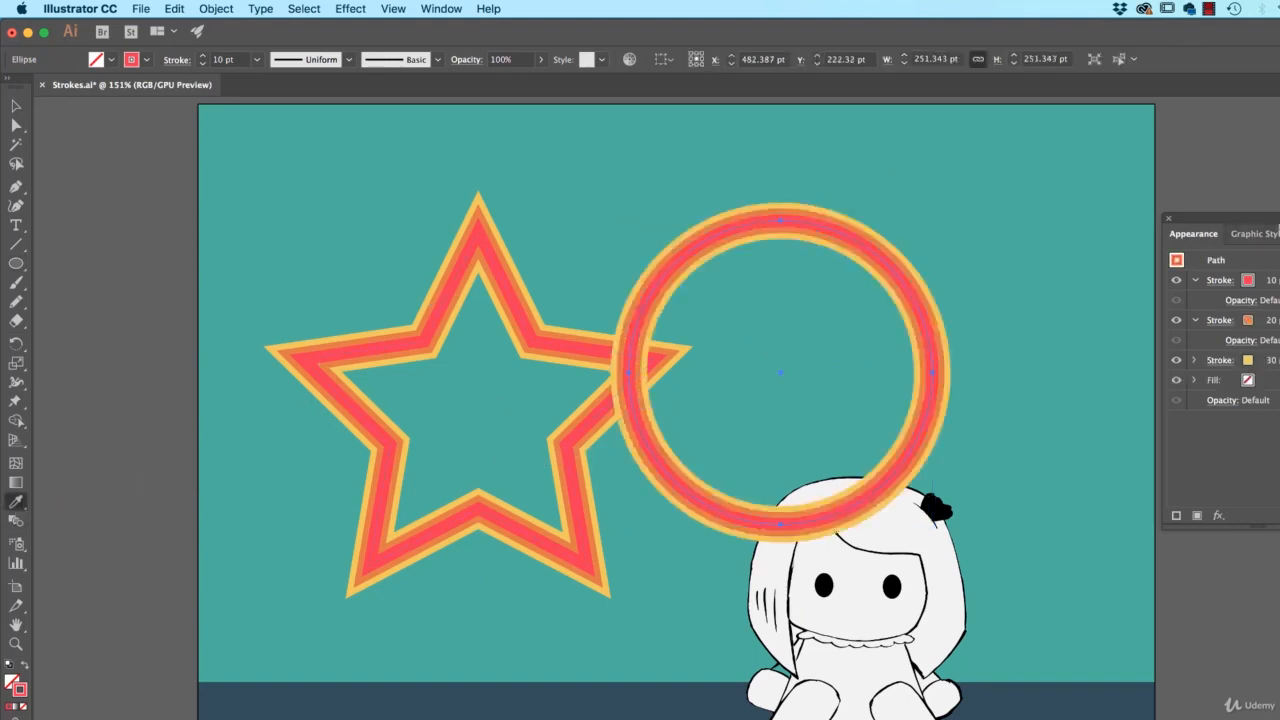
{"action": "left_click_drag", "start_coordinate": [1251, 237], "coordinate": [1143, 165]}
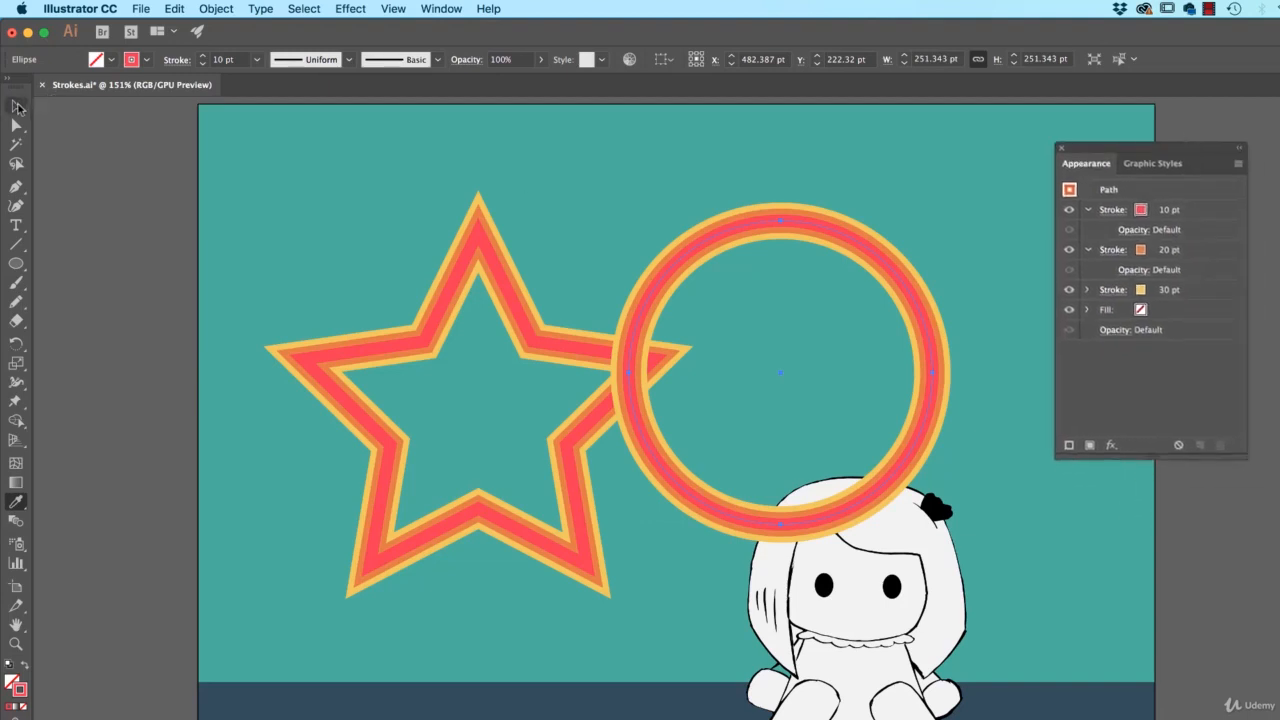
- Try scaling the circle down to about 88 pt in diameter and undo the scaling
{"action": "left_click", "coordinate": [15, 107]}
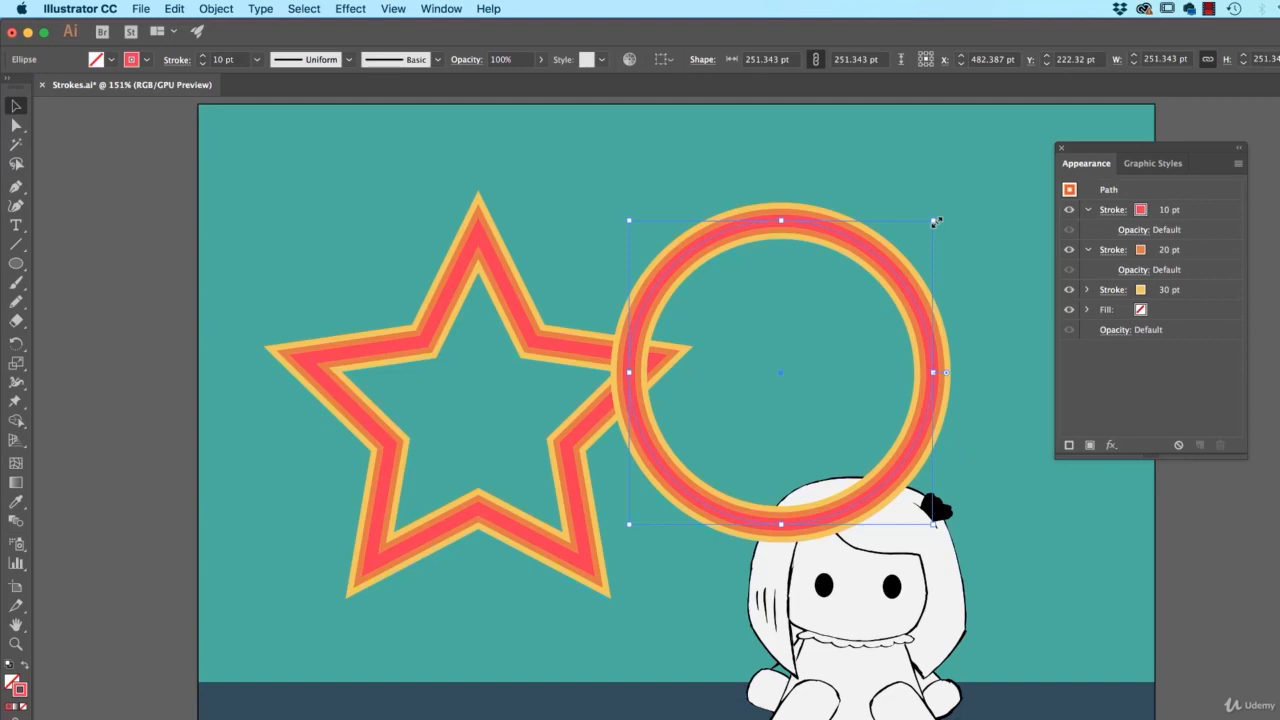
{"action": "mouse_move", "coordinate": [935, 222]}
{"action": "left_mouse_down"}
{"action": "mouse_move", "coordinate": [797, 405]}
{"action": "mouse_move", "coordinate": [735, 419]}
{"action": "left_mouse_up"}
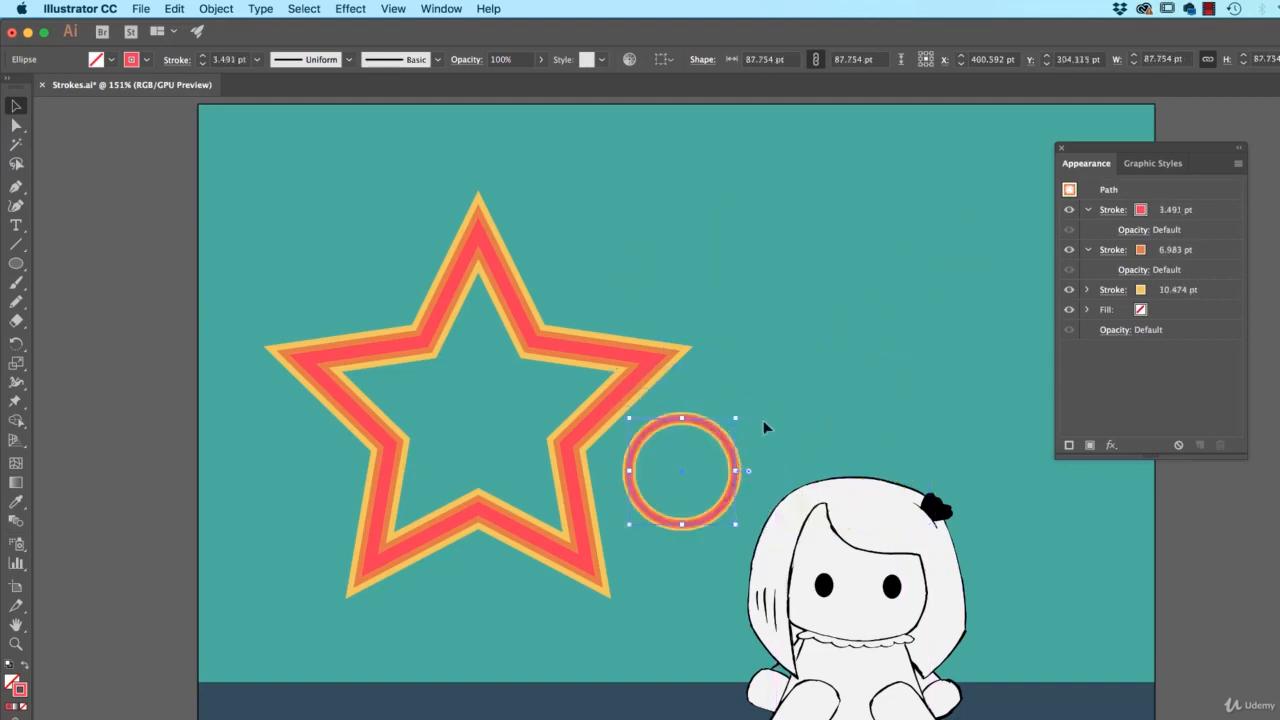
{"action": "key", "text": "super+z"}
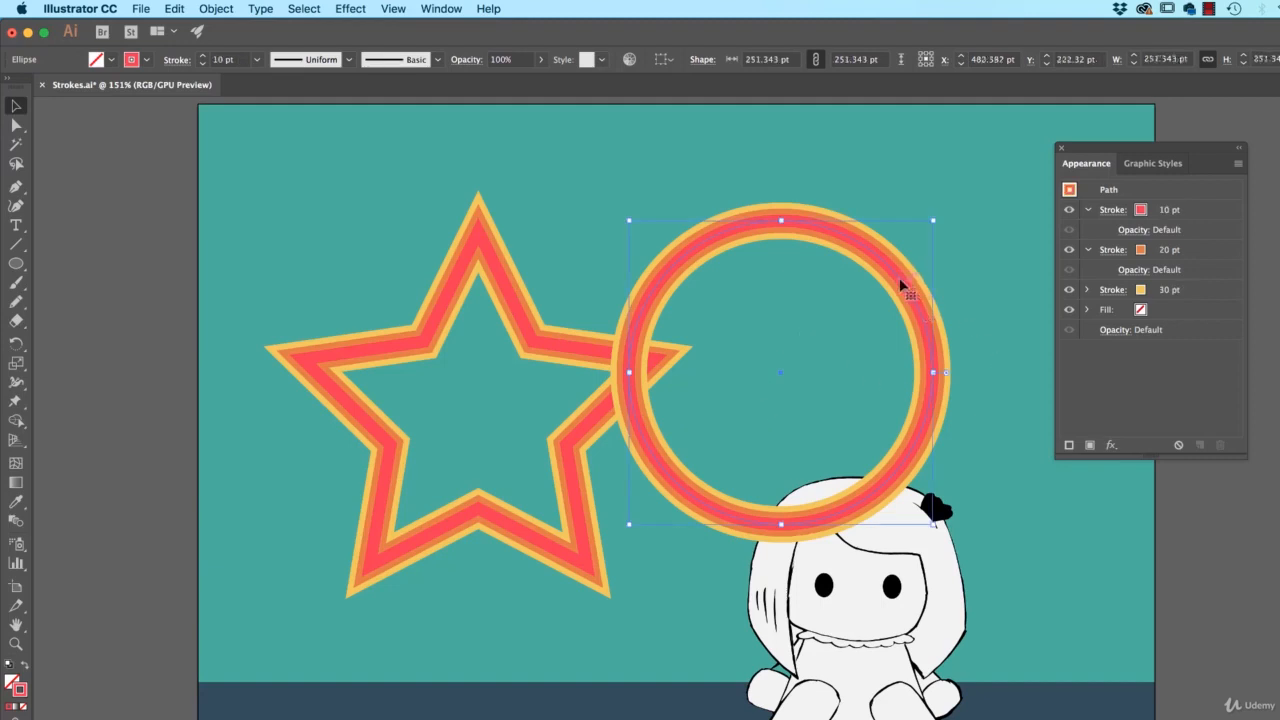
- Turn off the scaling of strokes and effects in the document preferences
{"action": "left_click", "coordinate": [992, 511]}
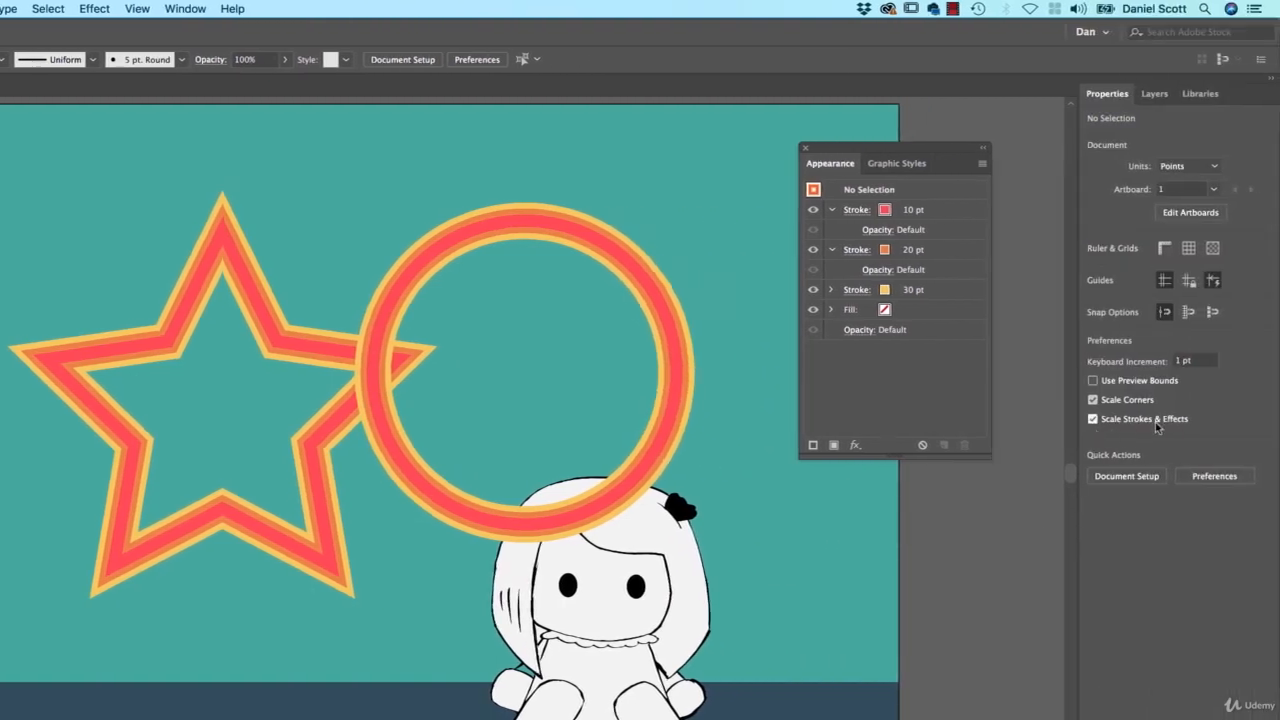
{"action": "left_click", "coordinate": [1093, 419]}
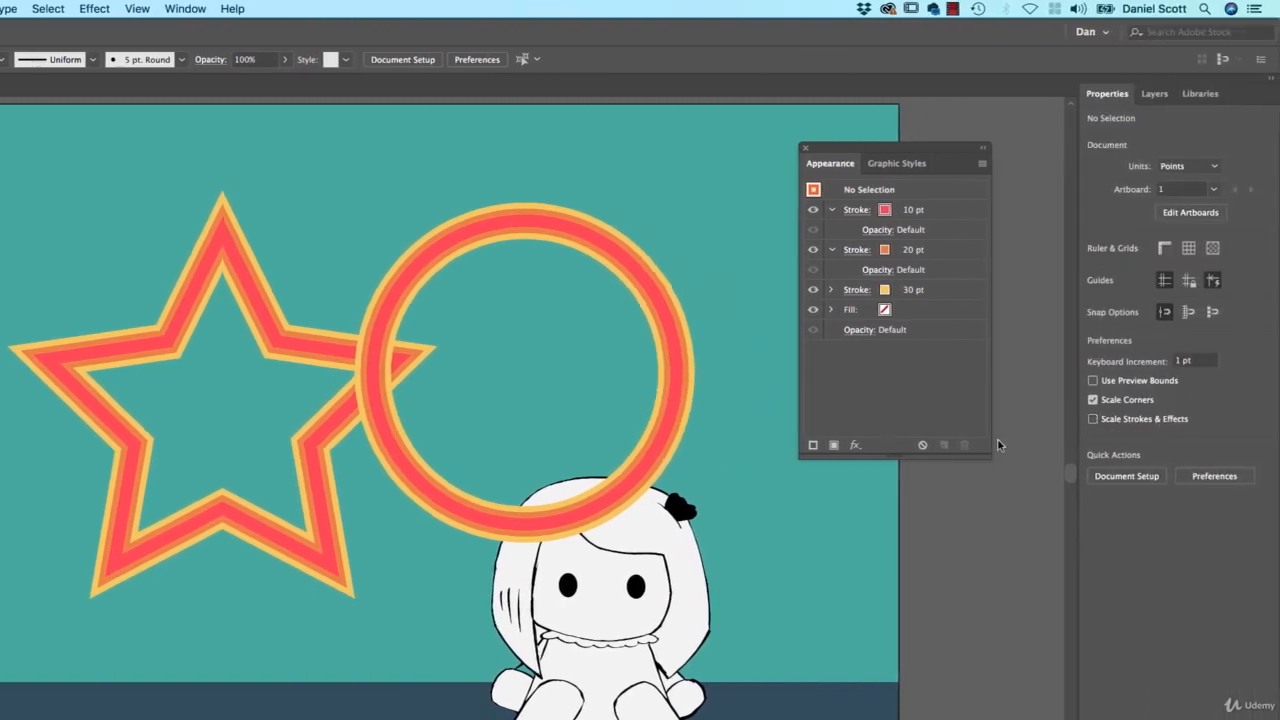
- Scale the circle down to about 132 pt in diameter and move it up to overlap the star's upper-right side
{"action": "left_click", "coordinate": [679, 403]}
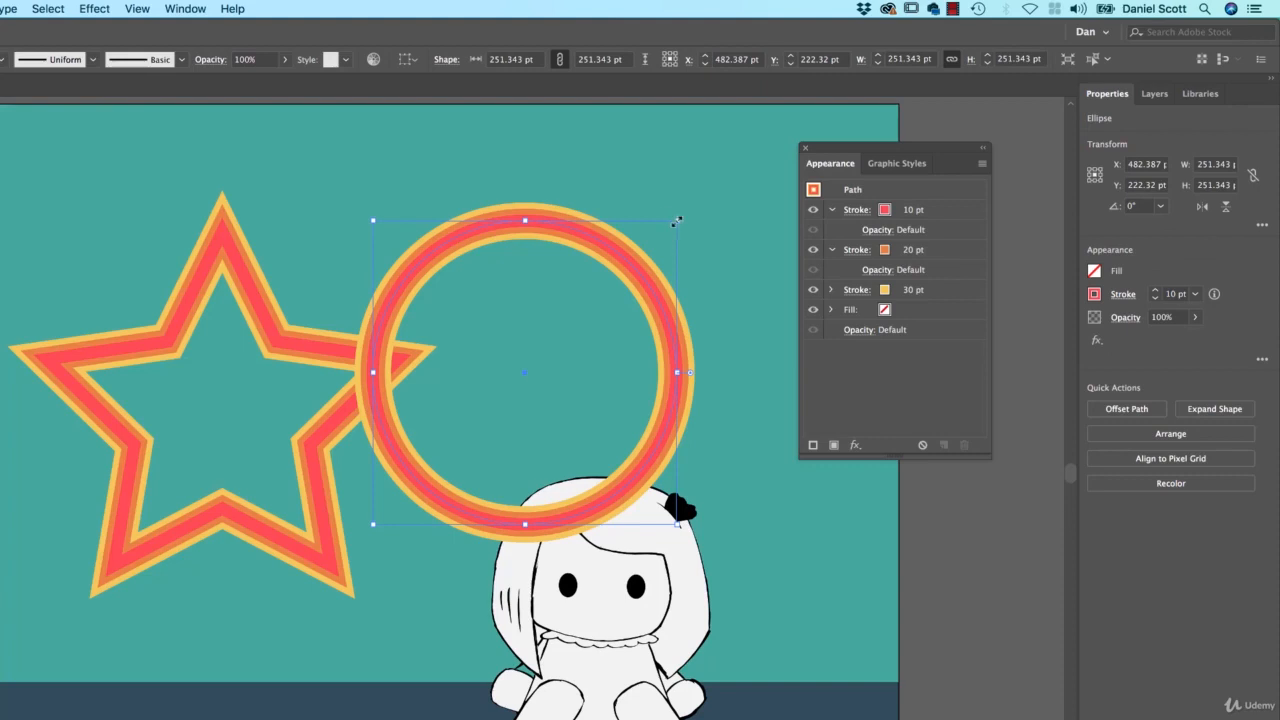
{"action": "left_click_drag", "start_coordinate": [676, 221], "coordinate": [532, 366]}
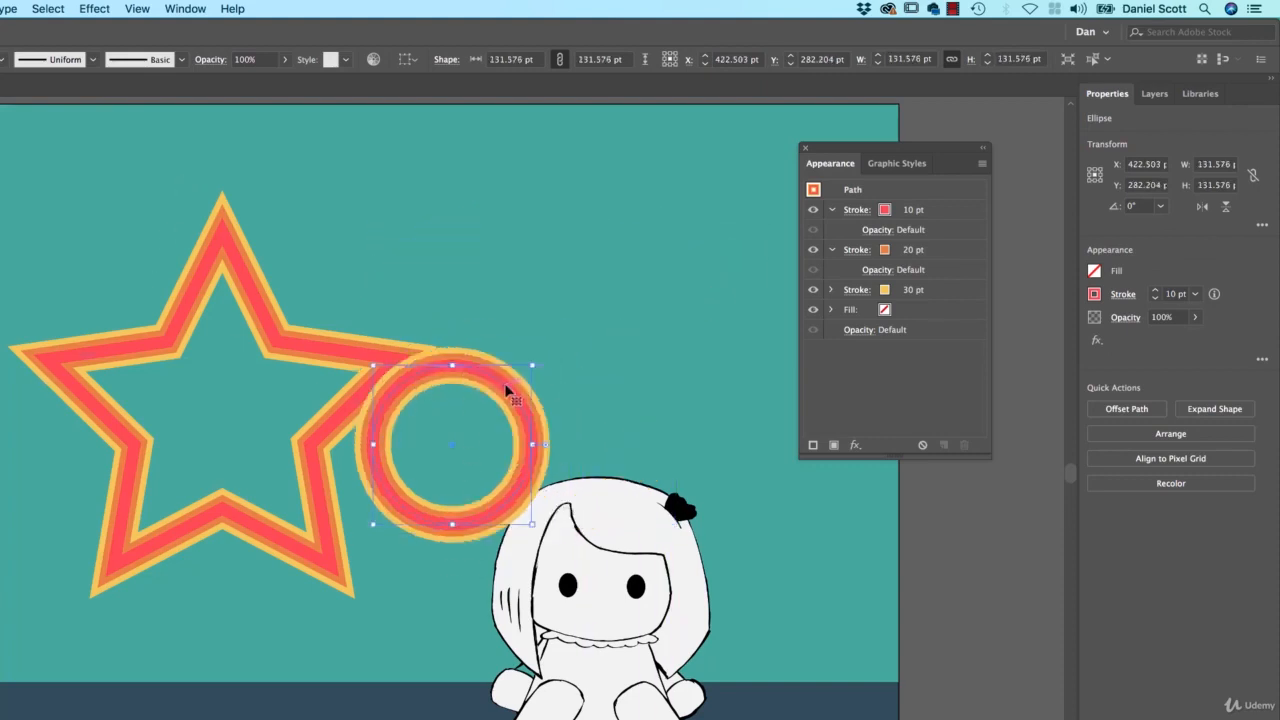
{"action": "left_click_drag", "start_coordinate": [508, 388], "coordinate": [413, 222]}
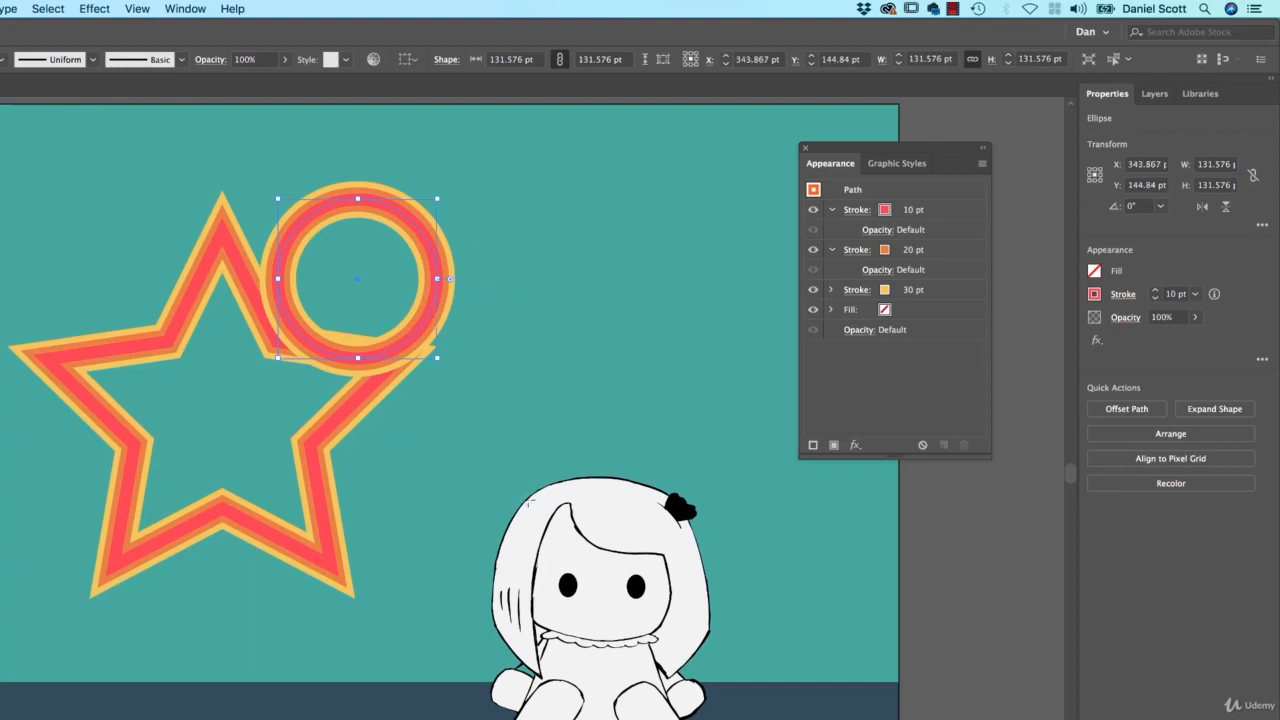
- Draw a square about 160 pt wide over the doll's head and give it the layered strokes with the Eyedropper
{"action": "left_click_drag", "start_coordinate": [450, 481], "coordinate": [592, 618]}
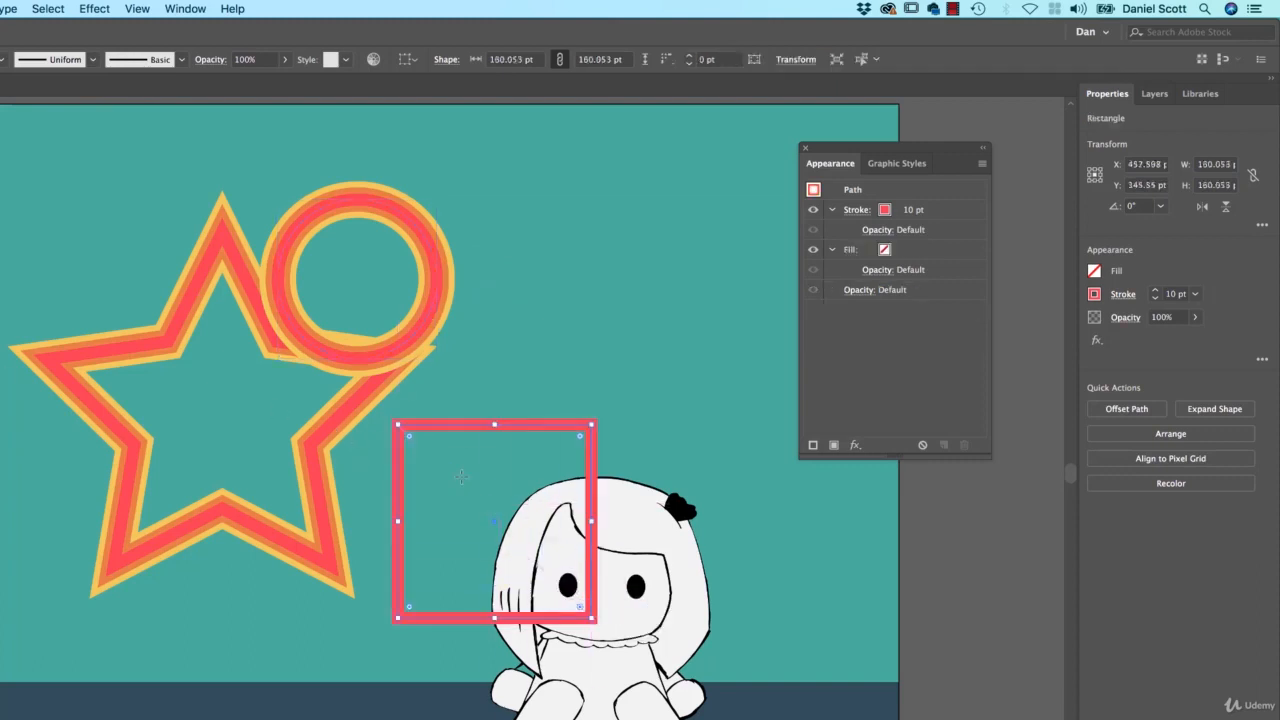
{"action": "key", "text": "a"}
{"action": "left_click", "coordinate": [316, 475]}
{"action": "key", "text": "v"}
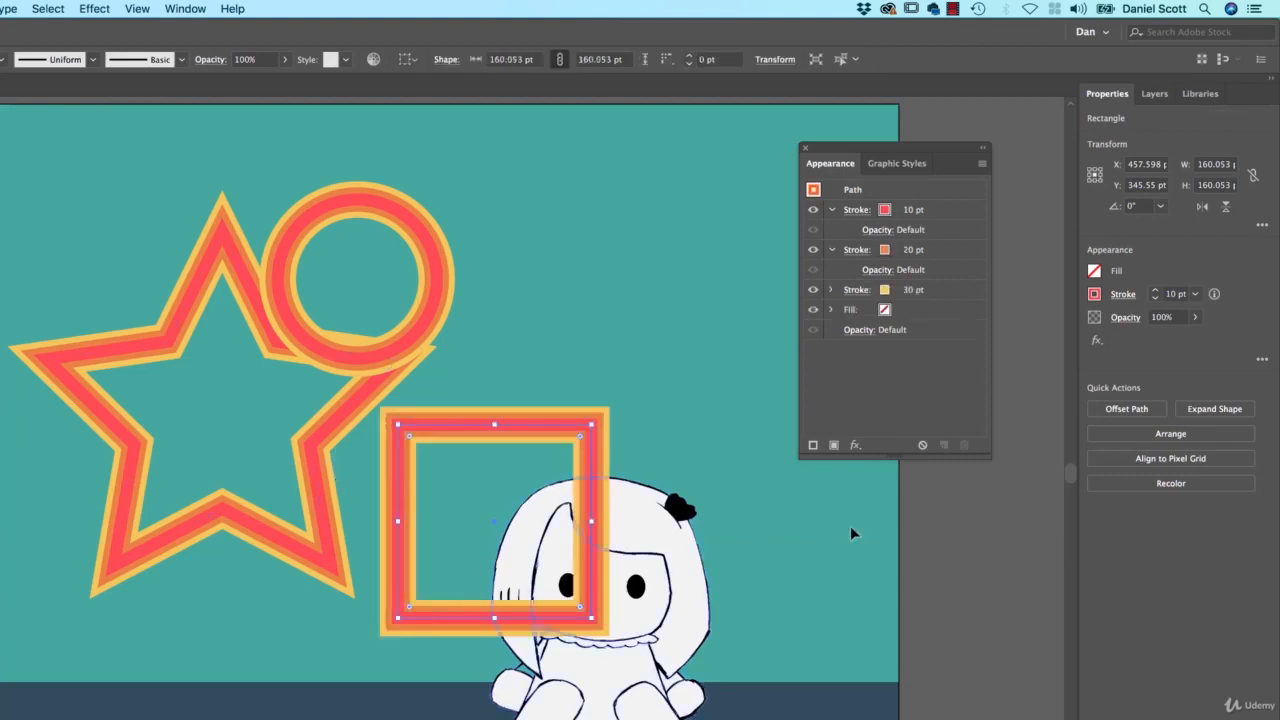
{"action": "left_click", "coordinate": [1031, 522]}
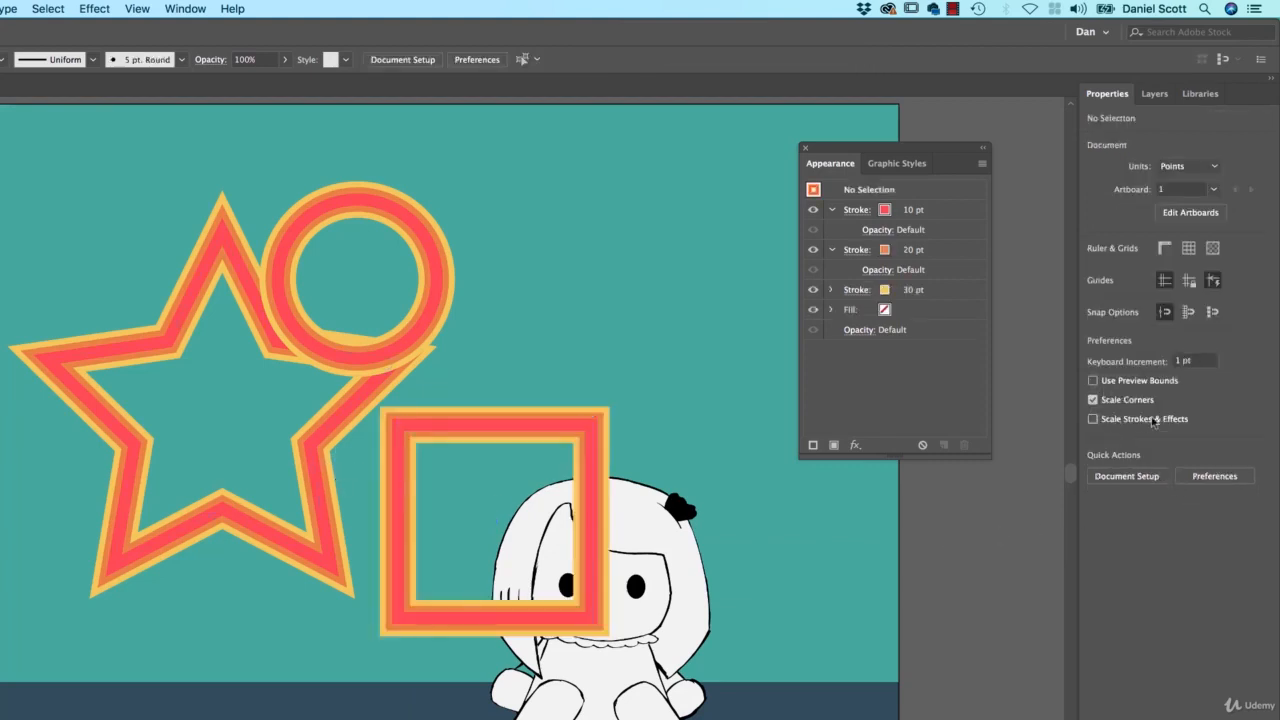
- Move the circle off the star to the open area above the square and deselect it
{"action": "left_click_drag", "start_coordinate": [420, 329], "coordinate": [548, 278]}
{"action": "key", "text": "space"}
{"action": "left_click_drag", "start_coordinate": [650, 265], "coordinate": [336, 320]}
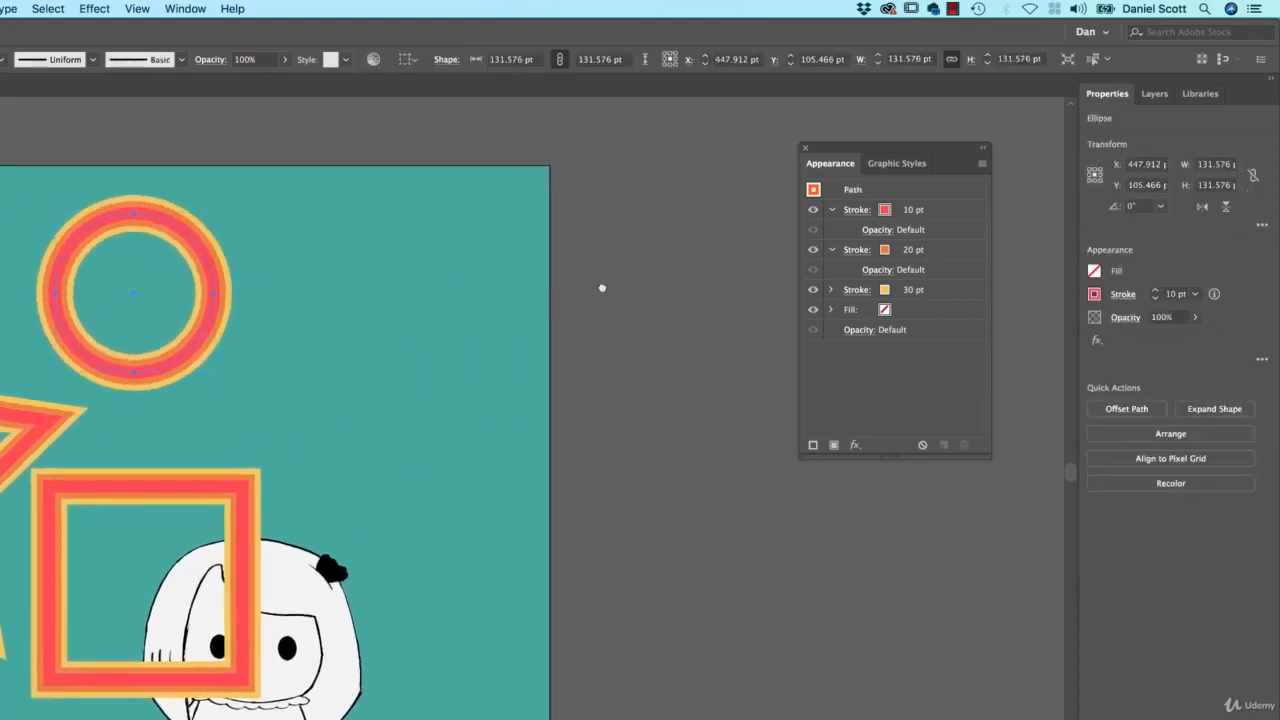
{"action": "key", "text": "space"}
{"action": "left_click_drag", "start_coordinate": [600, 286], "coordinate": [372, 270]}
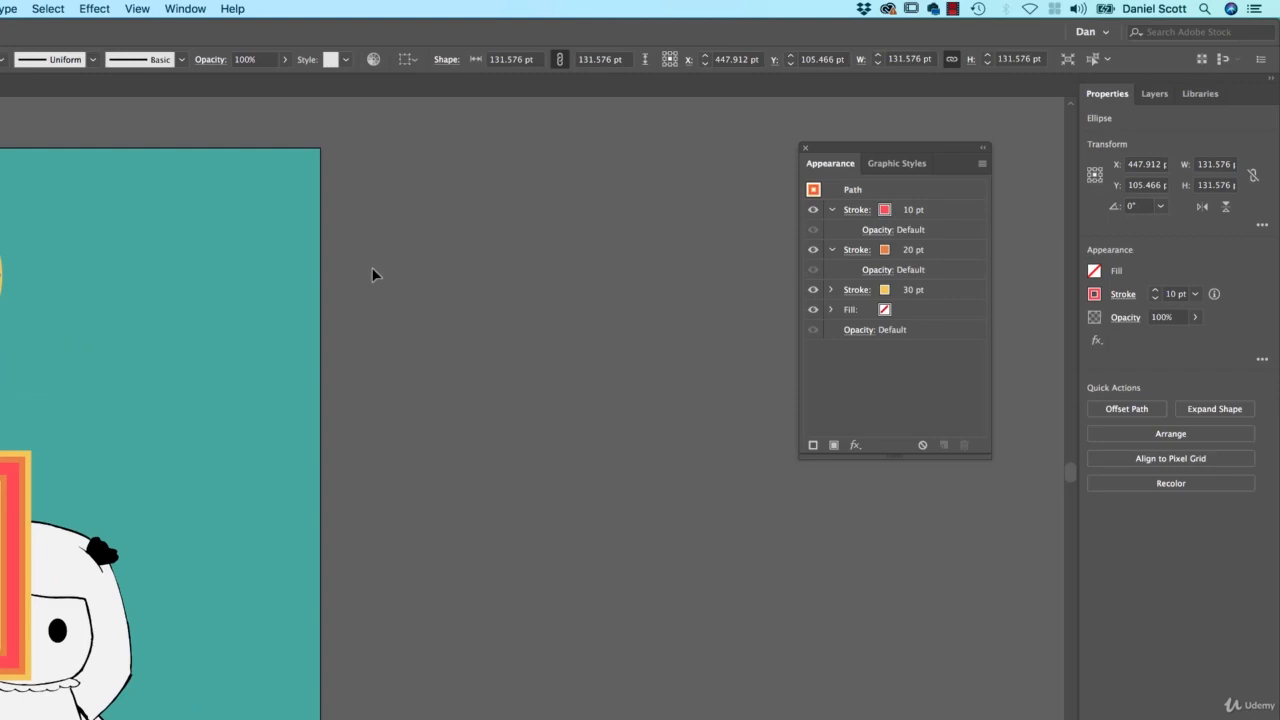
{"action": "left_click", "coordinate": [372, 274]}
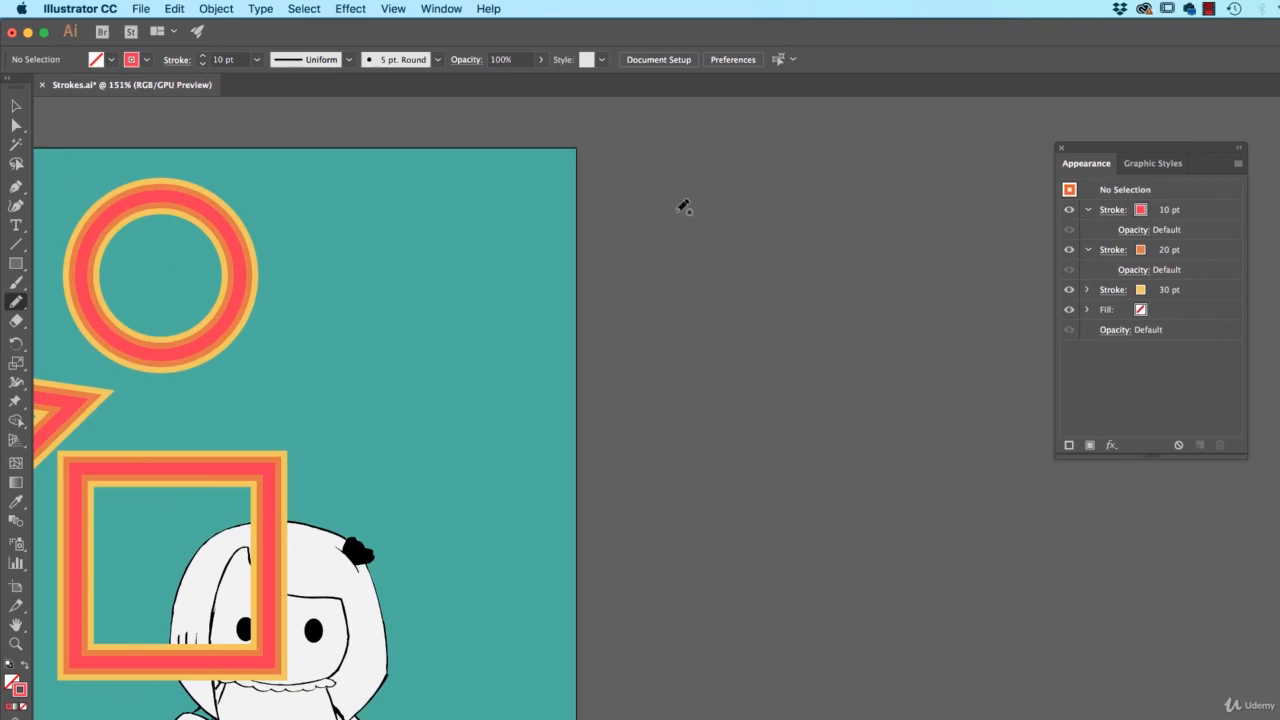
- Draw a freehand S-shaped curve about 312 by 399 pt with the Pencil tool on the empty canvas beside the artboard
{"action": "left_click", "coordinate": [19, 303]}
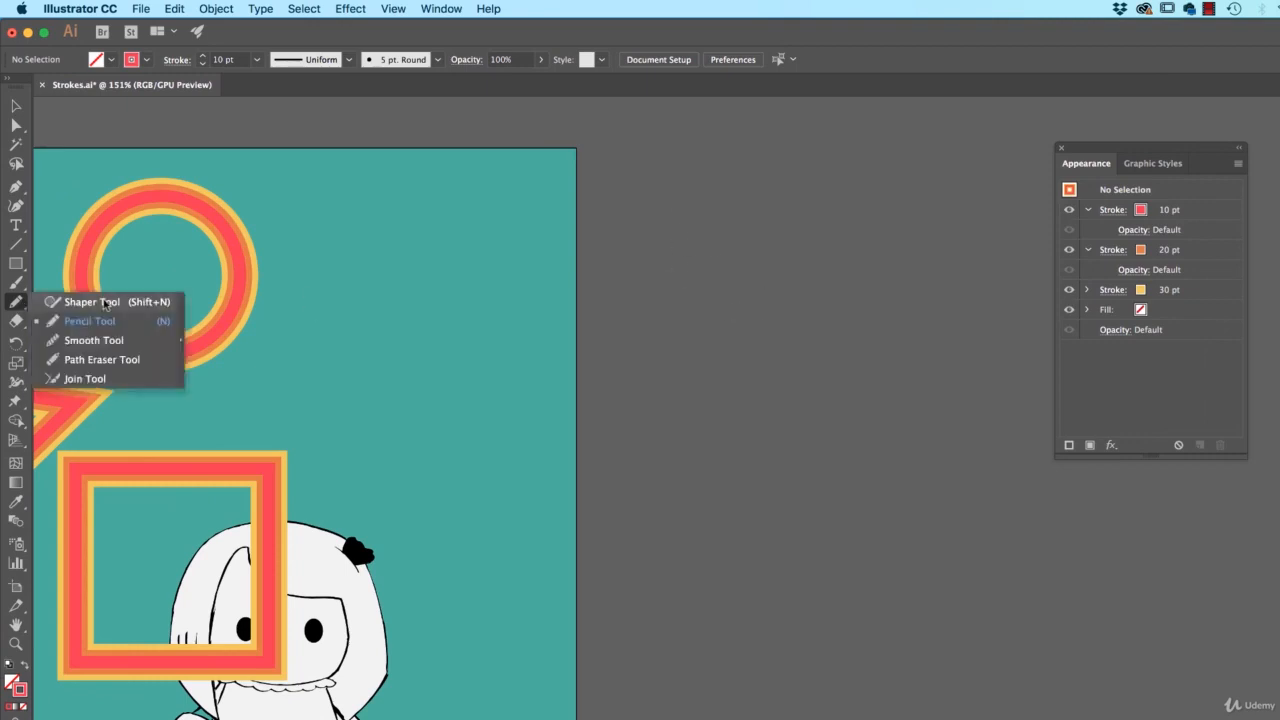
{"action": "left_click", "coordinate": [104, 321]}
{"action": "mouse_move", "coordinate": [853, 180]}
{"action": "left_mouse_down"}
{"action": "mouse_move", "coordinate": [719, 410]}
{"action": "mouse_move", "coordinate": [935, 660]}
{"action": "left_mouse_up"}
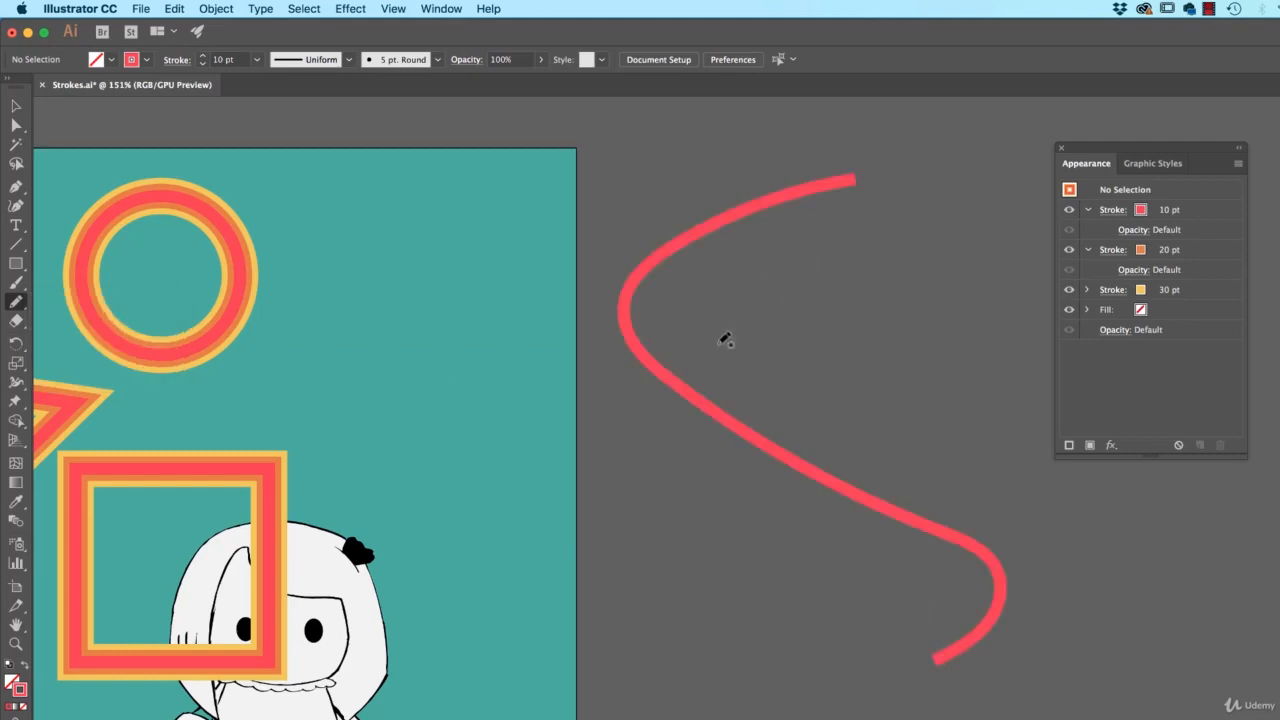
- Select the S-shaped curve and set its stroke colour to a mid grey swatch
{"action": "key", "text": "v"}
{"action": "left_click", "coordinate": [752, 430]}
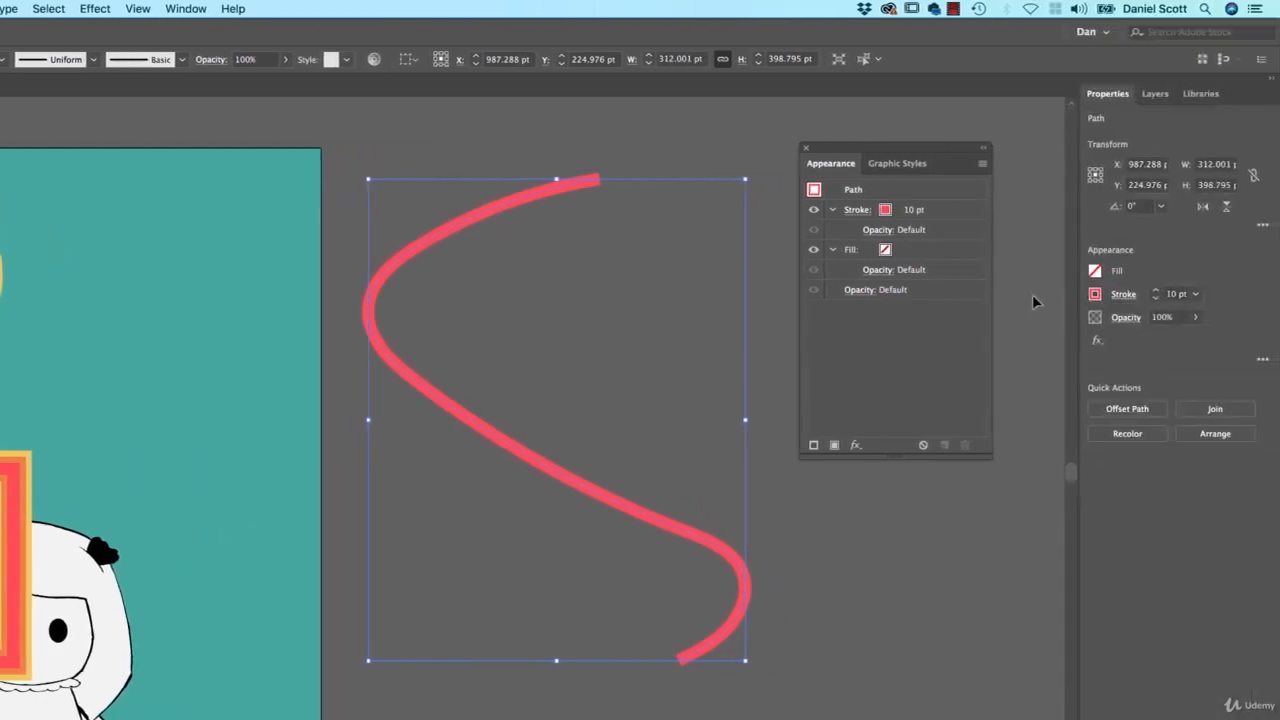
{"action": "left_click", "coordinate": [1094, 294]}
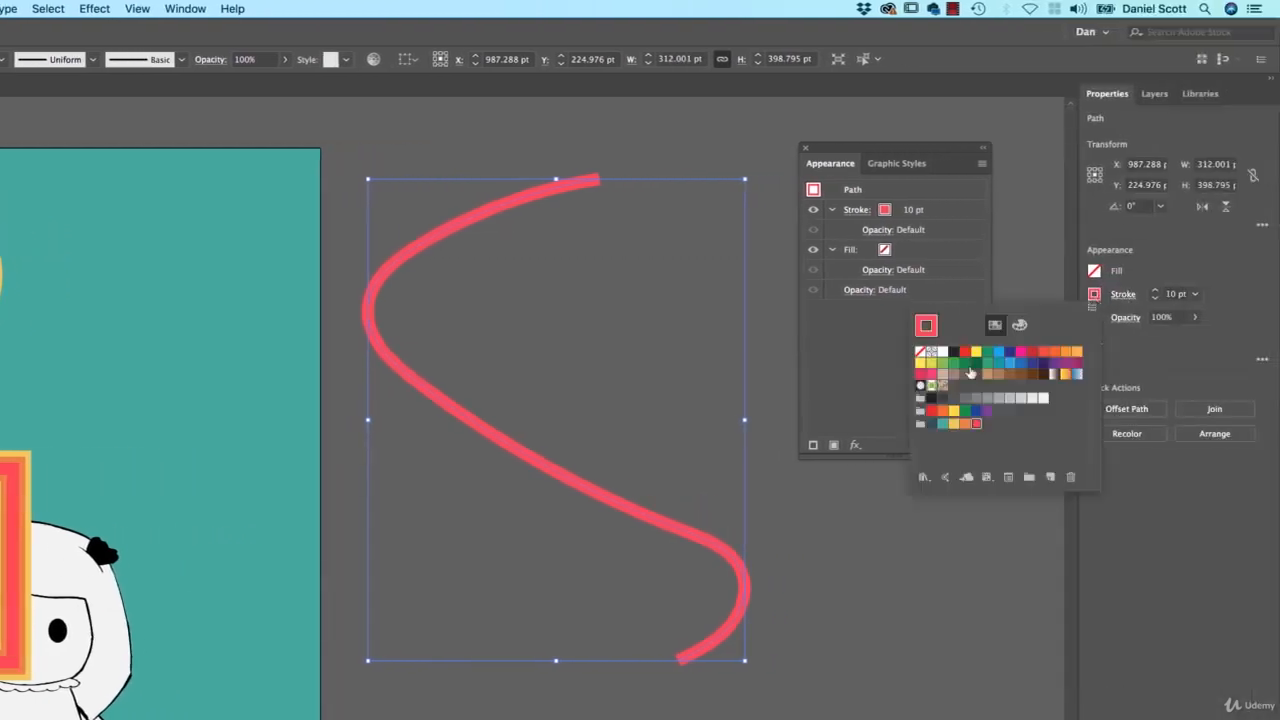
{"action": "left_click", "coordinate": [942, 398]}
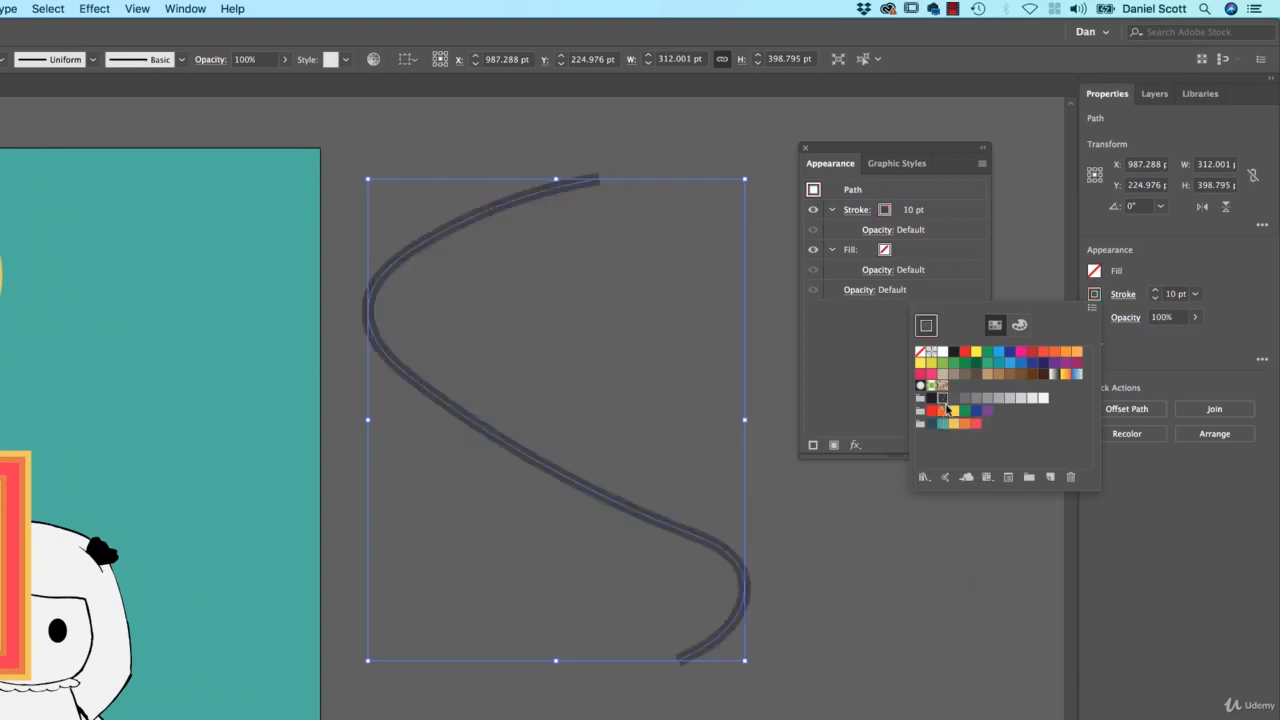
{"action": "left_click", "coordinate": [960, 399]}
{"action": "left_click", "coordinate": [964, 400]}
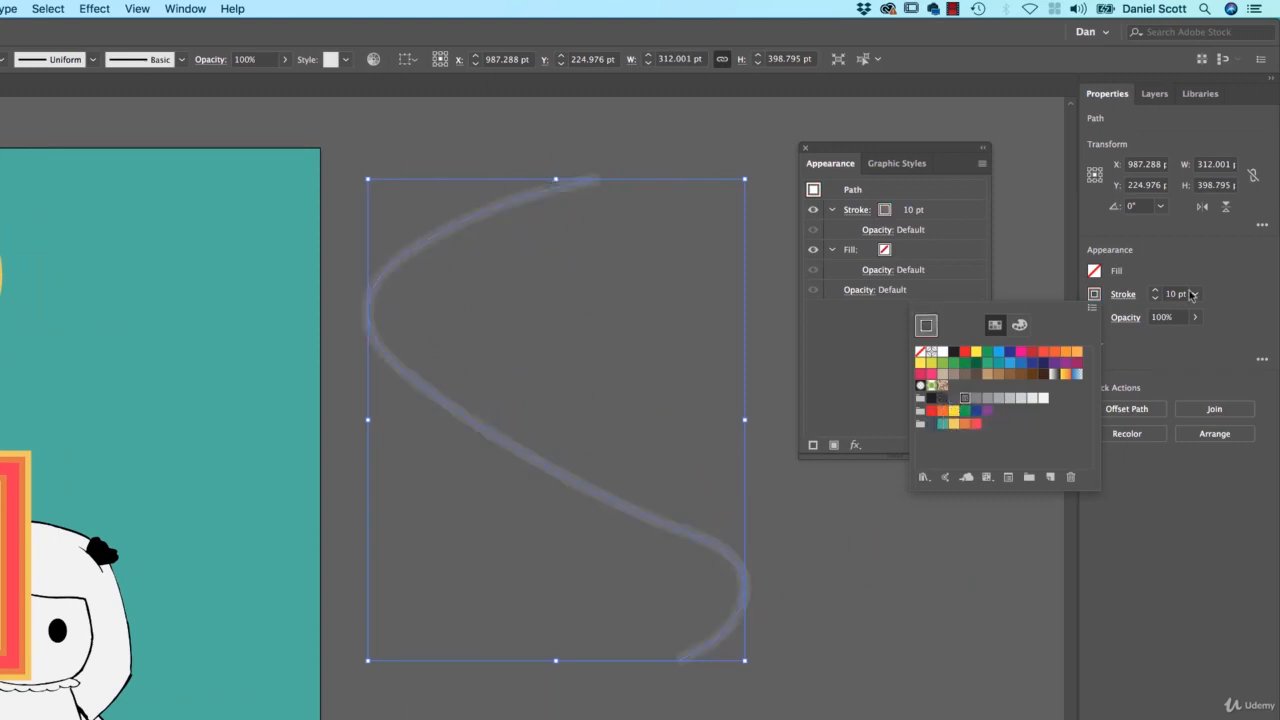
- Increase the curve's stroke weight to 40 pt and shift the curve slightly down and to the right
{"action": "left_click", "coordinate": [1142, 274]}
{"action": "left_click", "coordinate": [1156, 291], "text": "shift"}
{"action": "left_click", "coordinate": [1156, 291], "text": "shift"}
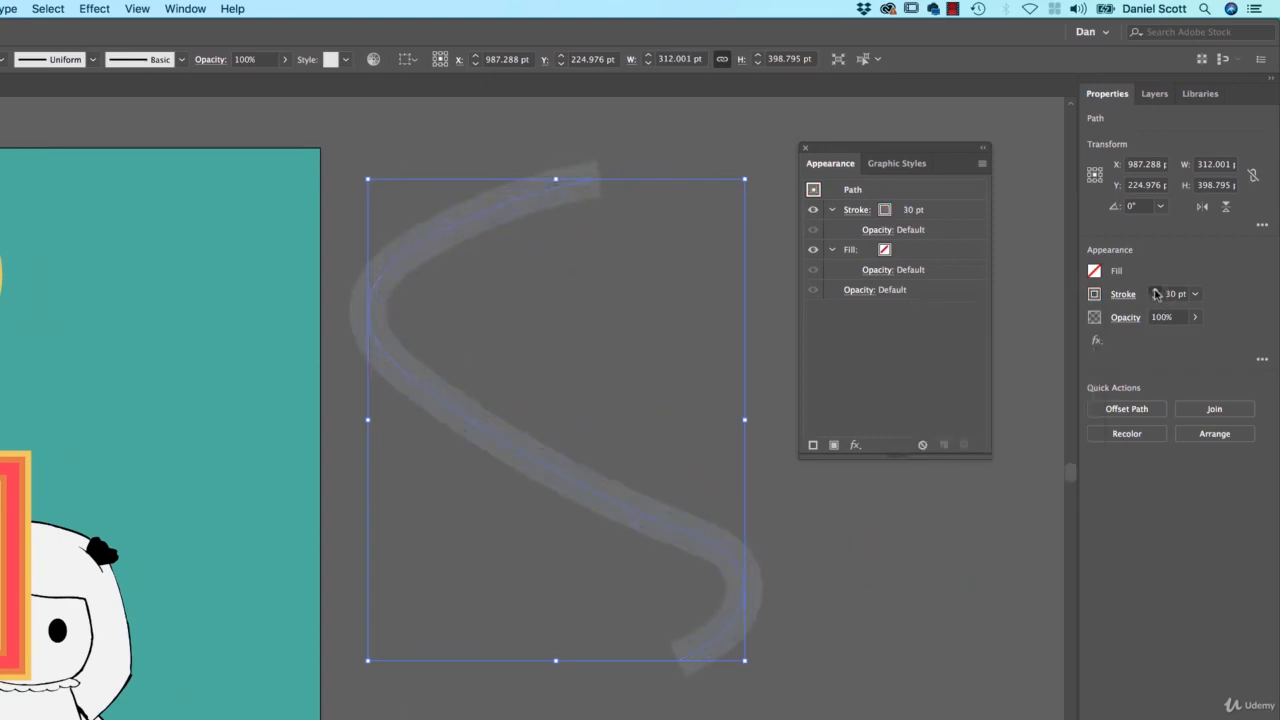
{"action": "left_click", "coordinate": [1156, 291], "text": "shift"}
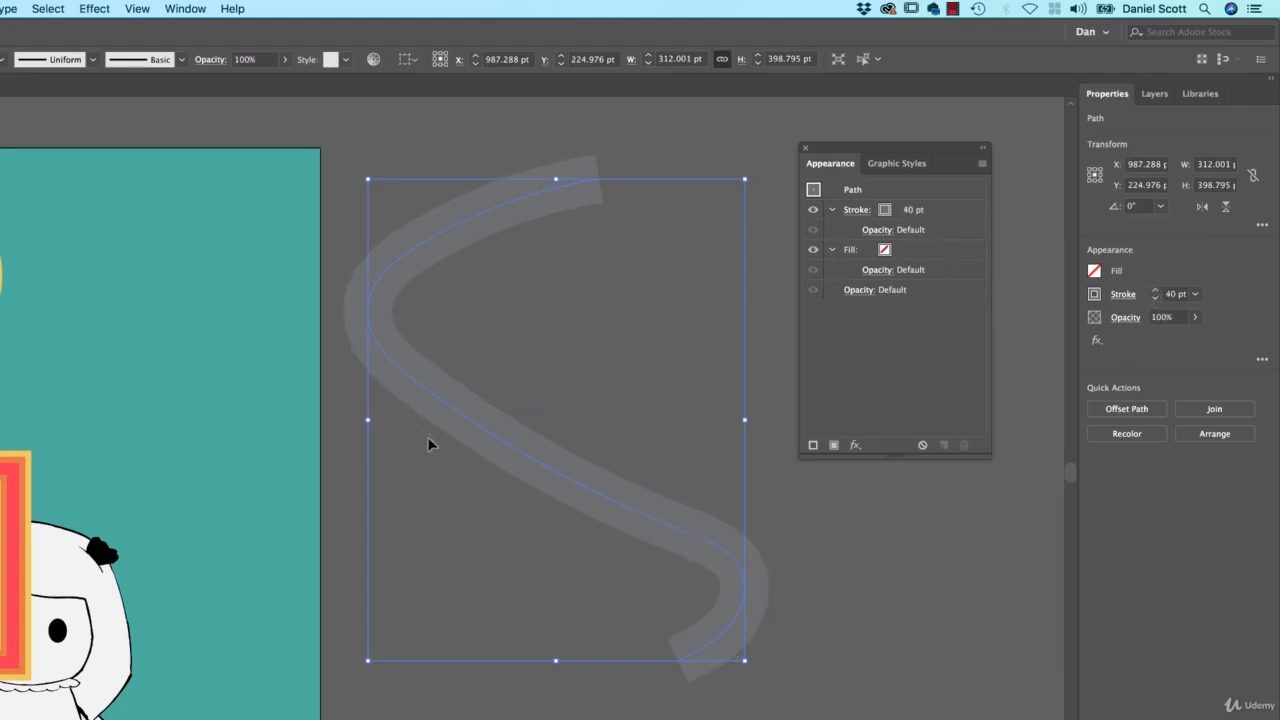
{"action": "left_click_drag", "start_coordinate": [476, 421], "coordinate": [521, 452]}
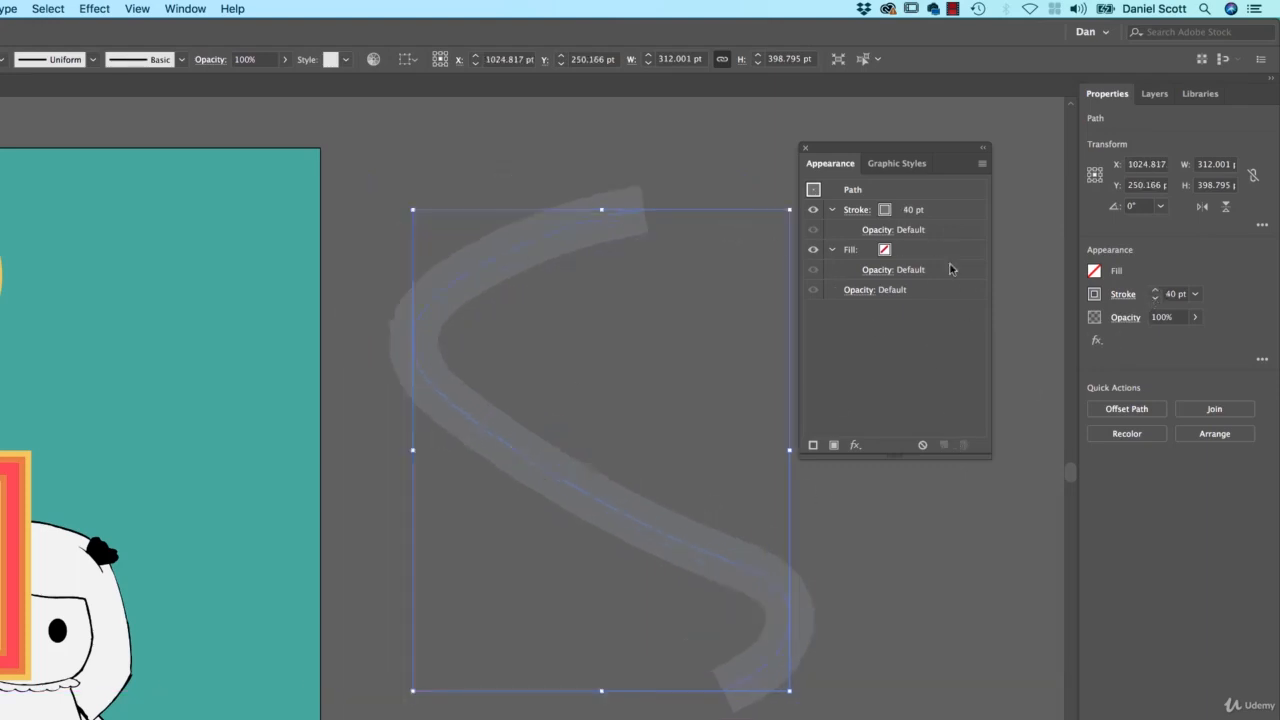
- Duplicate the curve's grey stroke and colour the lower copy near-black
{"action": "left_click", "coordinate": [943, 445]}
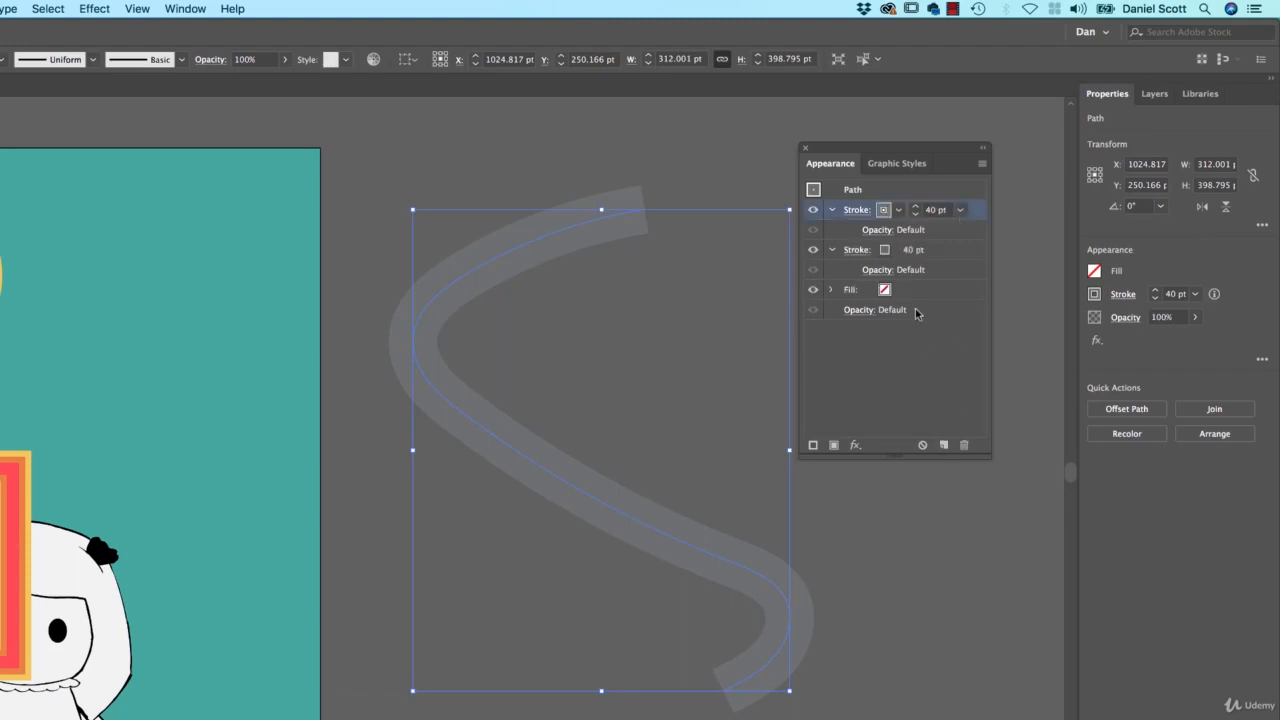
{"action": "left_click", "coordinate": [888, 252]}
{"action": "left_click", "coordinate": [884, 250]}
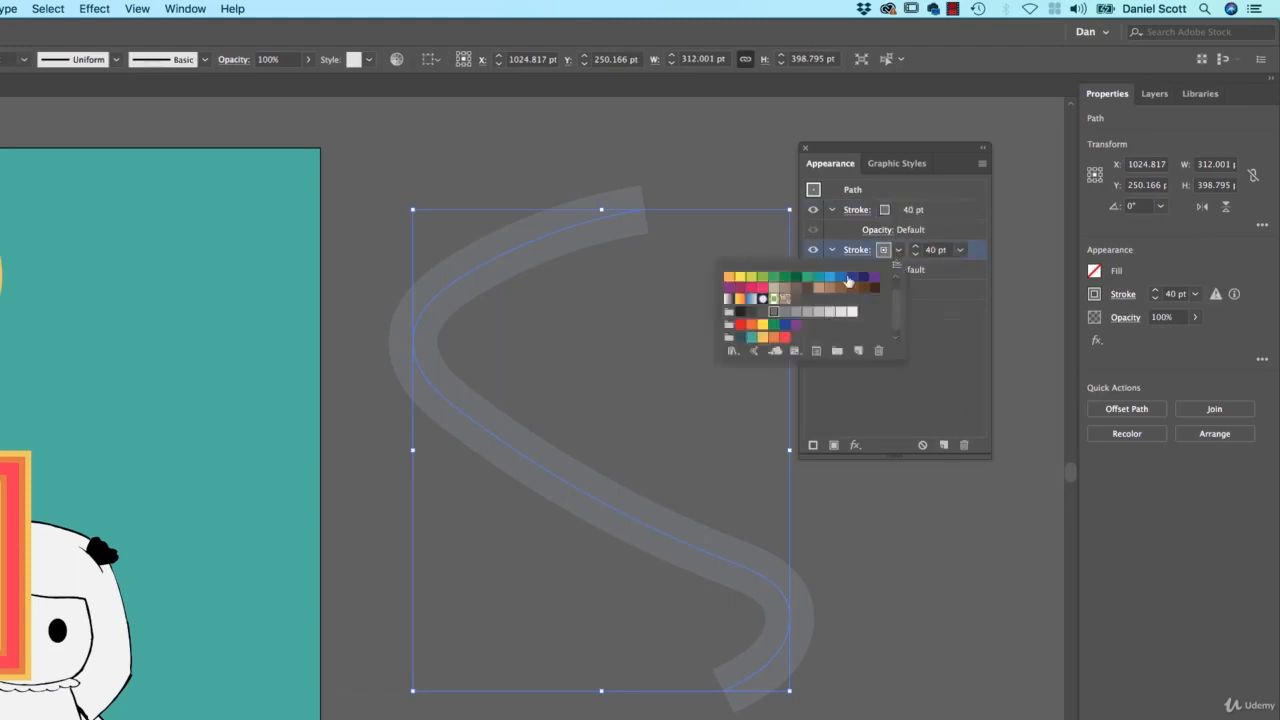
{"action": "left_click", "coordinate": [746, 312]}
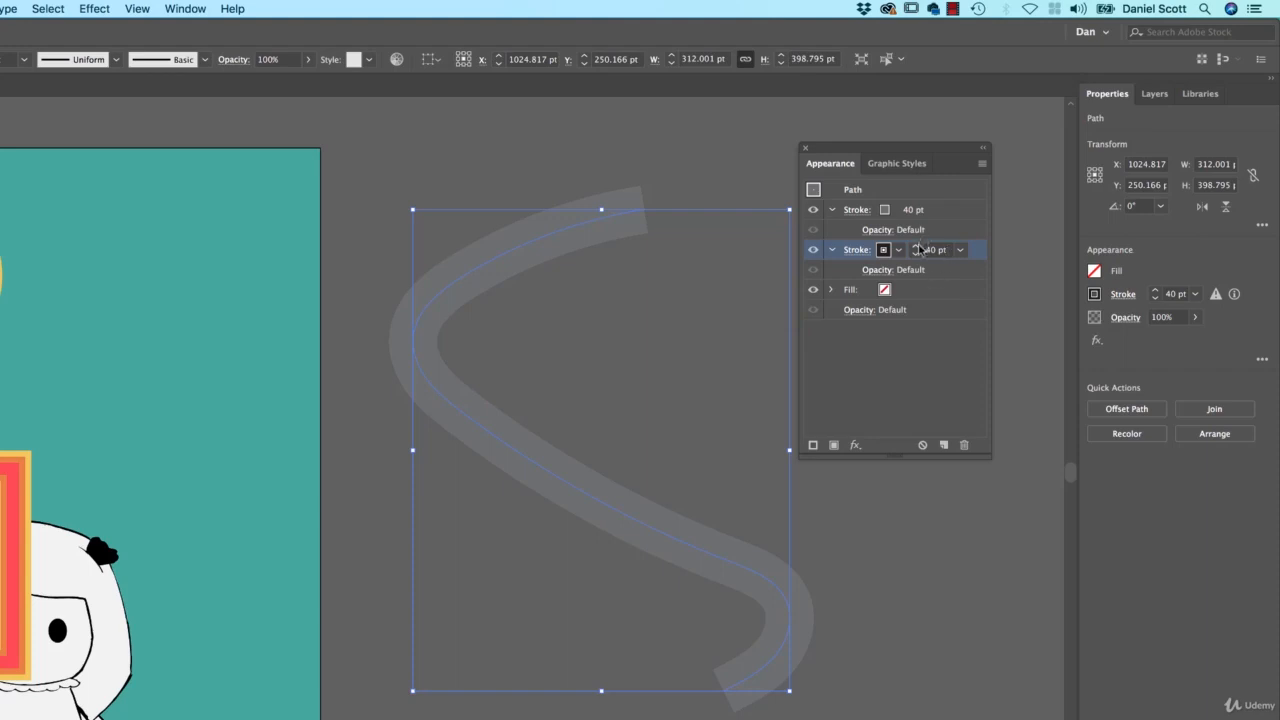
- Set the lower near-black stroke's weight to 44 pt so it forms a thin edge along the road
{"action": "left_click", "coordinate": [916, 249]}
{"action": "left_click", "coordinate": [915, 255]}
{"action": "left_click", "coordinate": [915, 255]}
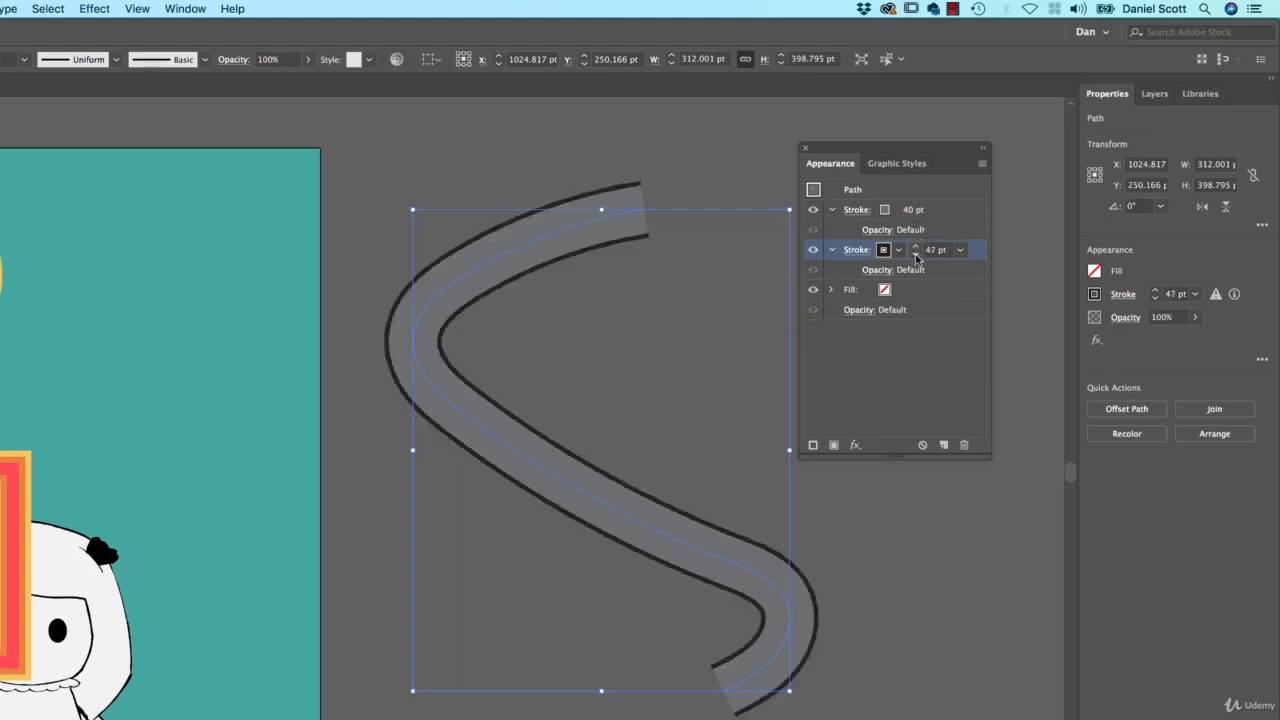
{"action": "left_click", "coordinate": [915, 255]}
{"action": "left_click", "coordinate": [915, 255]}
{"action": "left_click", "coordinate": [913, 362]}
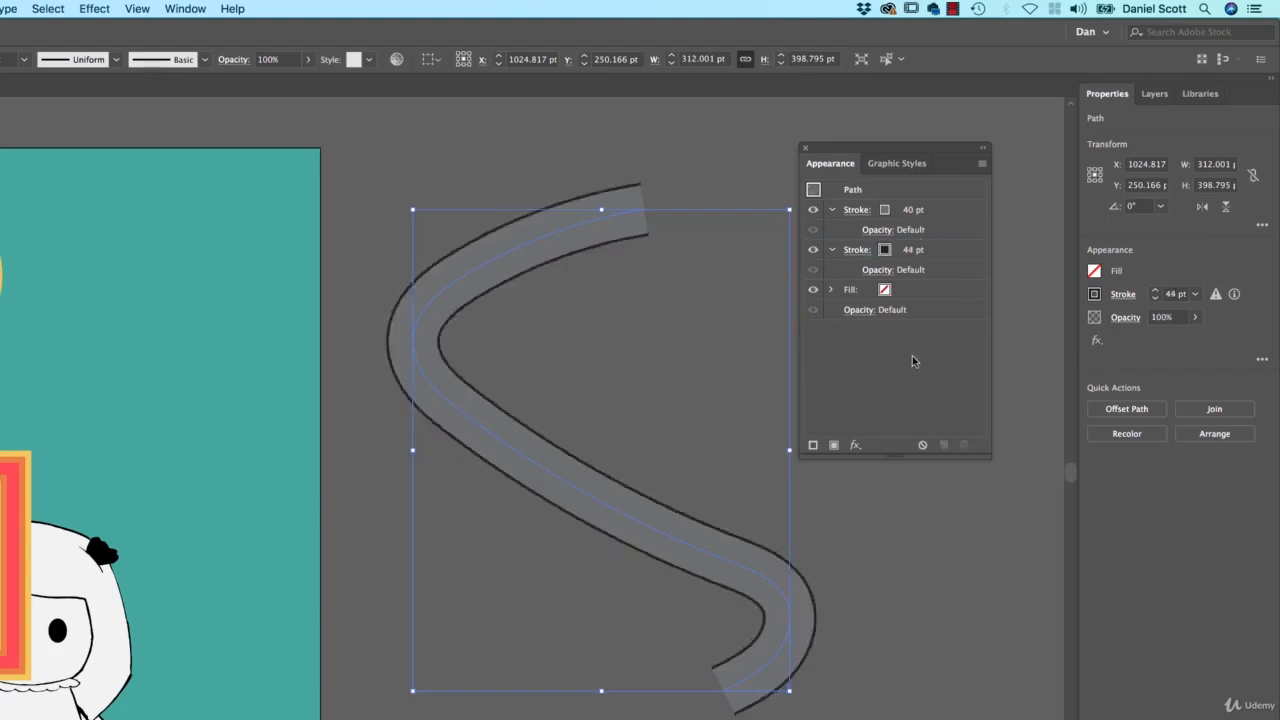
- Duplicate the near-black 44 pt stroke and colour the lowest copy yellow
{"action": "left_click", "coordinate": [938, 249]}
{"action": "left_click", "coordinate": [943, 445]}
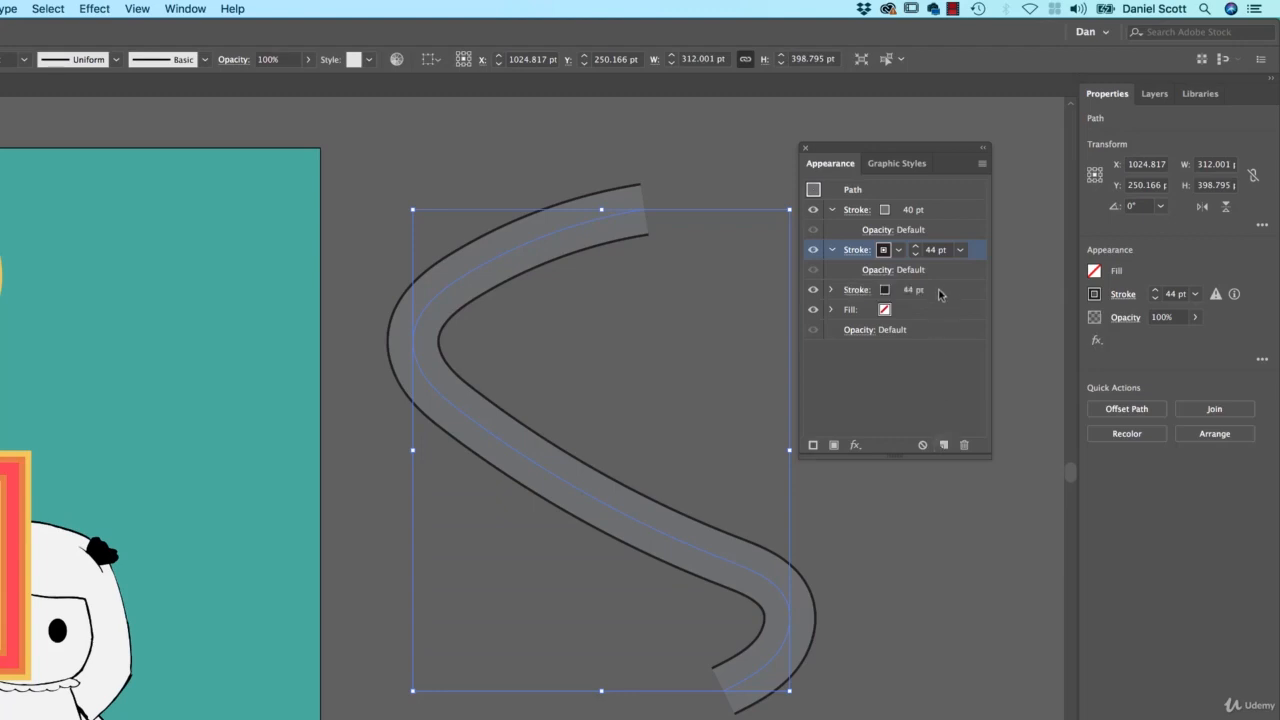
{"action": "left_click", "coordinate": [940, 291]}
{"action": "left_click", "coordinate": [896, 291]}
{"action": "left_click", "coordinate": [786, 319]}
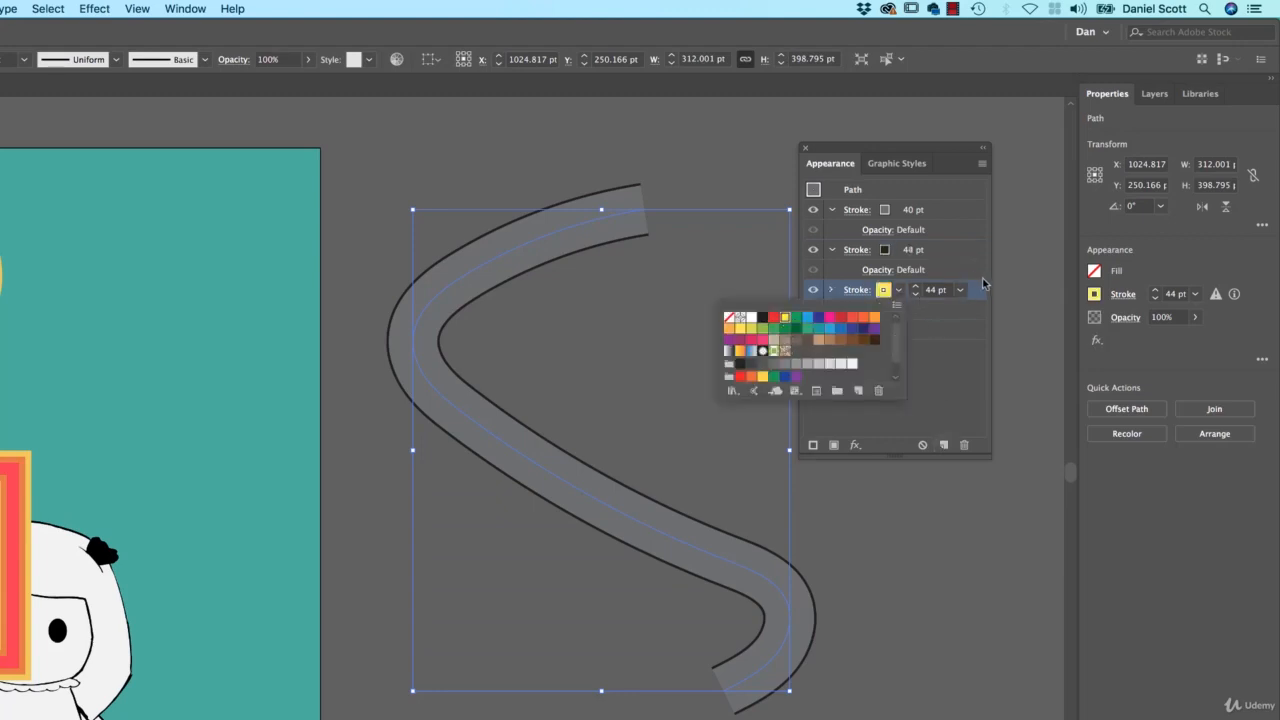
- Set the yellow stroke's weight to 2 pt, move it to the top of the stroke stack and open its stroke options
{"action": "left_click", "coordinate": [960, 290]}
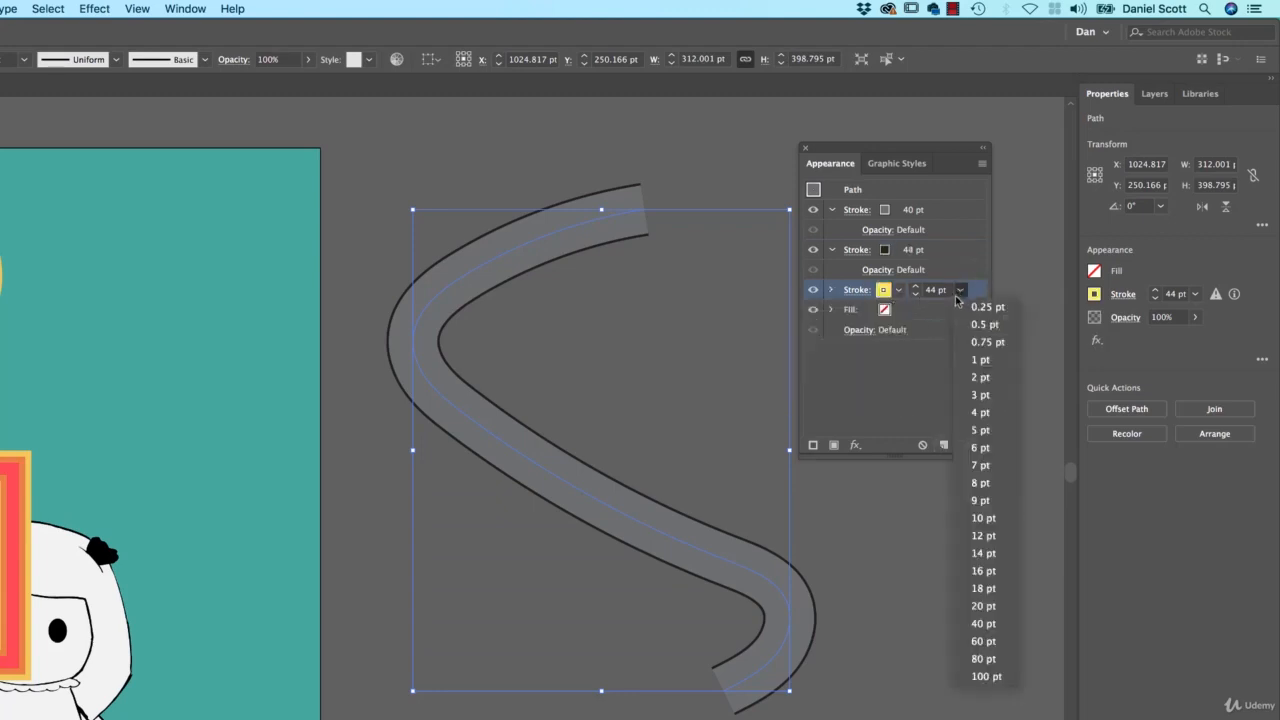
{"action": "left_click", "coordinate": [980, 377]}
{"action": "left_click_drag", "start_coordinate": [958, 209], "coordinate": [888, 228]}
{"action": "left_click", "coordinate": [856, 212]}
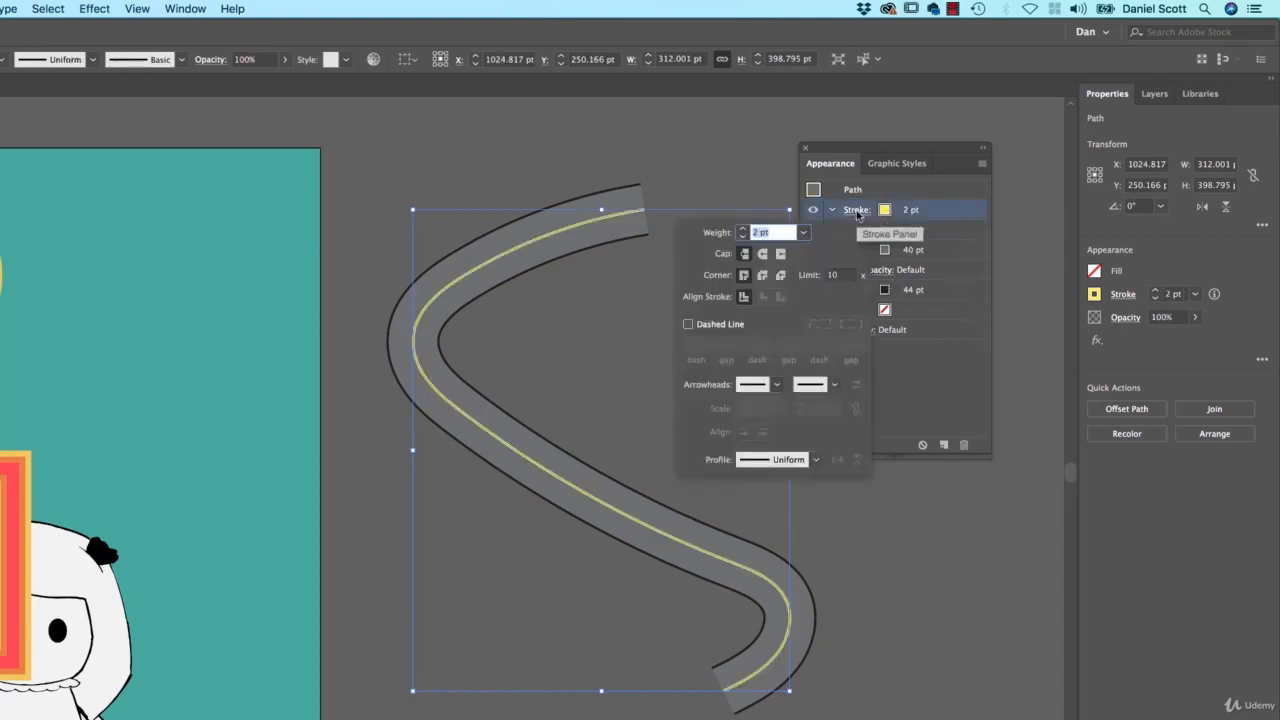
{"action": "left_click", "coordinate": [699, 327]}
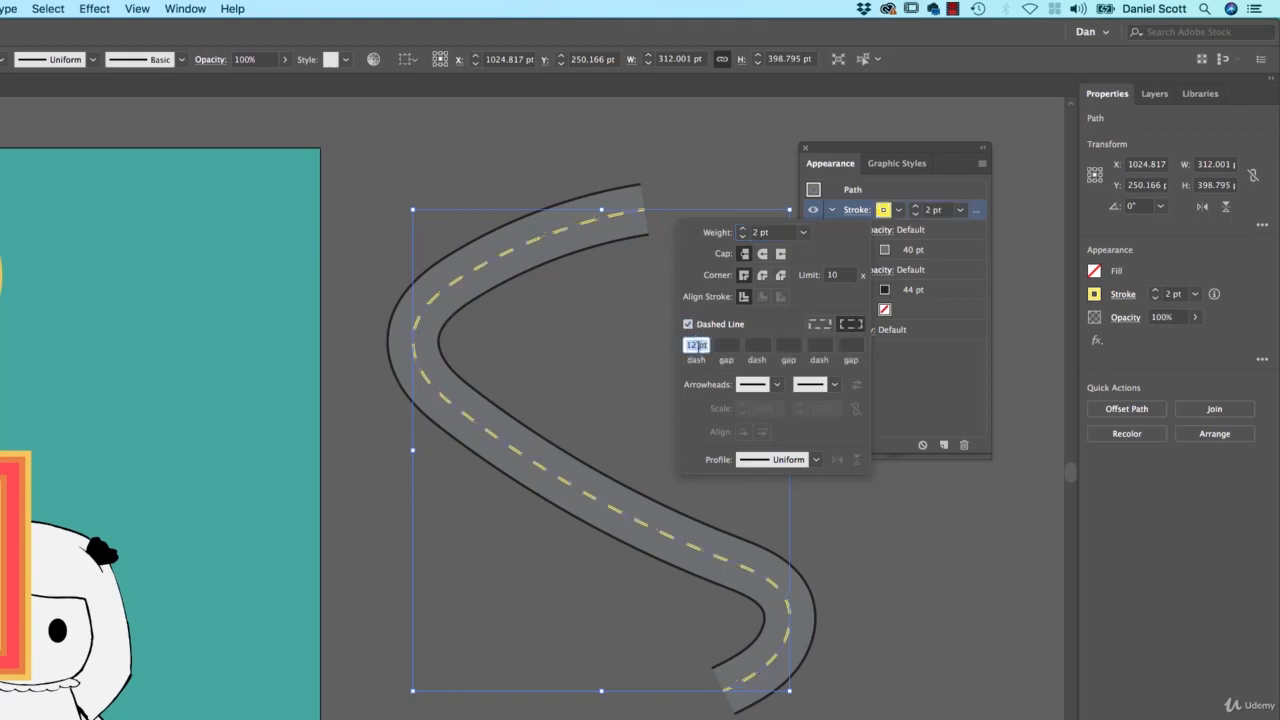
{"action": "left_click", "coordinate": [730, 345]}
{"action": "left_click", "coordinate": [701, 346]}
{"action": "key", "text": "BackSpace"}
{"action": "key", "text": "Tab"}
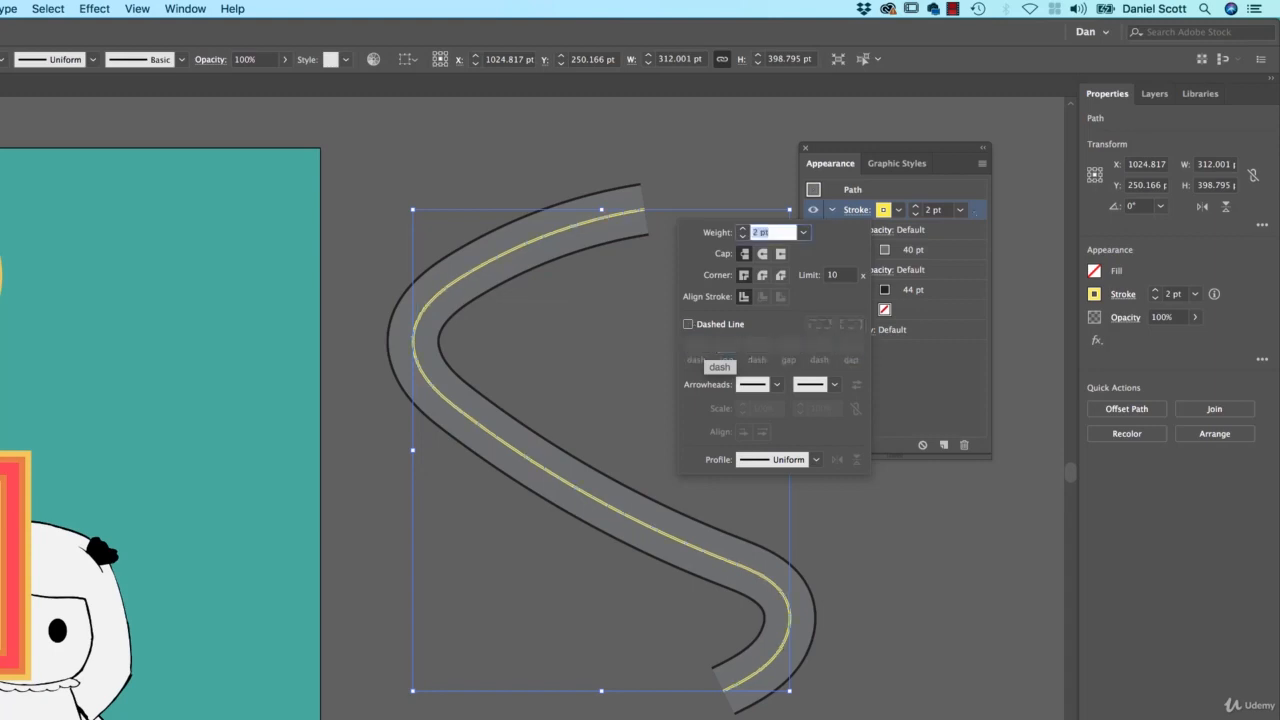
- Make the yellow centre stroke a dashed line with a 0 pt dash, a 2 pt gap and round caps
{"action": "left_click", "coordinate": [688, 326]}
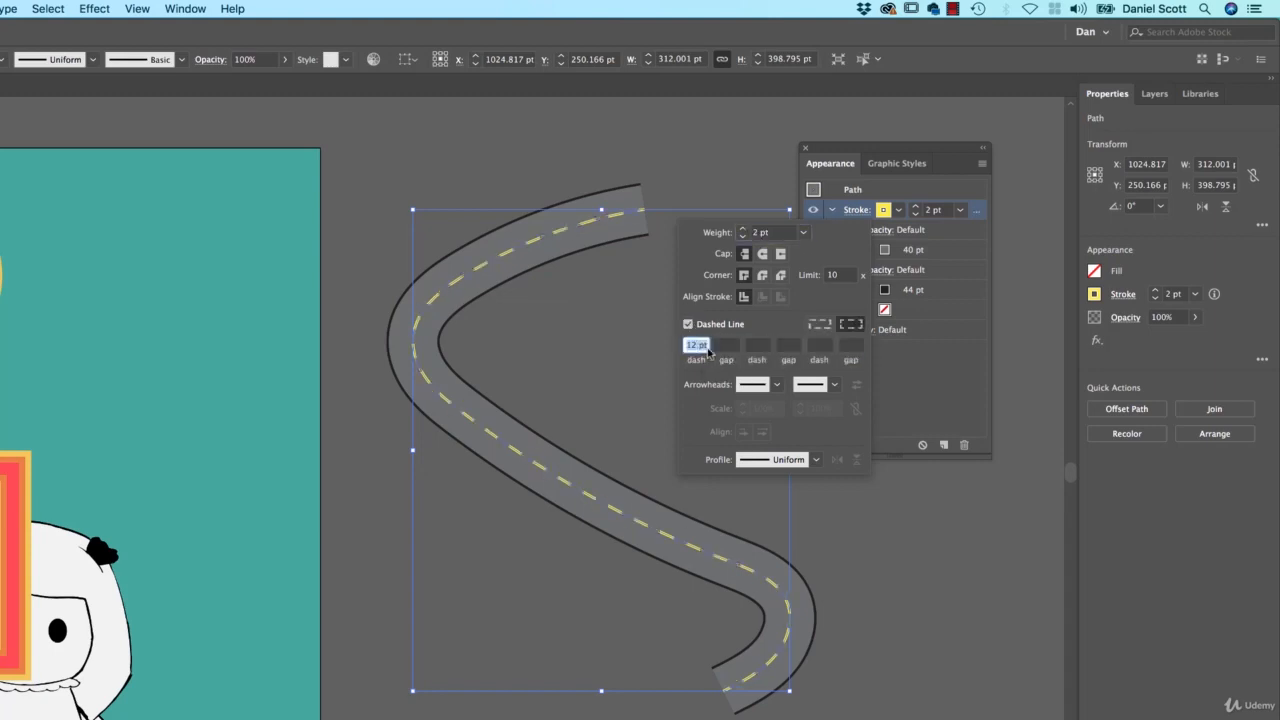
{"action": "type", "text": "0"}
{"action": "left_click", "coordinate": [724, 346]}
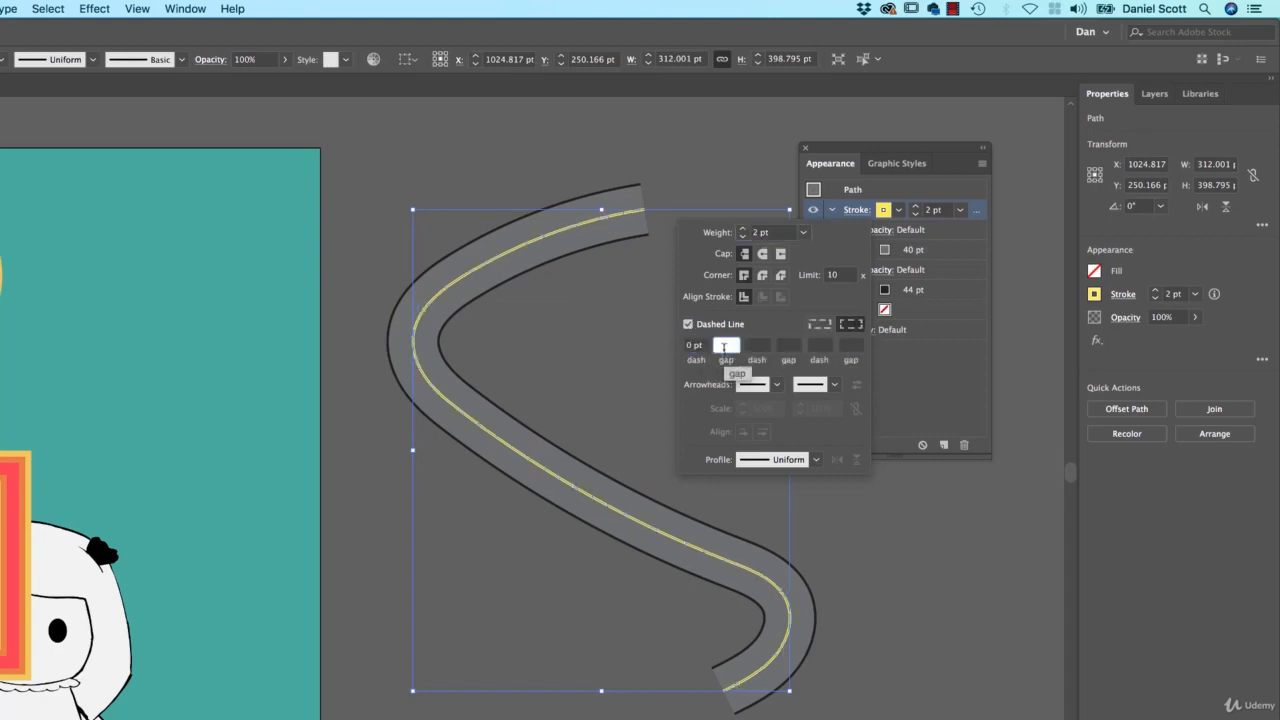
{"action": "type", "text": "2"}
{"action": "key", "text": "Tab"}
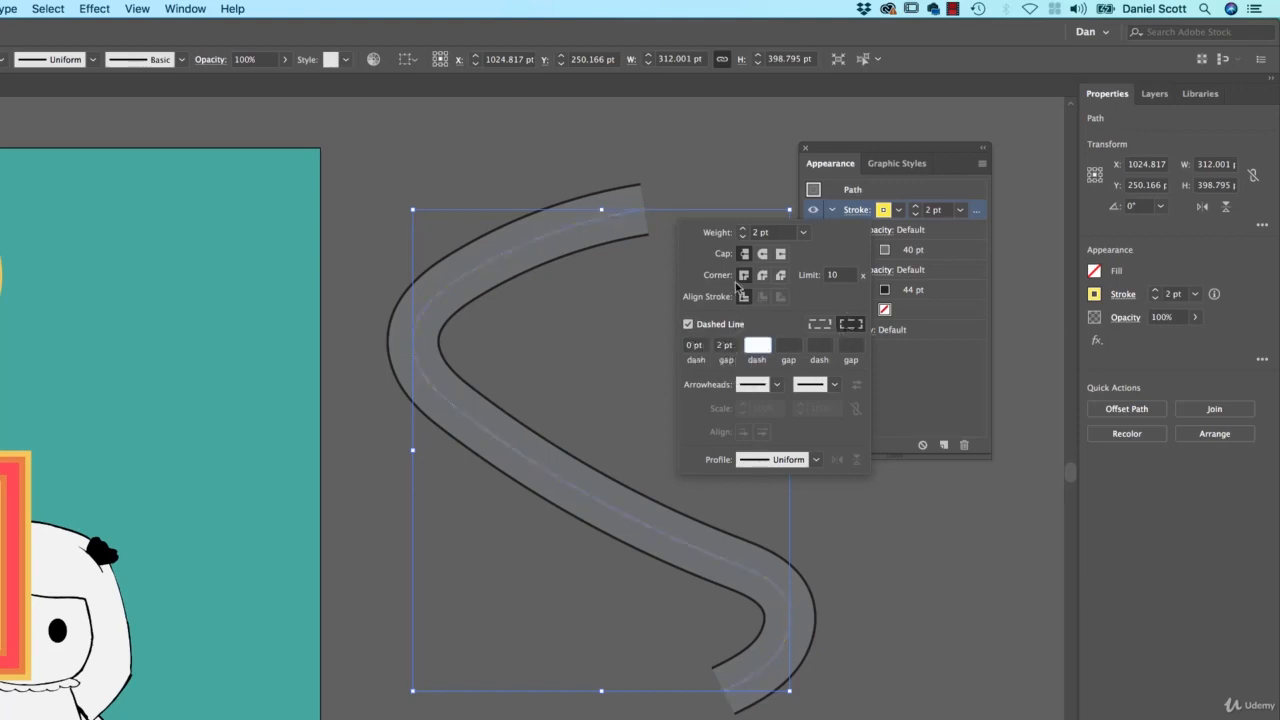
{"action": "left_click", "coordinate": [762, 255]}
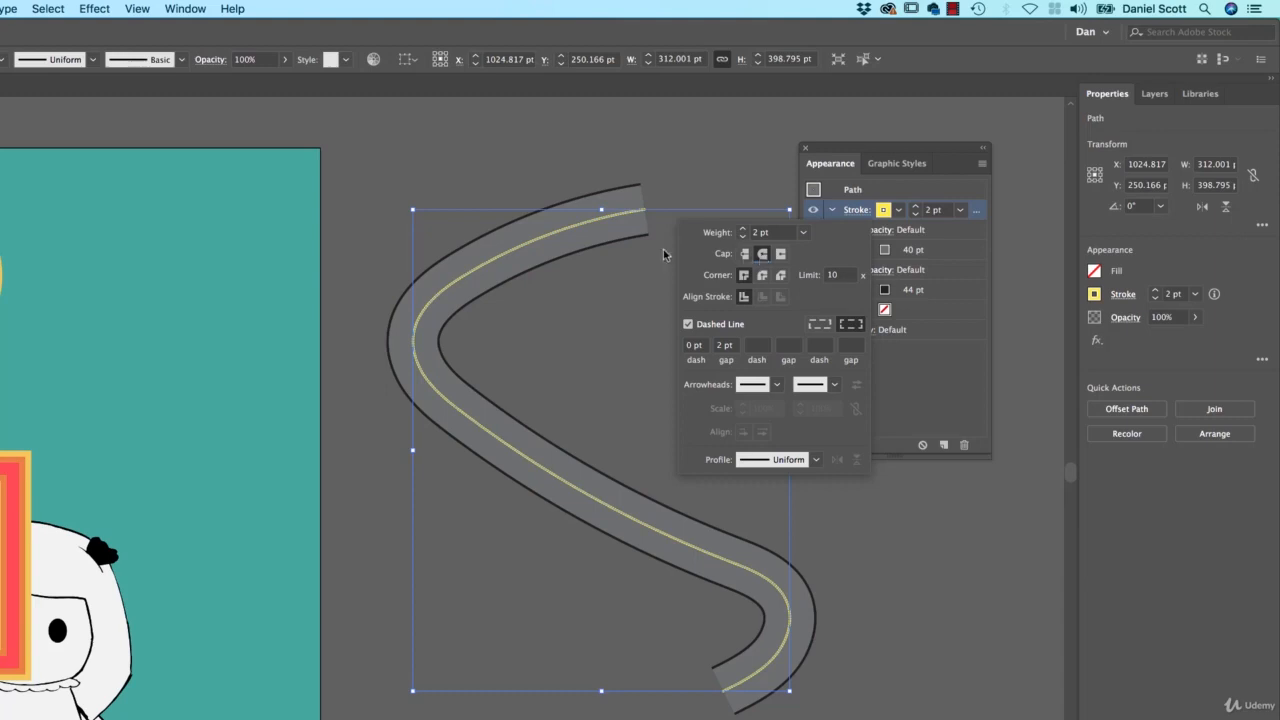
- Set the gap of the yellow dotted centre stroke to 12 pt and deselect the road
{"action": "left_click_drag", "start_coordinate": [738, 350], "coordinate": [706, 344]}
{"action": "type", "text": "12"}
{"action": "key", "text": "Tab"}
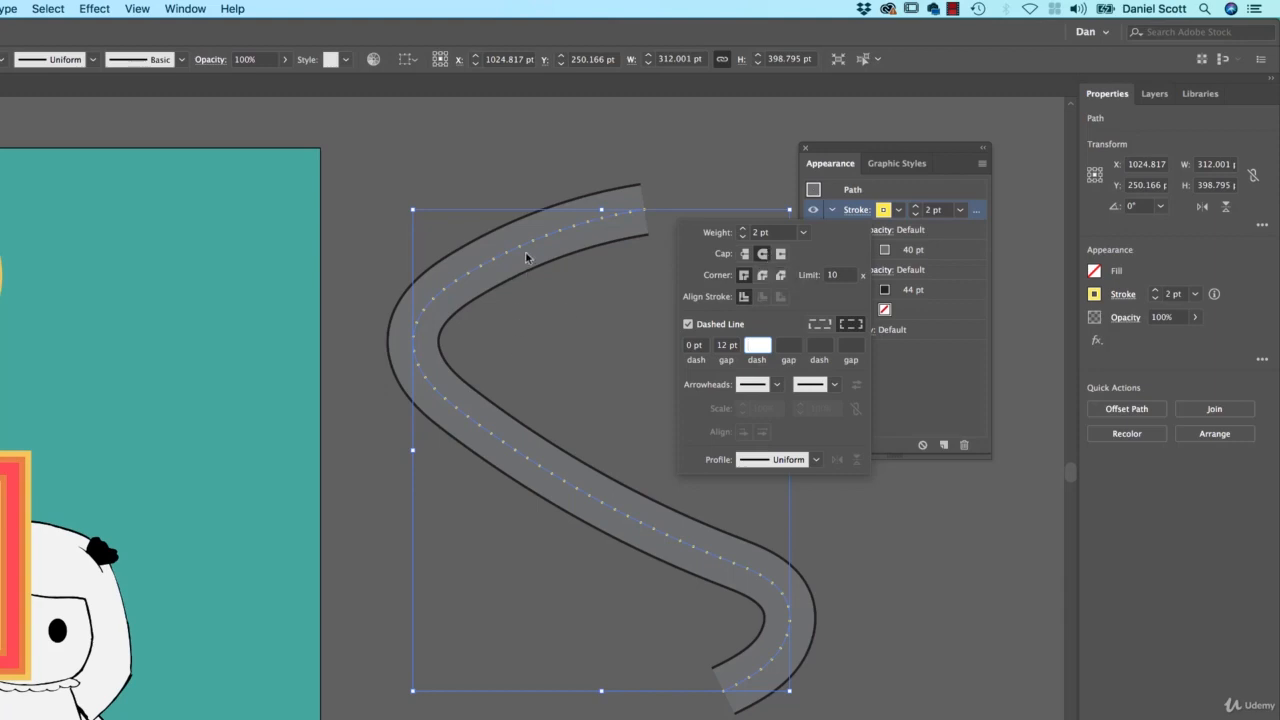
{"action": "left_click", "coordinate": [455, 162]}
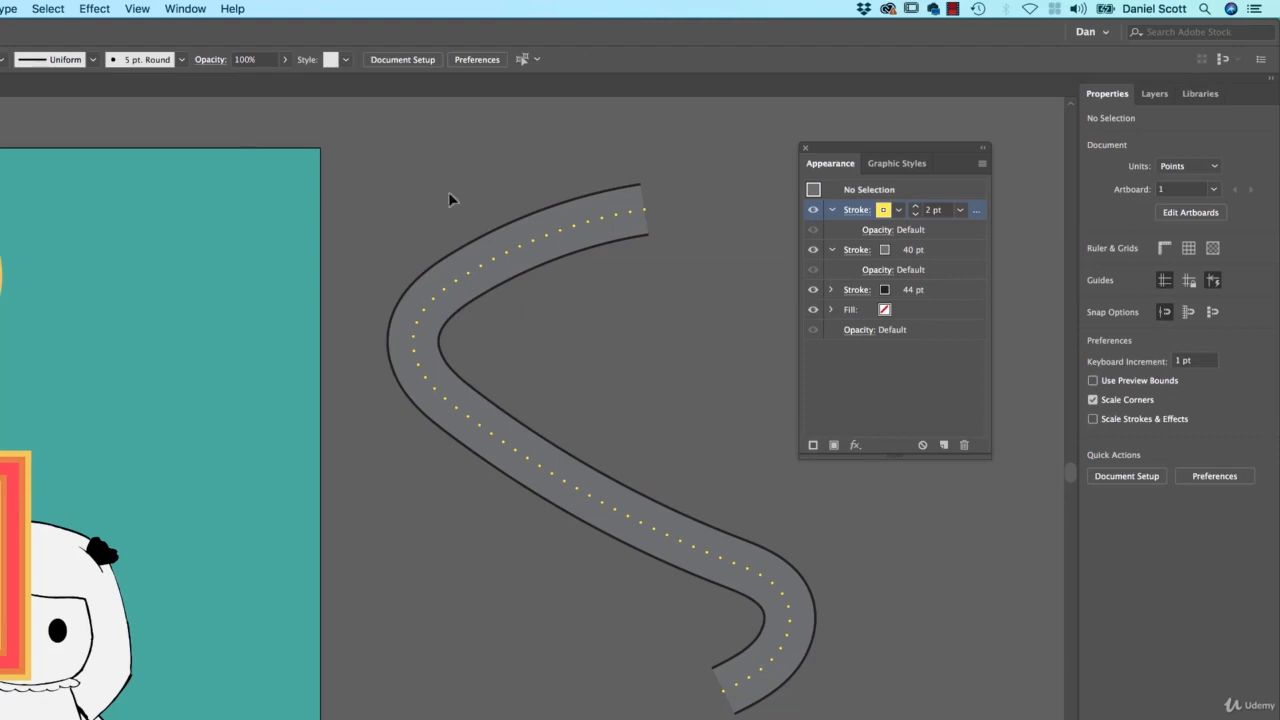
- Save the road path's layered strokes as a new graphic style and deselect the path
{"action": "left_click", "coordinate": [577, 305]}
{"action": "left_click", "coordinate": [885, 165]}
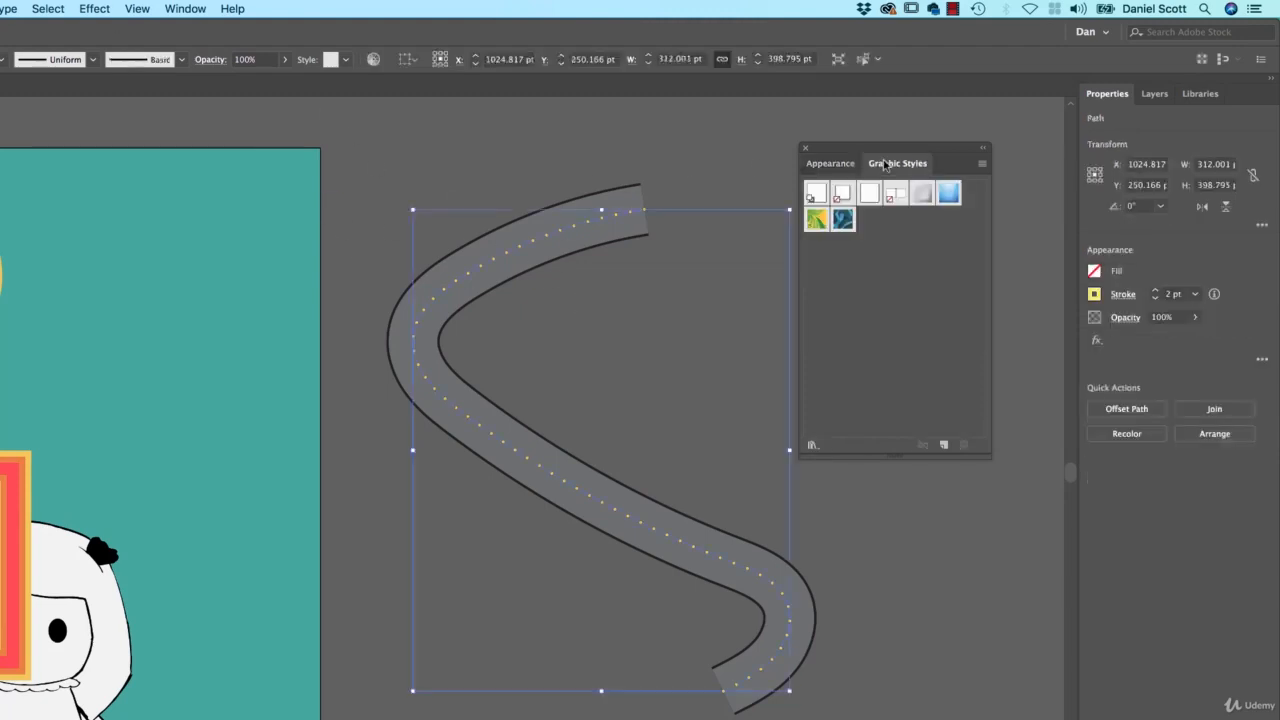
{"action": "left_click", "coordinate": [185, 8]}
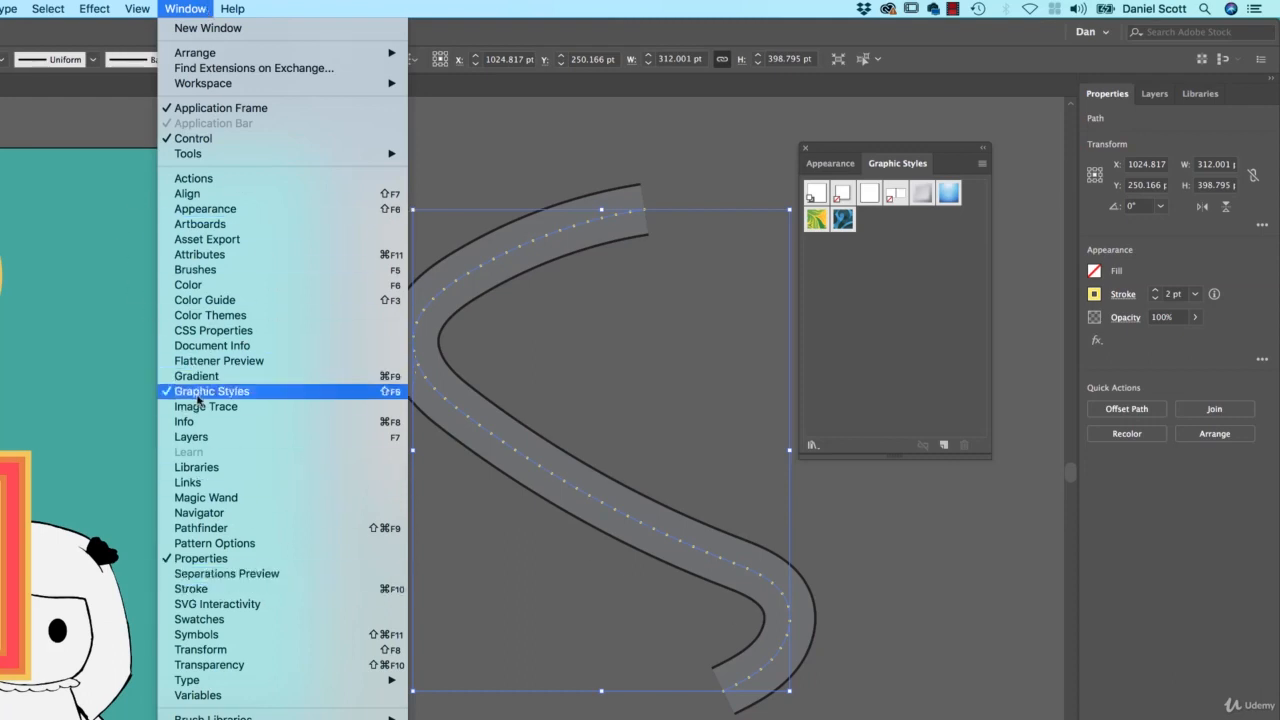
{"action": "left_click", "coordinate": [936, 377]}
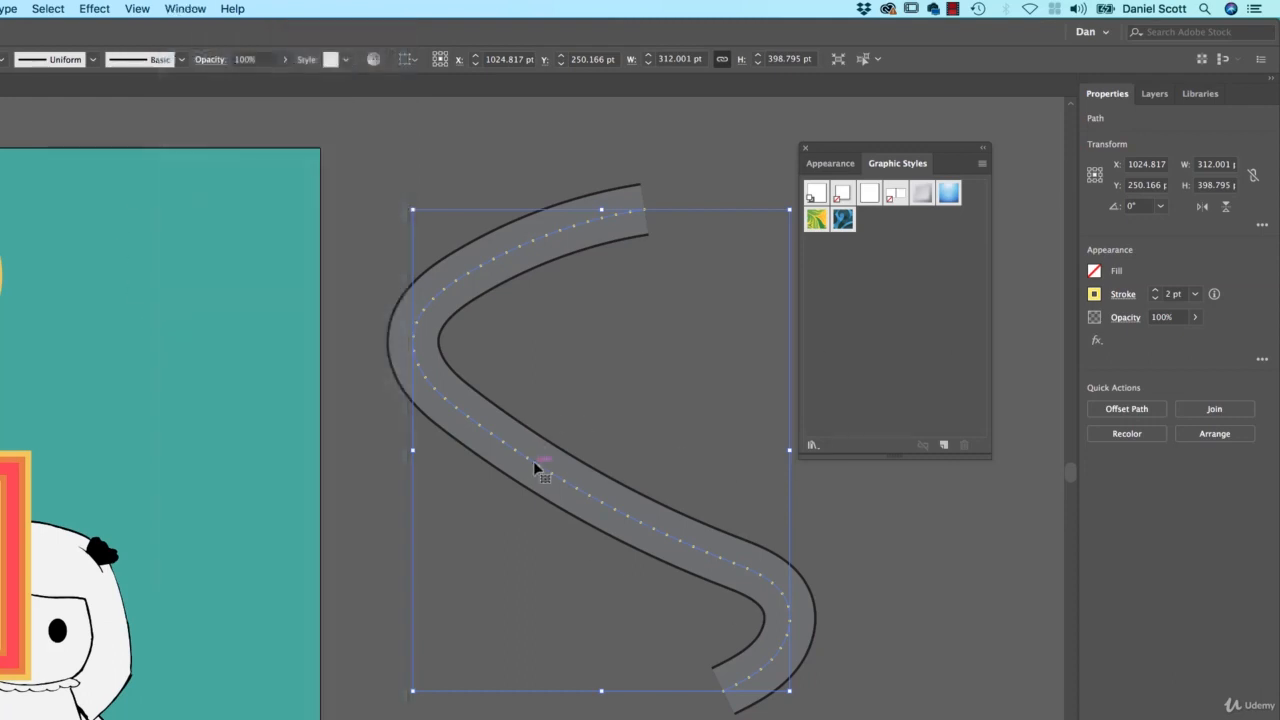
{"action": "left_click_drag", "start_coordinate": [533, 463], "coordinate": [824, 347]}
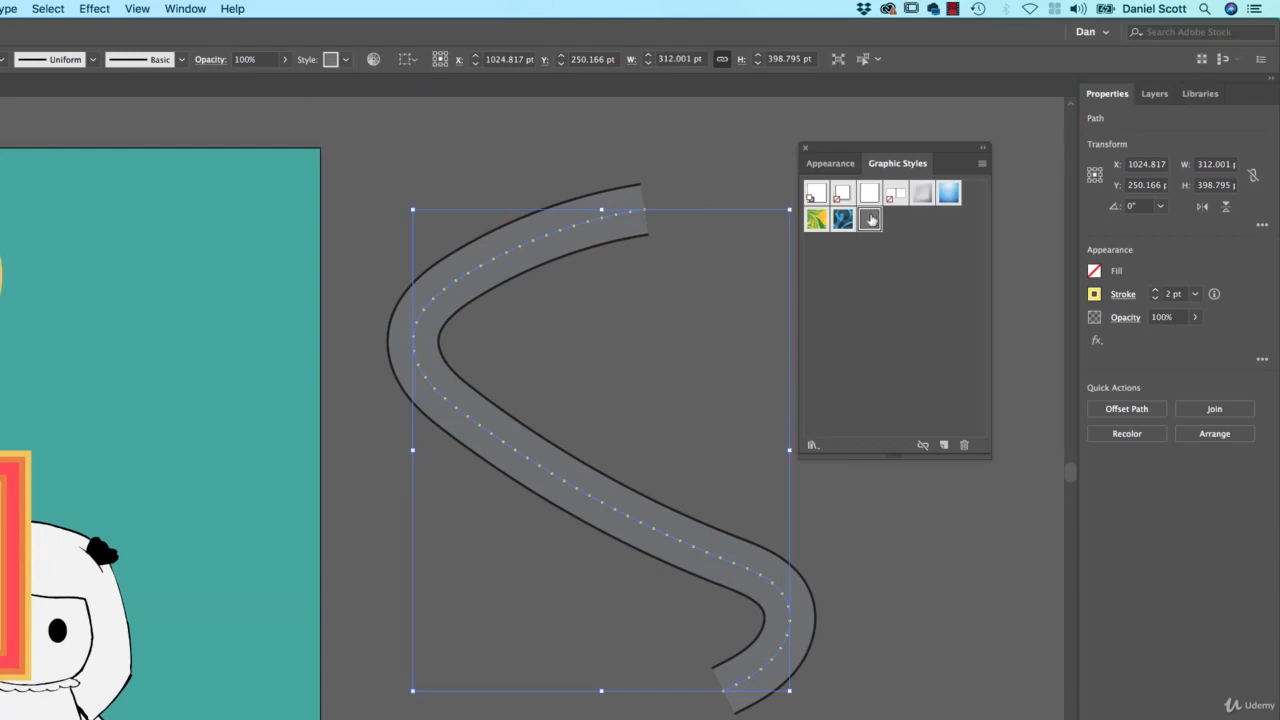
{"action": "left_click", "coordinate": [886, 501]}
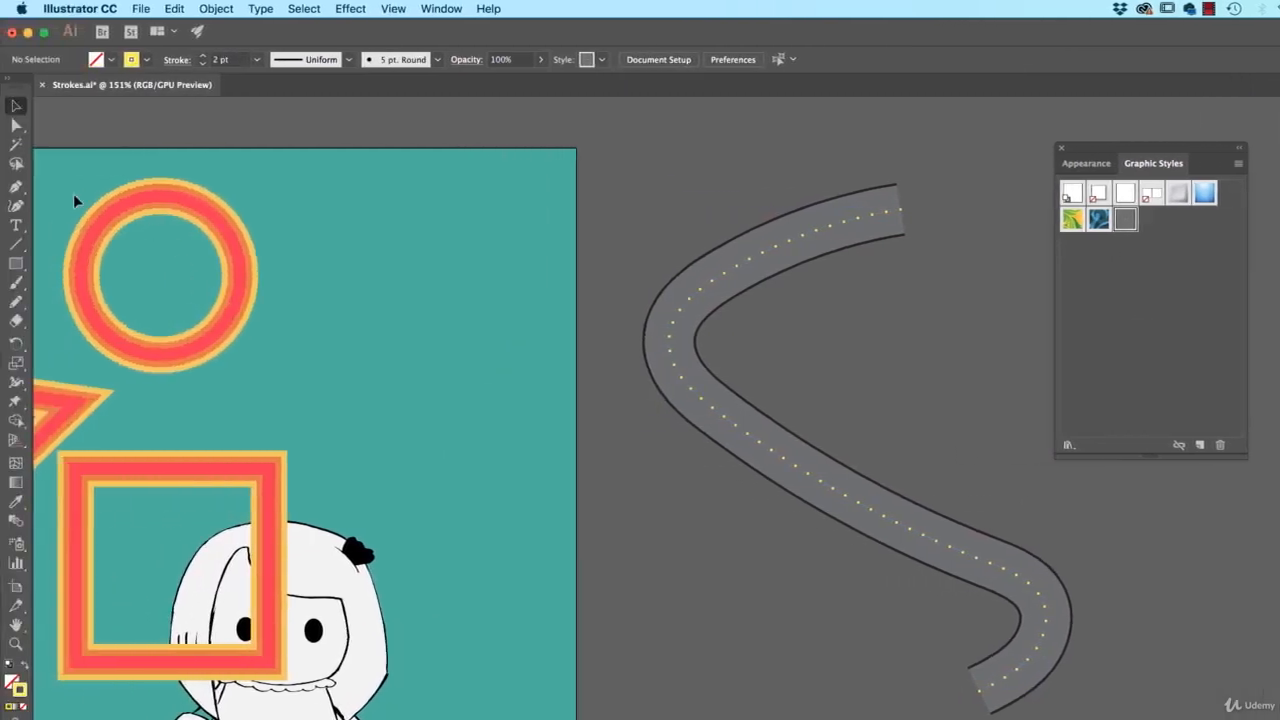
- Paint a long freehand curve with a small loop in the empty area beyond the road's lower end using the Paintbrush
{"action": "left_click", "coordinate": [16, 283]}
{"action": "left_click_drag", "start_coordinate": [823, 509], "coordinate": [403, 131]}
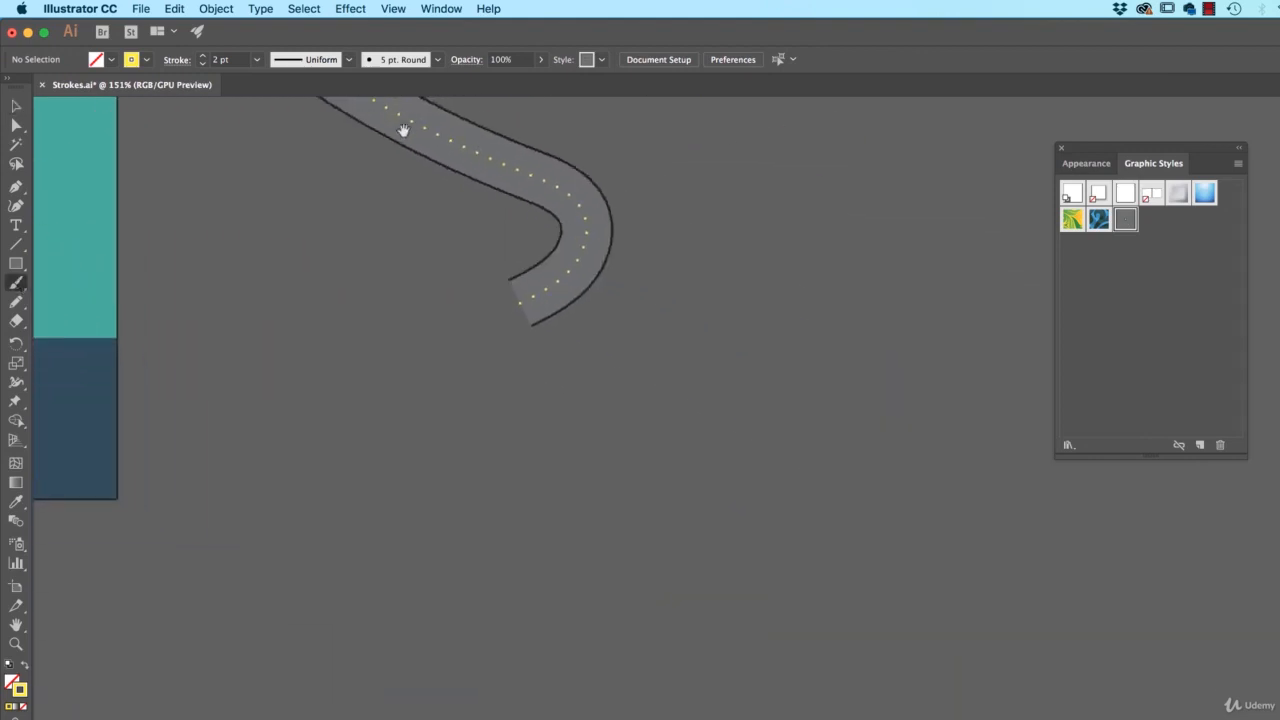
{"action": "mouse_move", "coordinate": [500, 460]}
{"action": "left_mouse_down"}
{"action": "mouse_move", "coordinate": [925, 585]}
{"action": "mouse_move", "coordinate": [723, 232]}
{"action": "left_mouse_up"}
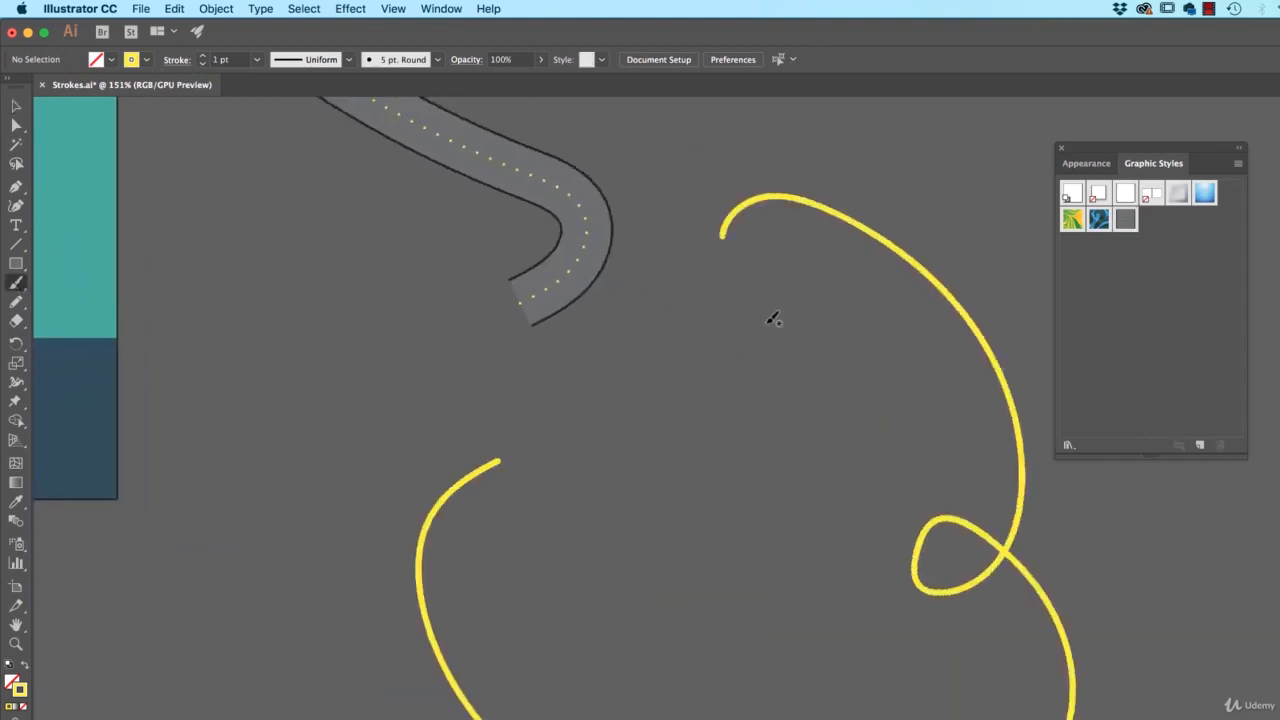
- Apply the saved road graphic style to the new looping curve and deselect it
{"action": "key", "text": "v"}
{"action": "left_click", "coordinate": [920, 272]}
{"action": "left_click", "coordinate": [1126, 219]}
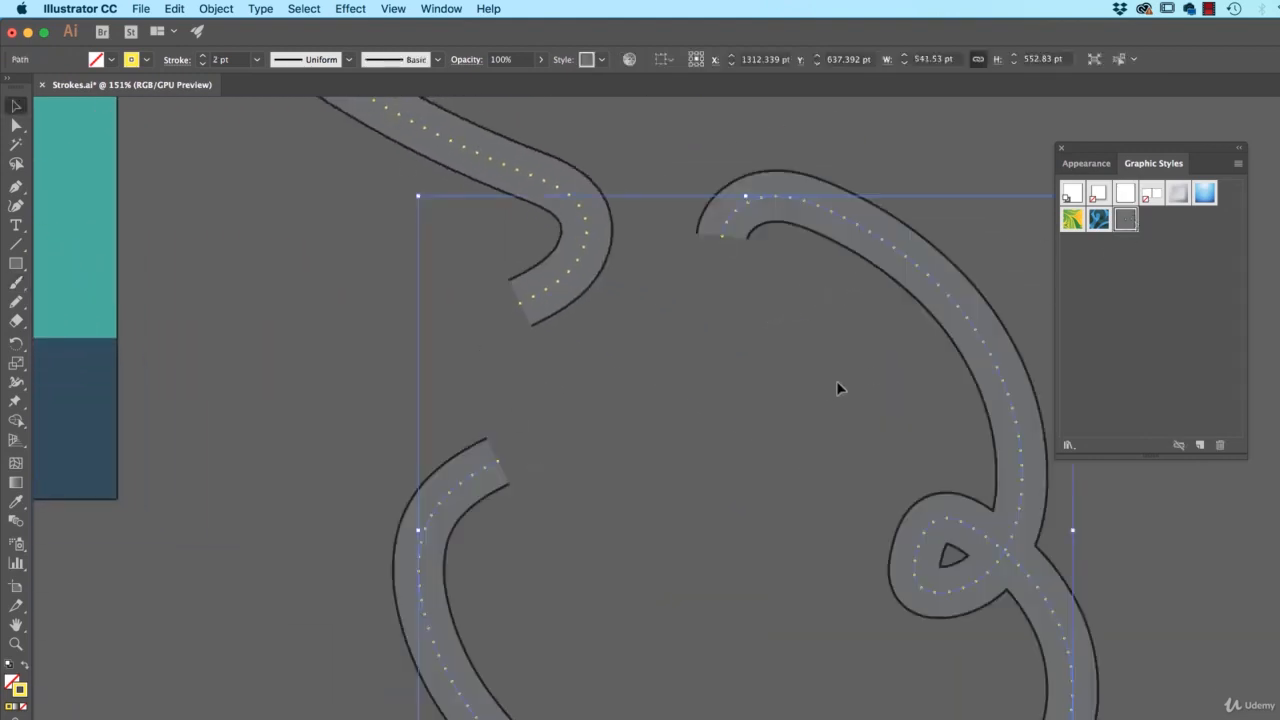
{"action": "left_click", "coordinate": [823, 390]}
- Save the square's red, orange and yellow stroke appearance as another graphic style
{"action": "left_click_drag", "start_coordinate": [449, 357], "coordinate": [1001, 573]}
{"action": "left_click_drag", "start_coordinate": [531, 429], "coordinate": [918, 616]}
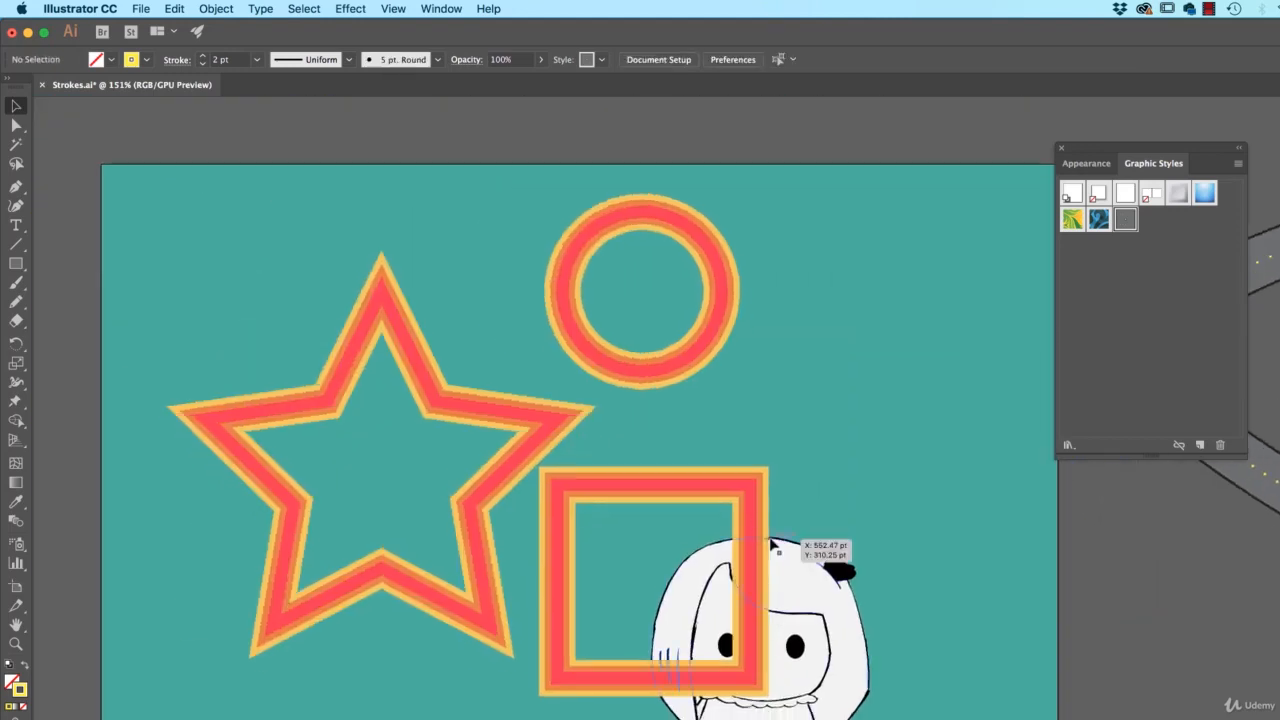
{"action": "left_click_drag", "start_coordinate": [745, 517], "coordinate": [1183, 272]}
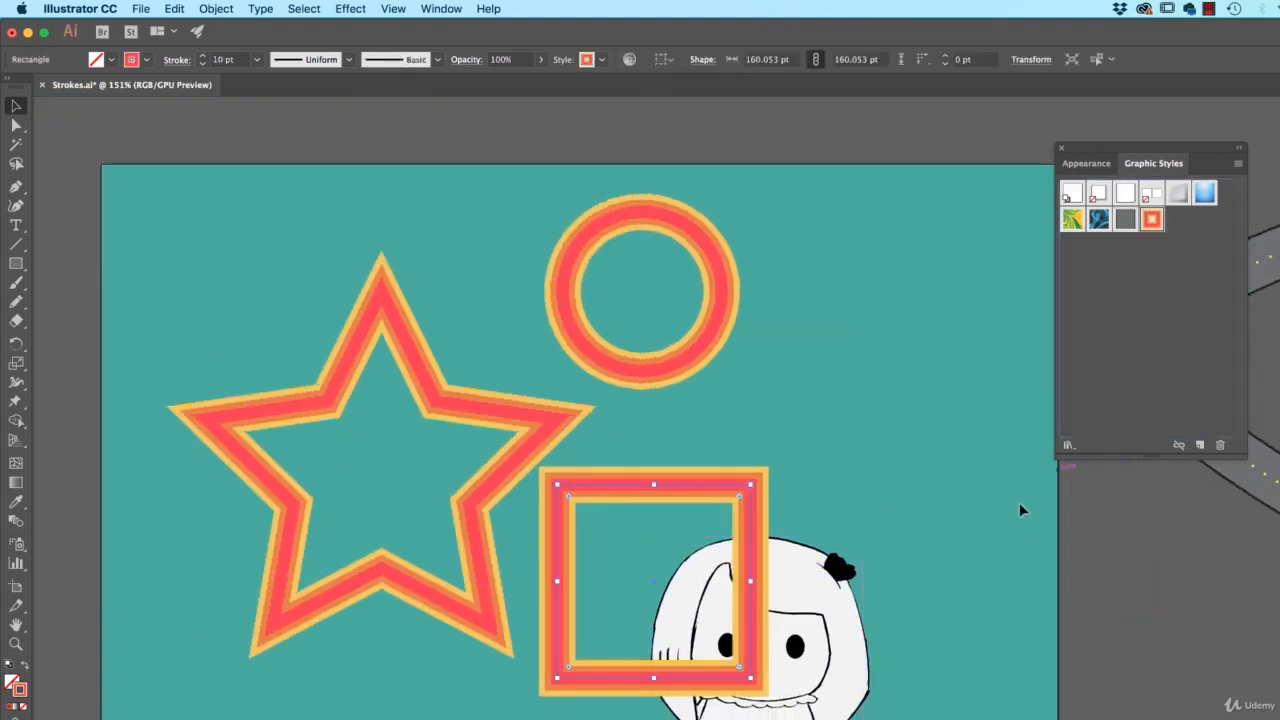
- Create a new 42 x 59.4 cm document and switch back to the Strokes.ai document
{"action": "scroll", "coordinate": [740, 537], "scroll_direction": "right", "scroll_amount": 8}
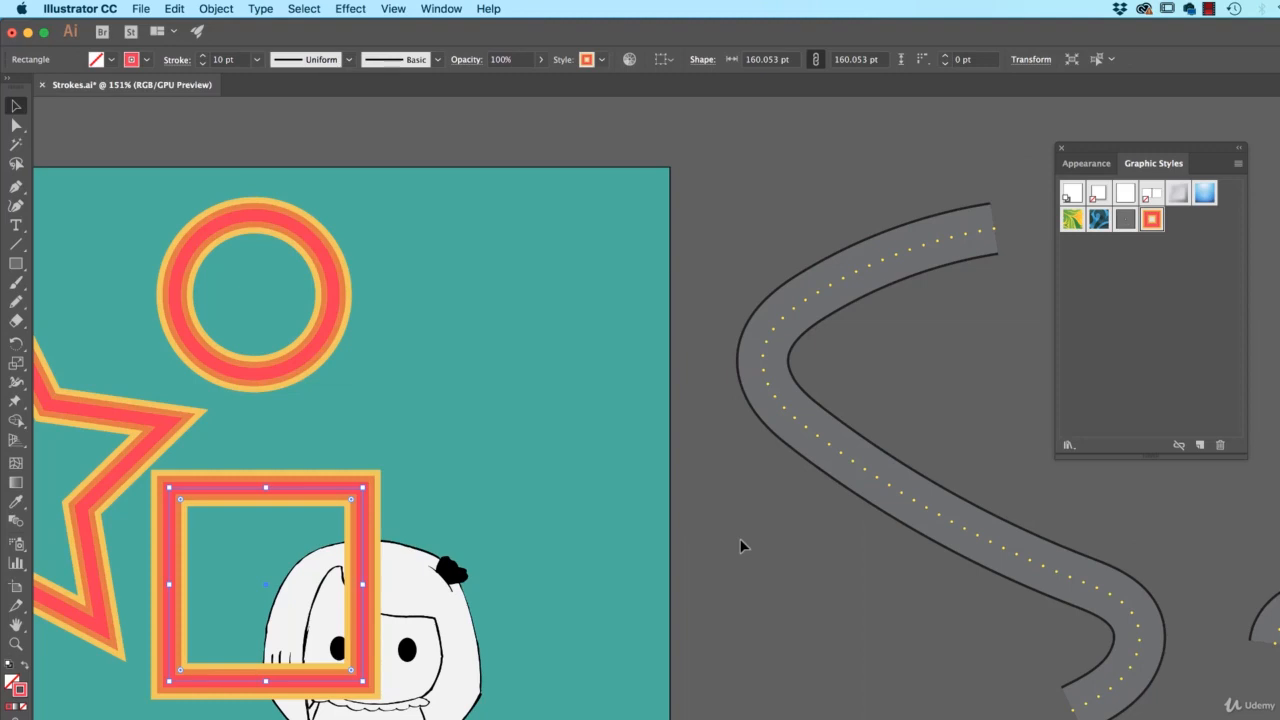
{"action": "key", "text": "super+n"}
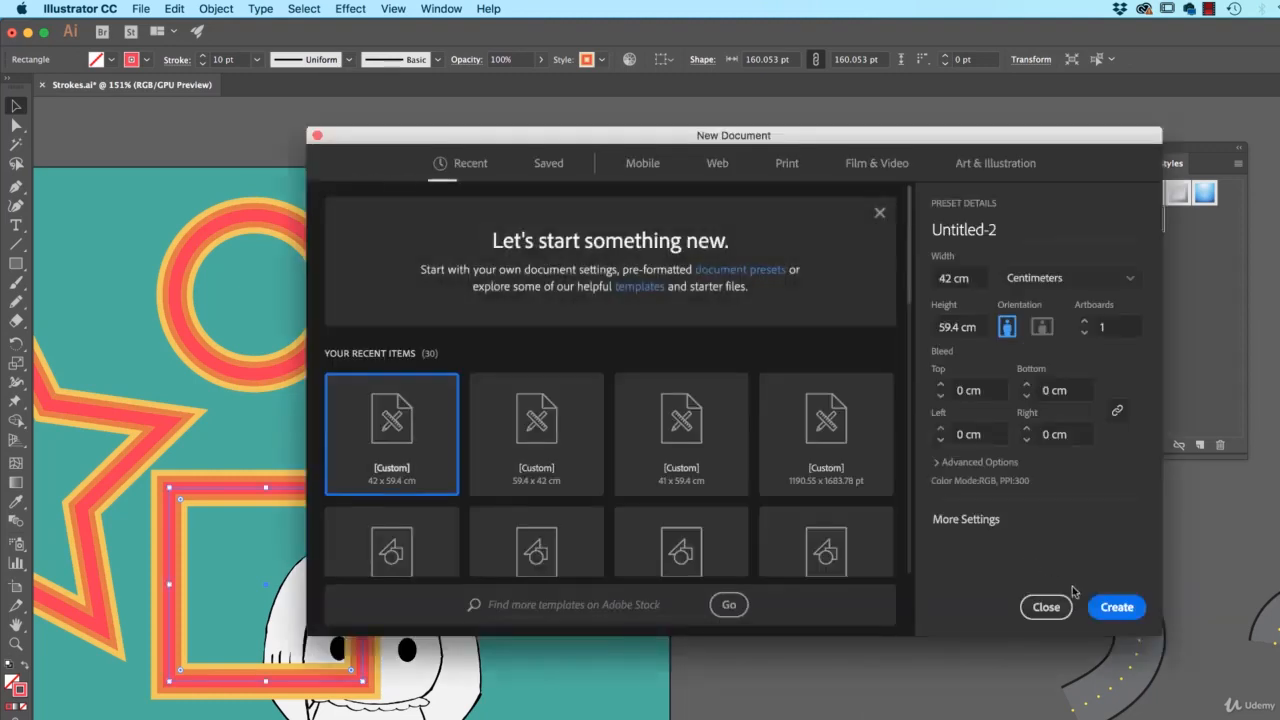
{"action": "left_click", "coordinate": [1117, 607]}
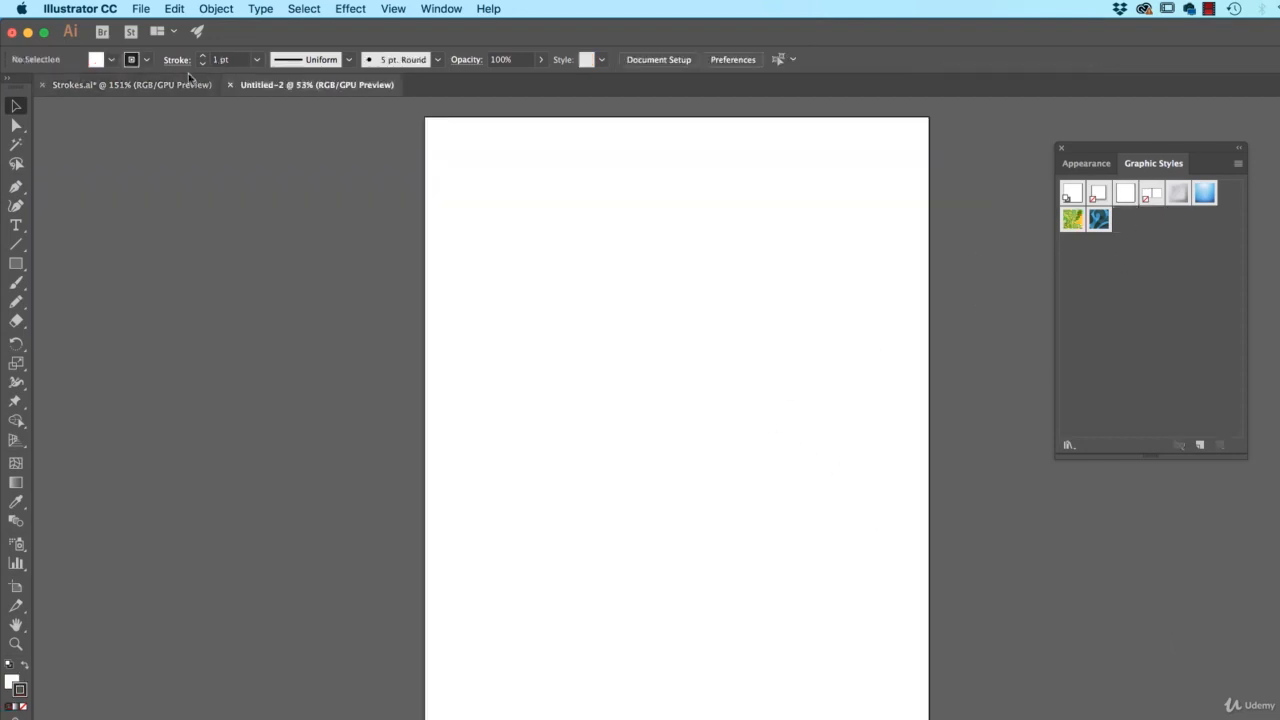
{"action": "left_click", "coordinate": [139, 86]}
{"action": "left_click", "coordinate": [840, 283]}
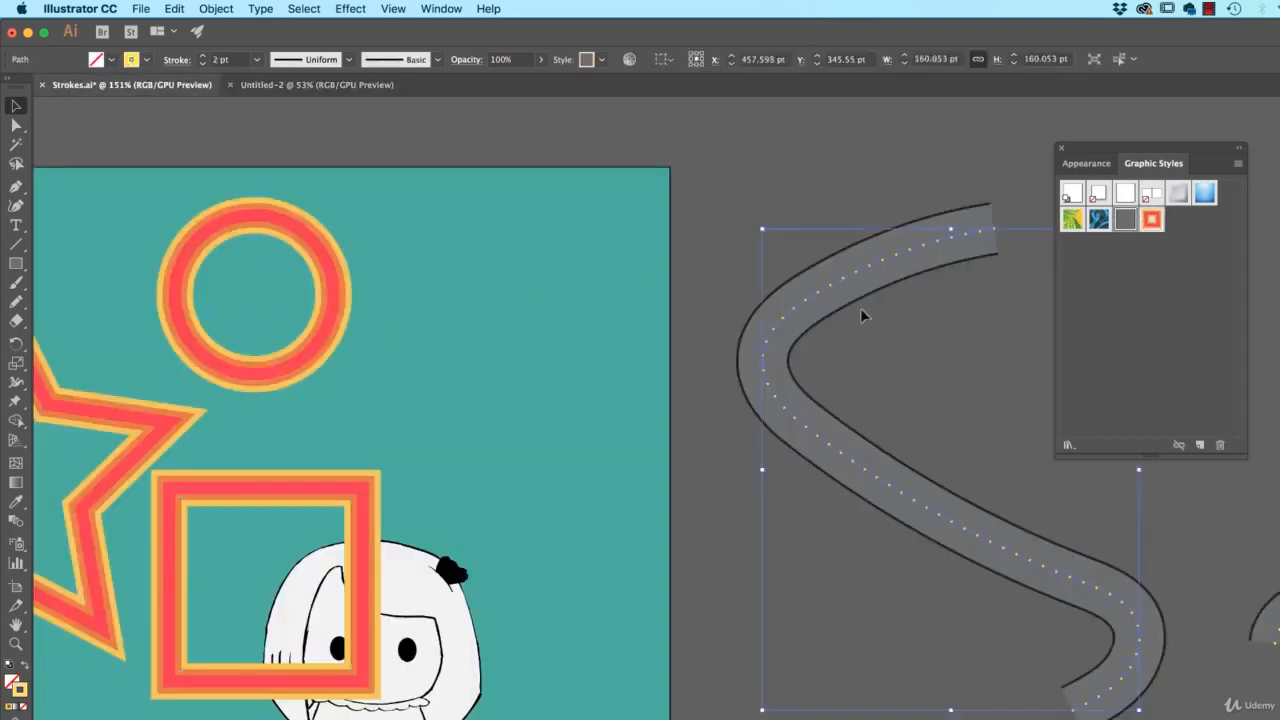
{"action": "scroll", "coordinate": [563, 329], "scroll_direction": "right", "scroll_amount": 10}
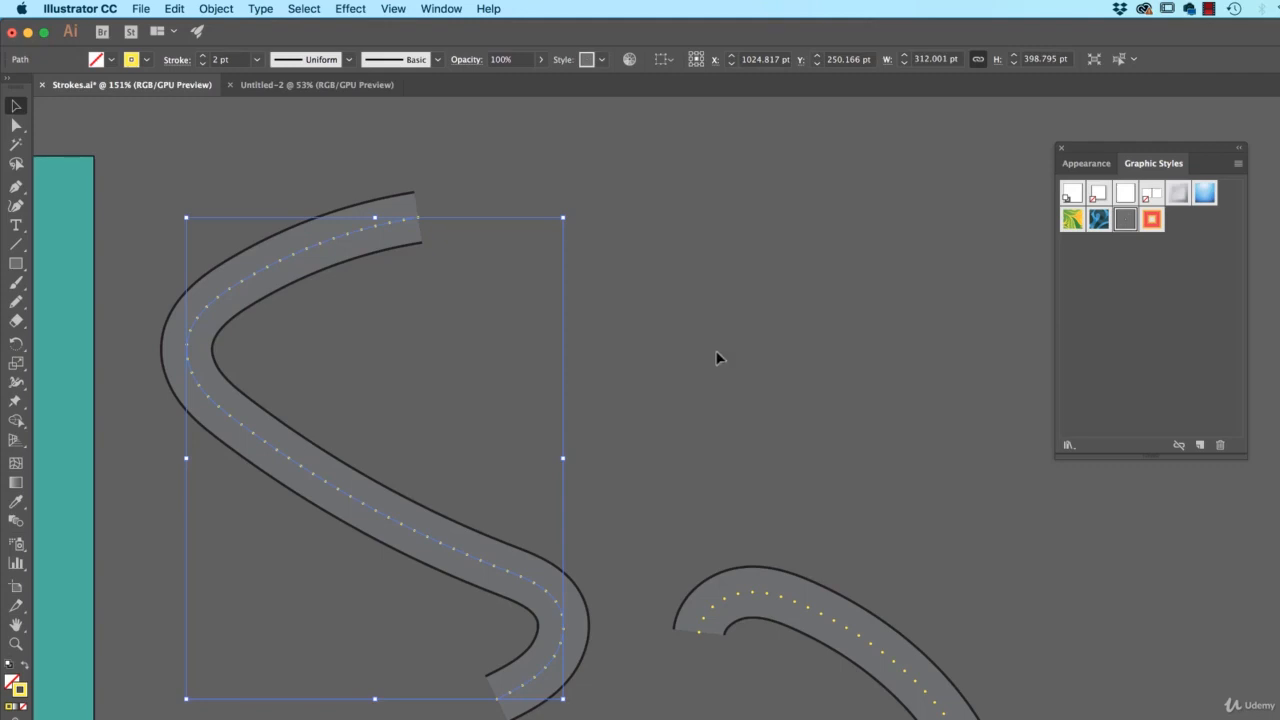
{"action": "left_click", "coordinate": [1098, 222]}
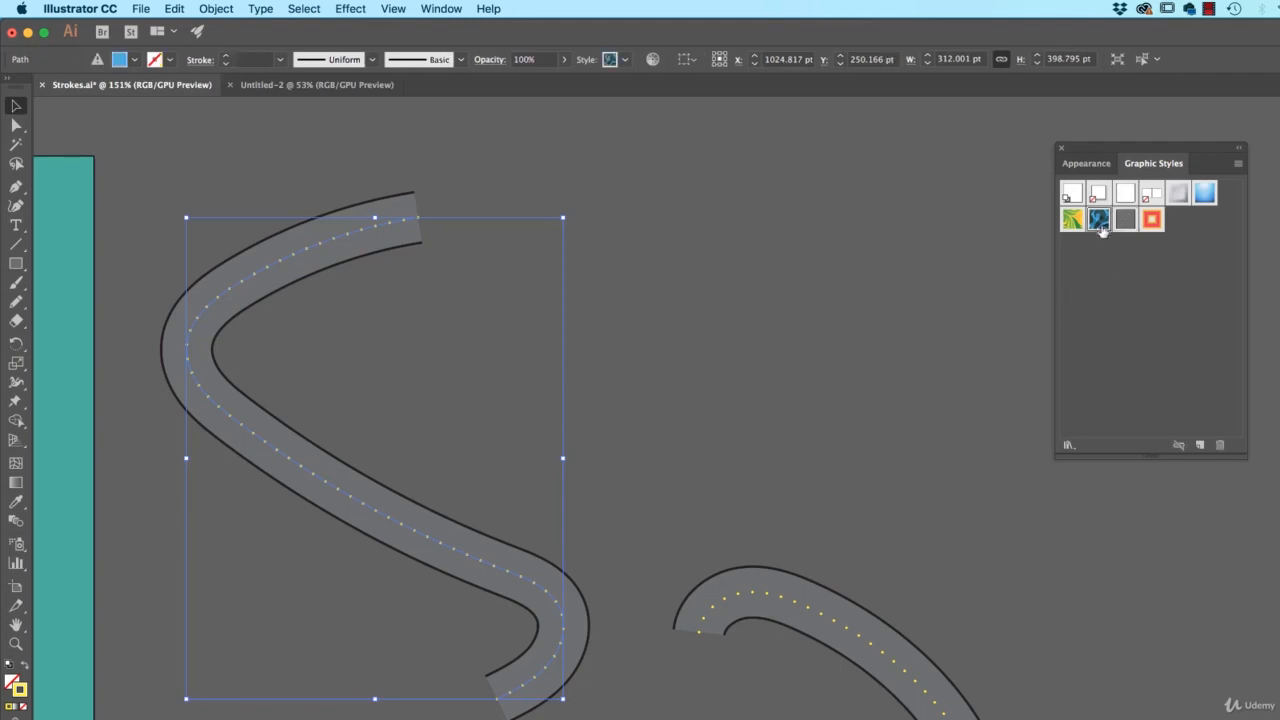
{"action": "key", "text": "super+z"}
{"action": "left_click", "coordinate": [777, 358]}
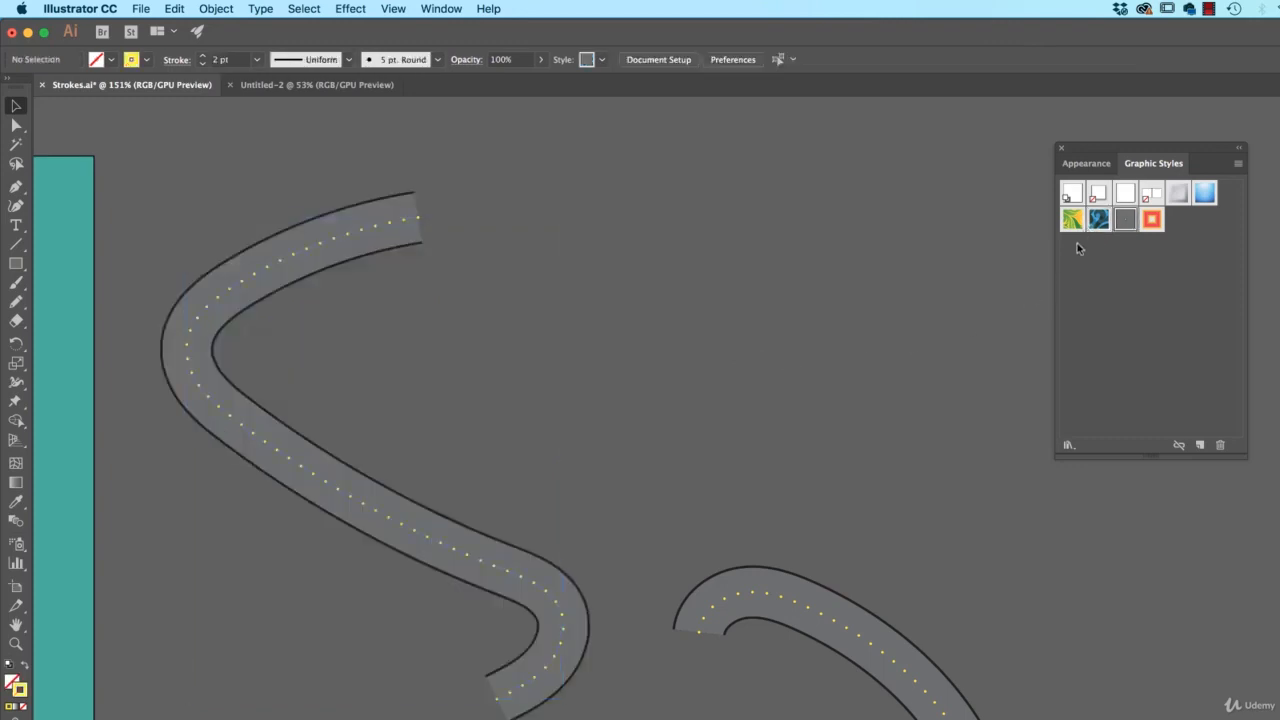
- Delete the preset graphic styles, keeping only the default, road and square styles
{"action": "left_click", "coordinate": [1099, 222]}
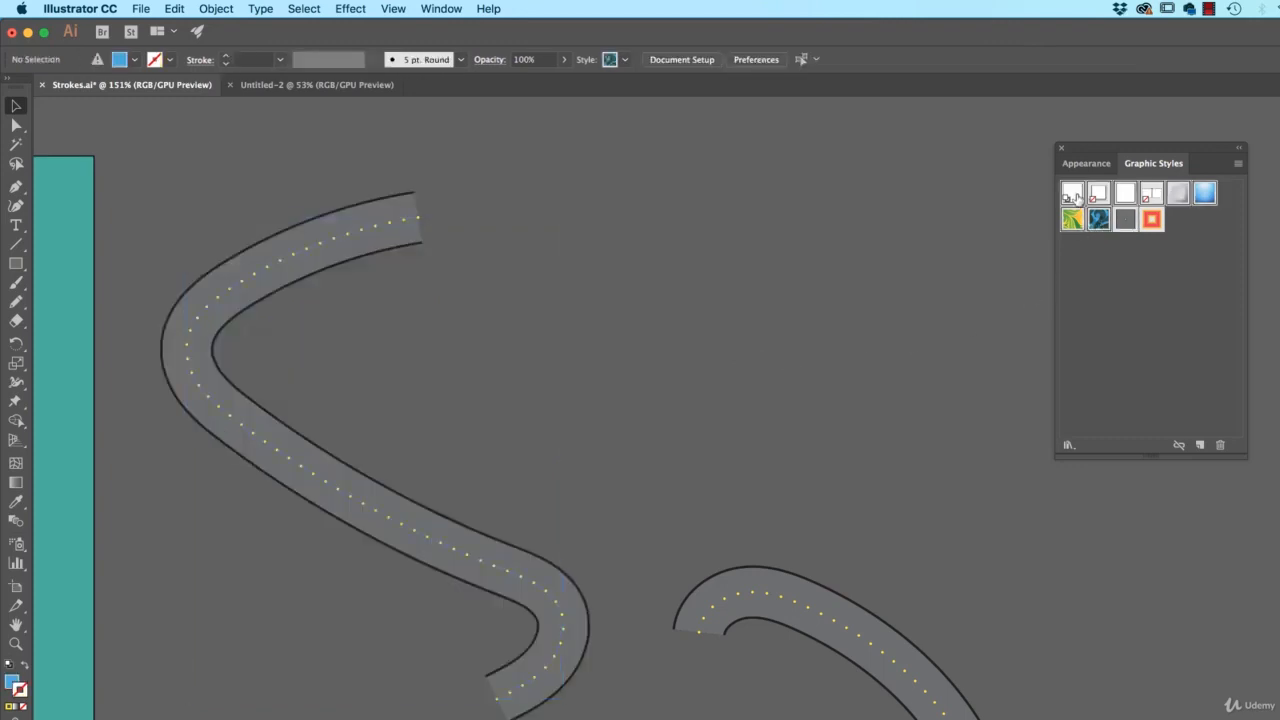
{"action": "left_click", "coordinate": [1220, 444]}
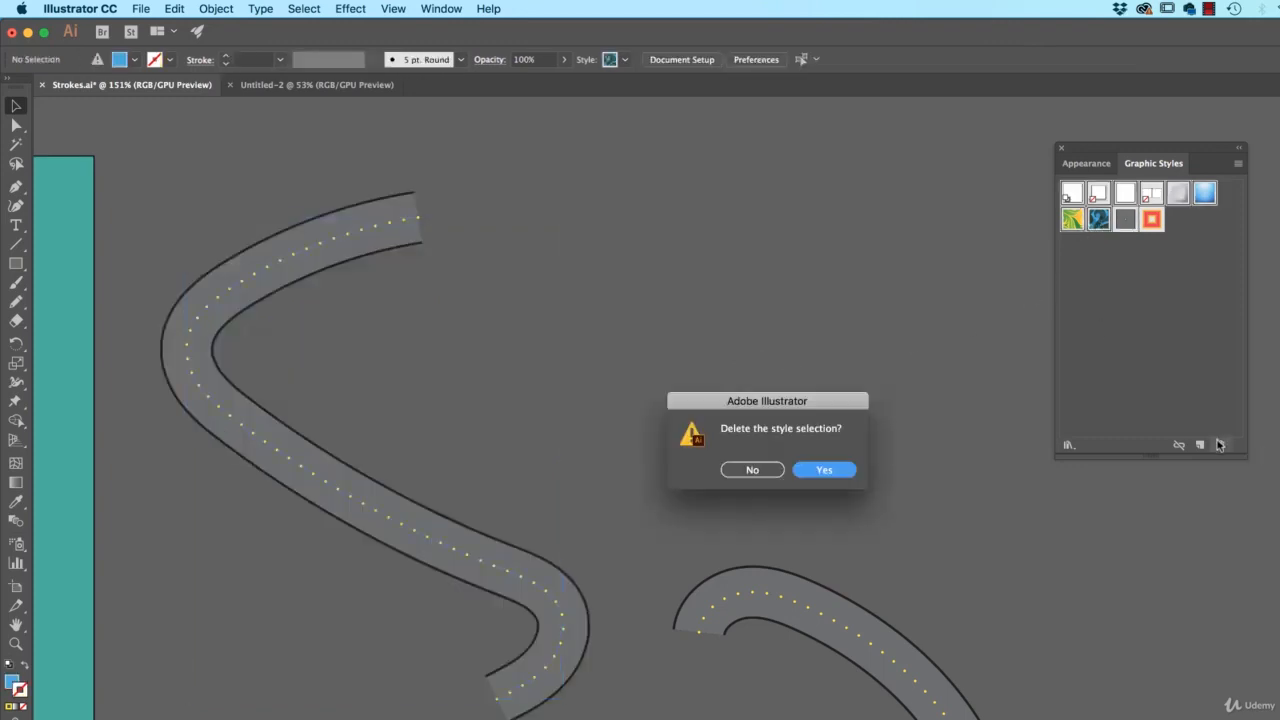
{"action": "left_click", "coordinate": [820, 470]}
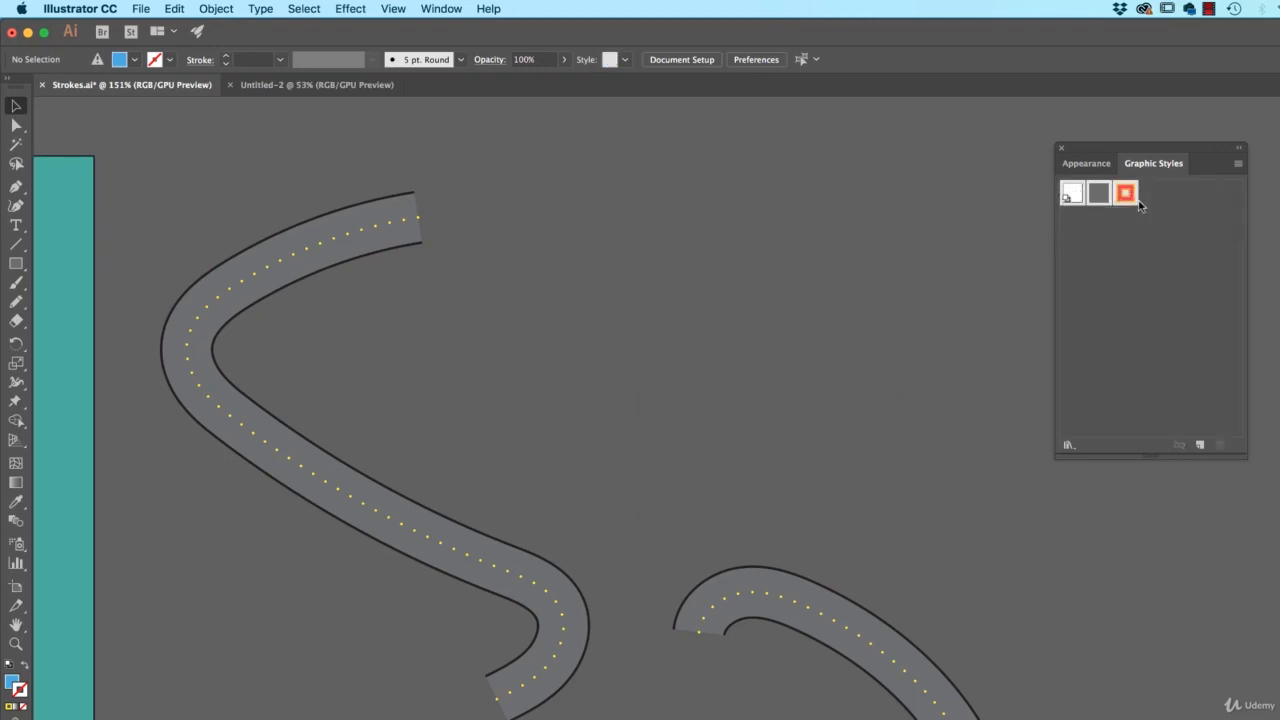
{"action": "left_click", "coordinate": [1238, 163]}
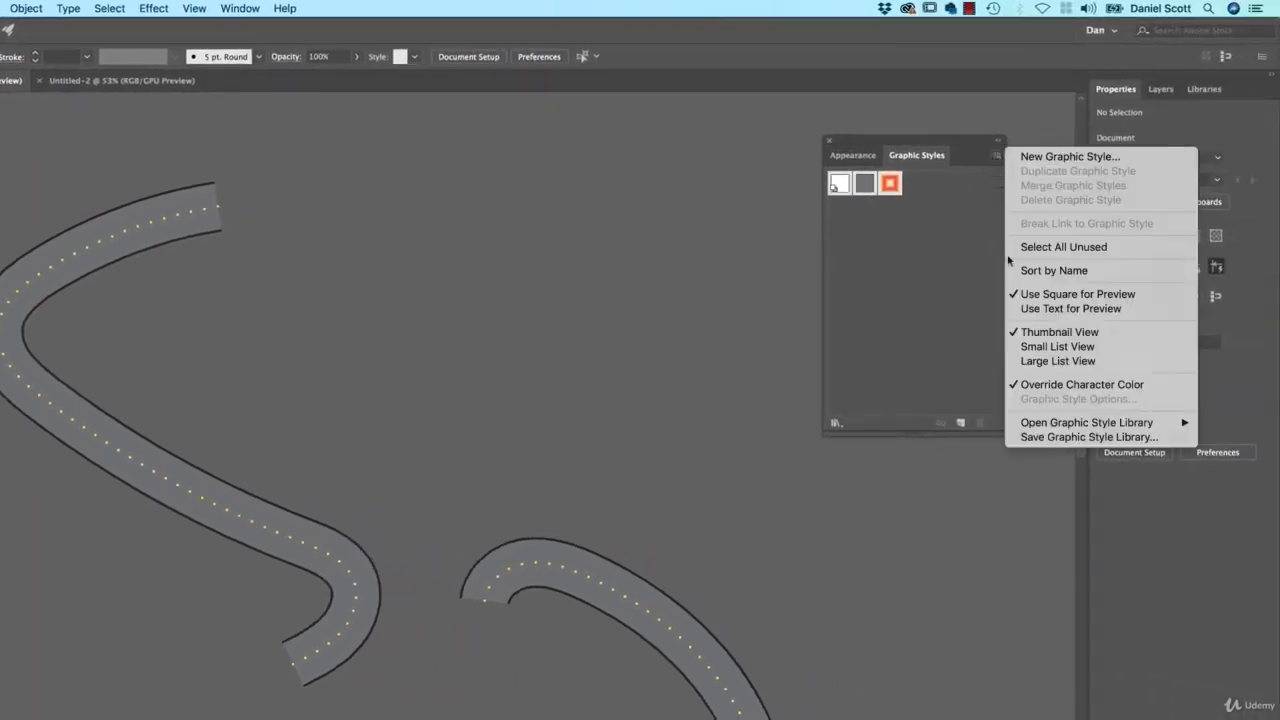
{"action": "left_click", "coordinate": [1036, 440]}
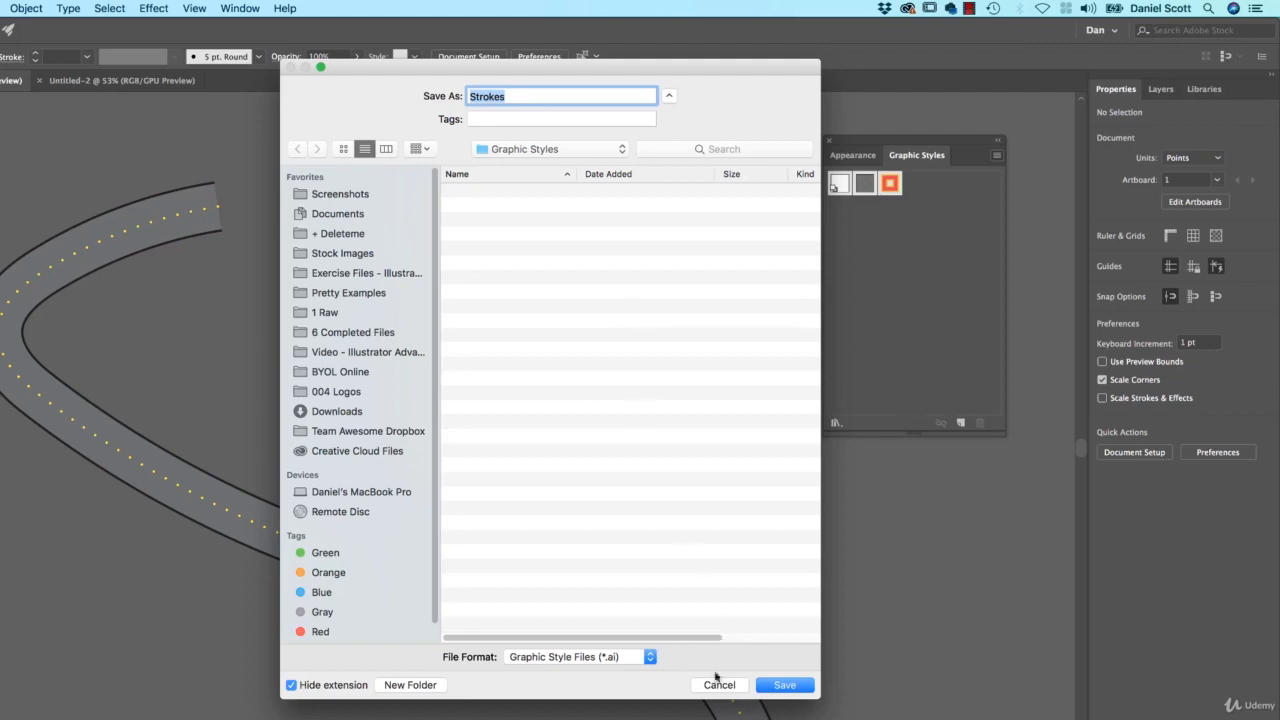
{"action": "left_click", "coordinate": [719, 685]}
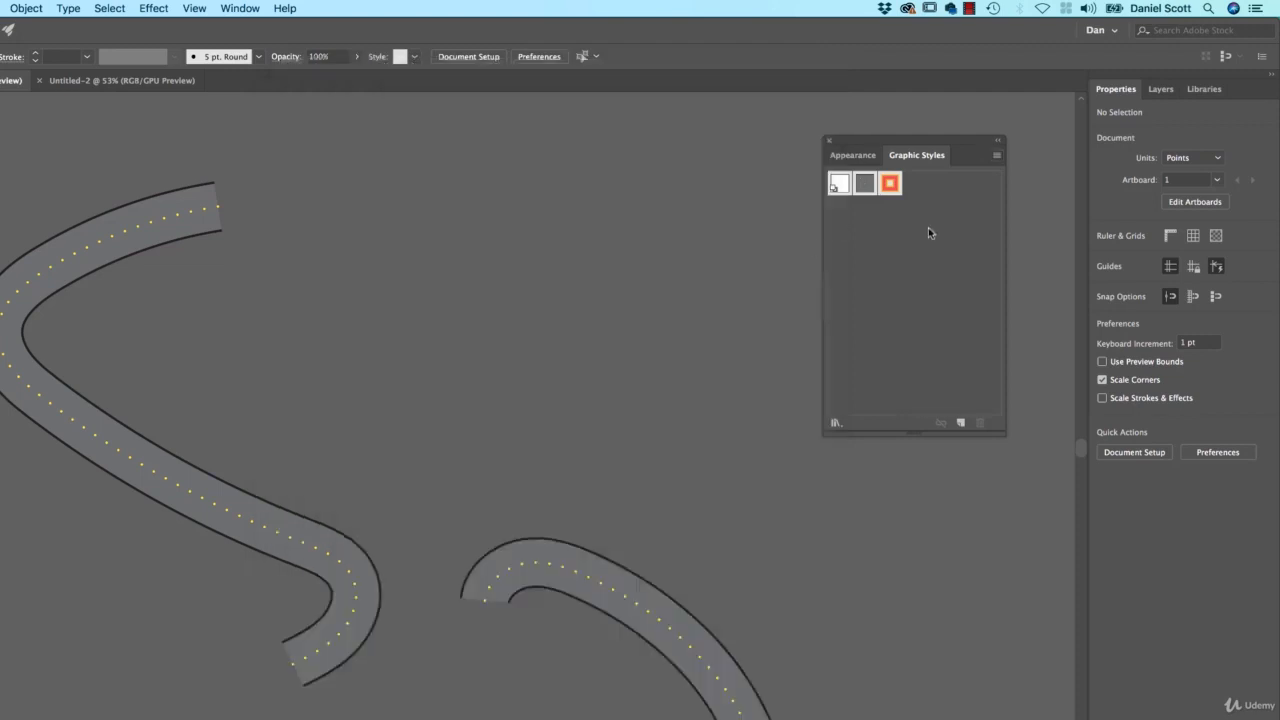
- Switch to the Untitled-2 document and load Neon Effects.ai as an external graphic style library
{"action": "left_click", "coordinate": [122, 80]}
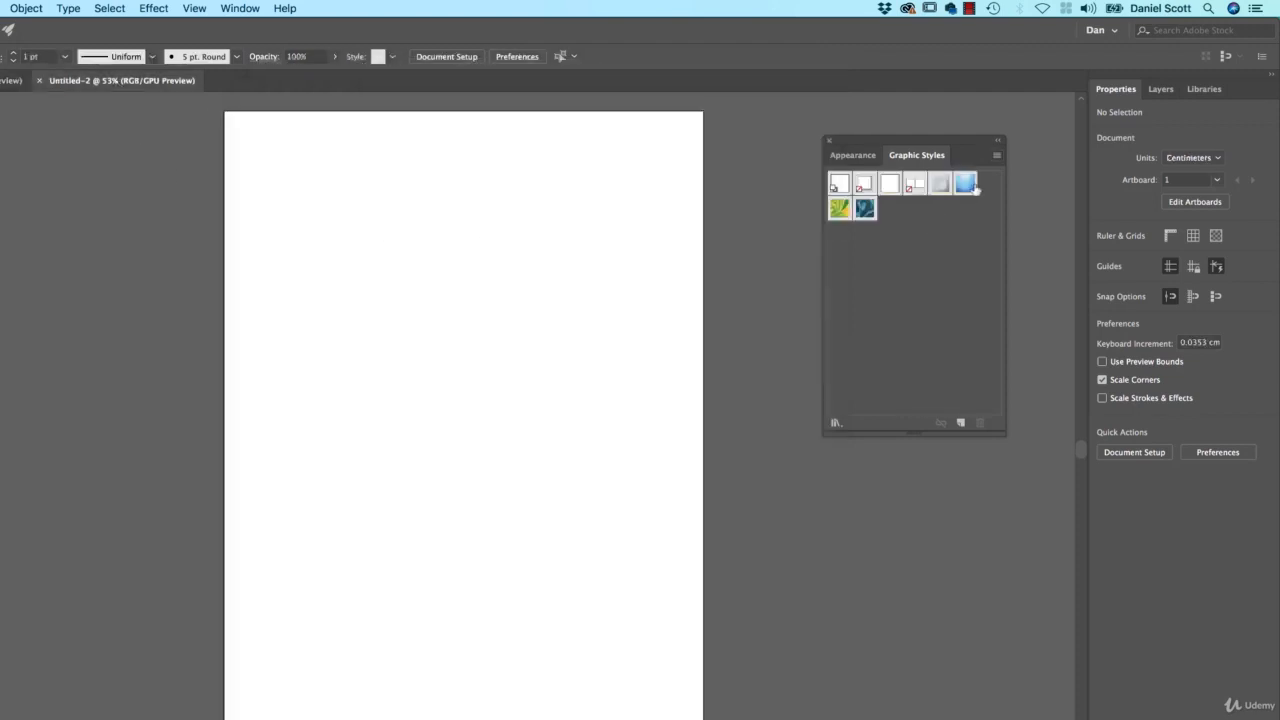
{"action": "left_click", "coordinate": [996, 155]}
{"action": "mouse_move", "coordinate": [1041, 423]}
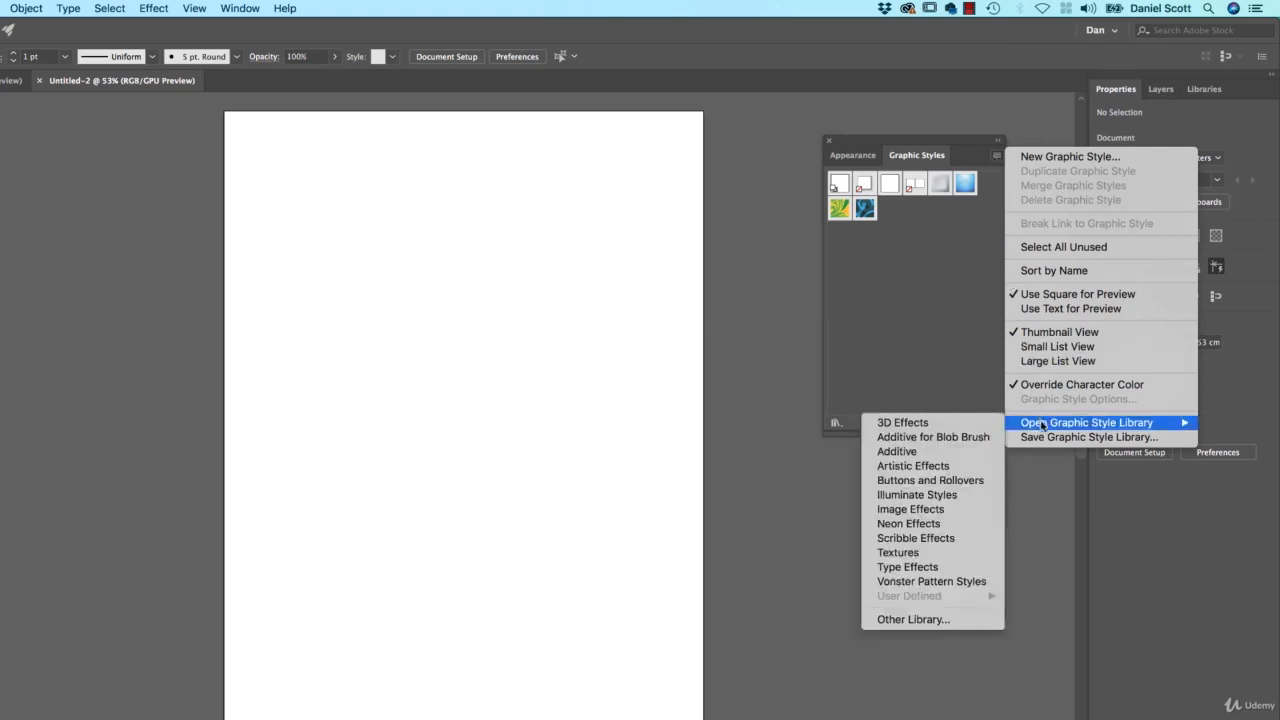
{"action": "left_click", "coordinate": [903, 620]}
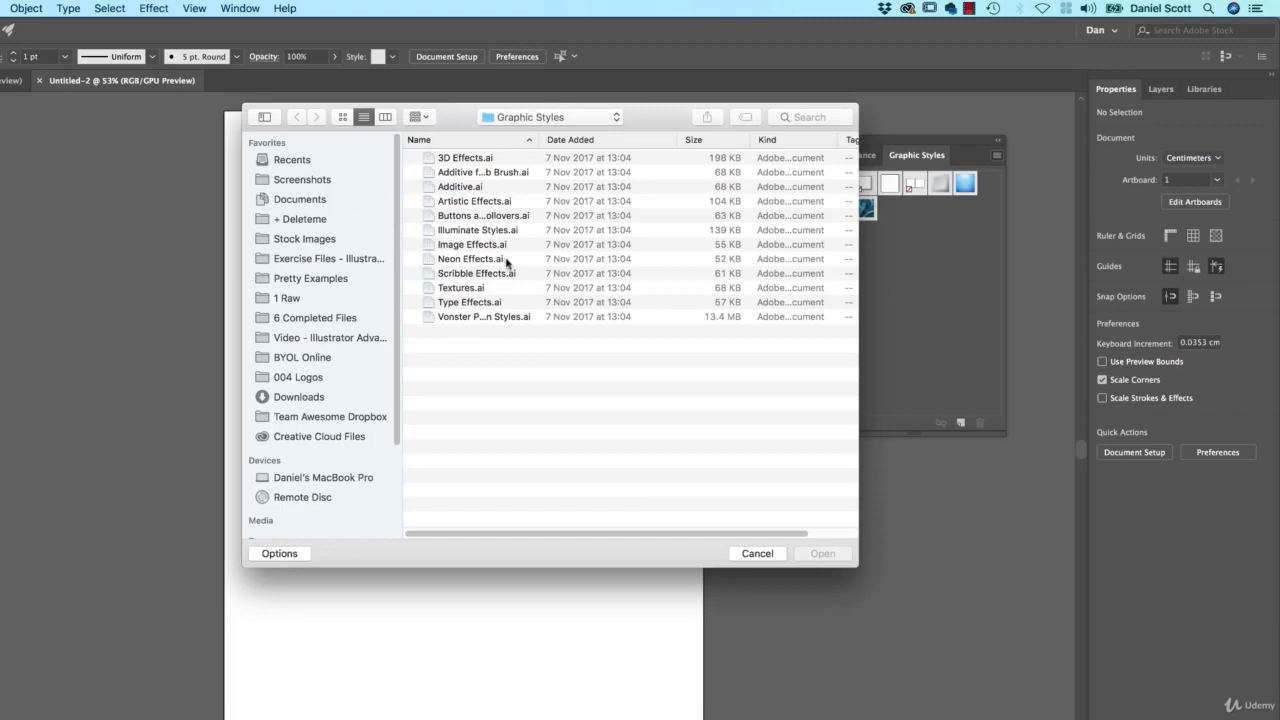
{"action": "left_click", "coordinate": [468, 258]}
{"action": "left_click", "coordinate": [835, 553]}
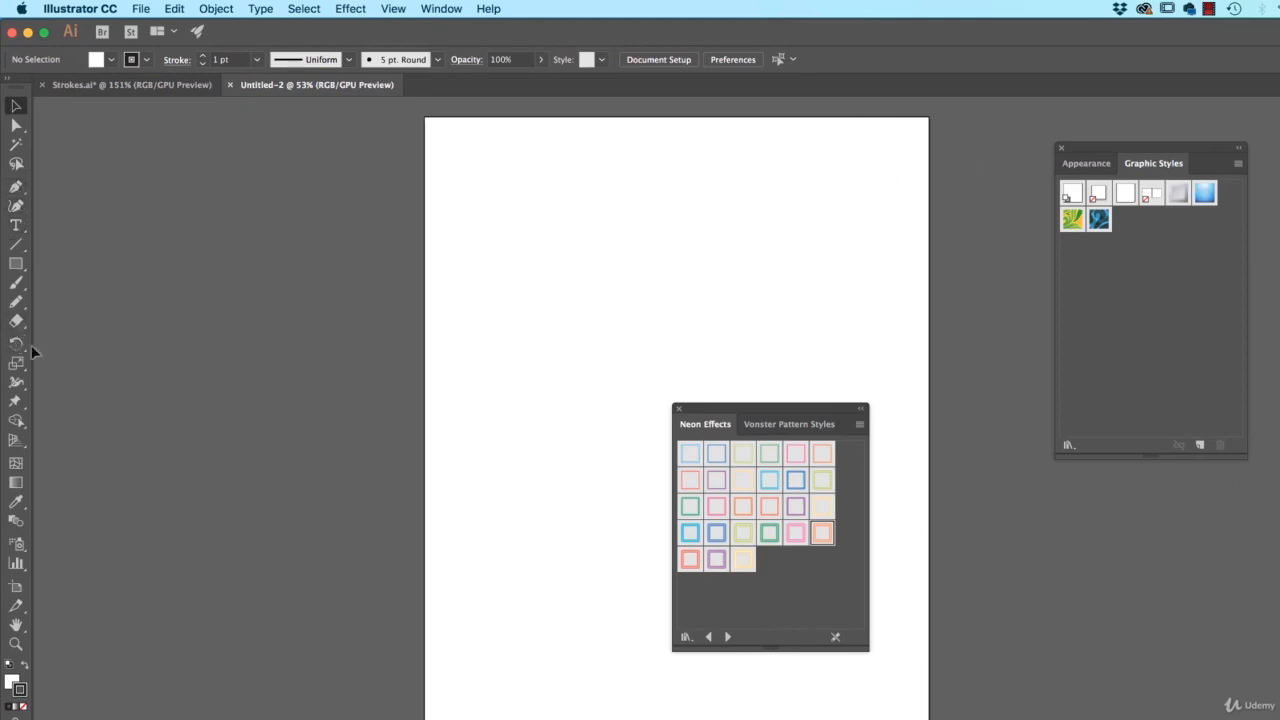
- Draw a large freehand zigzag path across the blank page with the Pencil tool
{"action": "left_click", "coordinate": [16, 301]}
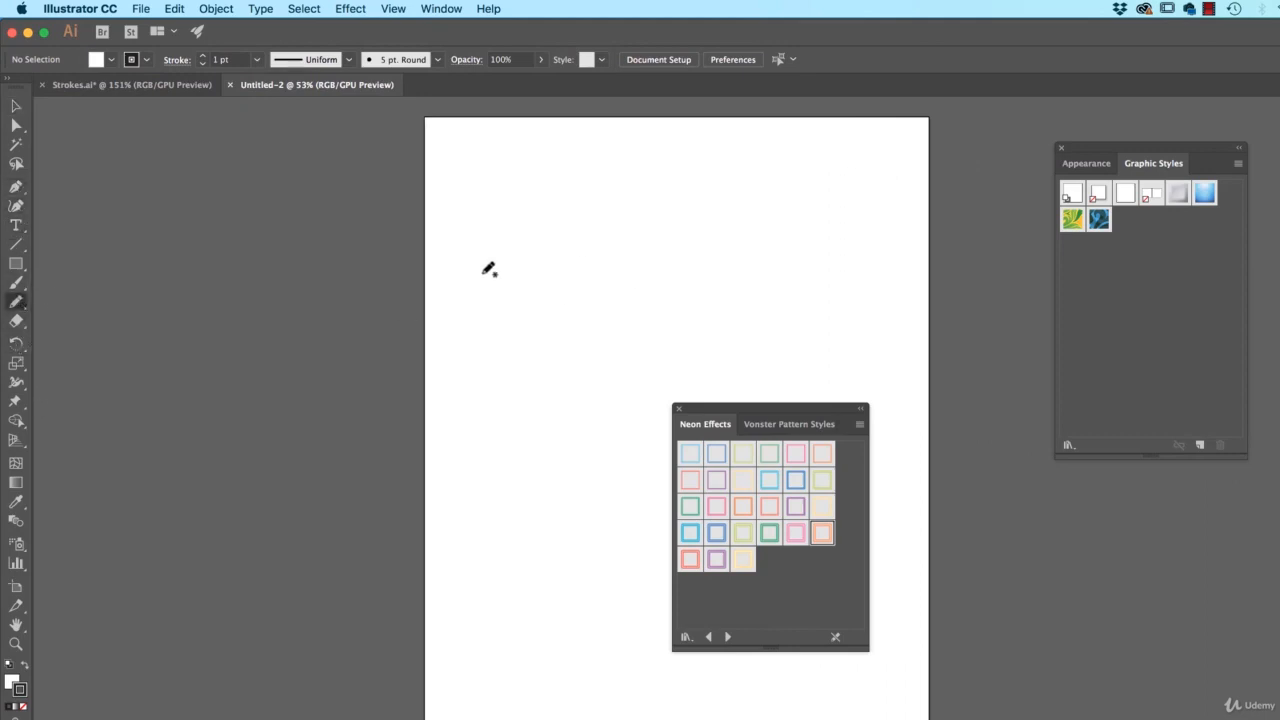
{"action": "mouse_move", "coordinate": [482, 268]}
{"action": "left_mouse_down"}
{"action": "mouse_move", "coordinate": [781, 144]}
{"action": "mouse_move", "coordinate": [816, 261]}
{"action": "mouse_move", "coordinate": [493, 382]}
{"action": "mouse_move", "coordinate": [533, 451]}
{"action": "mouse_move", "coordinate": [897, 418]}
{"action": "left_mouse_up"}
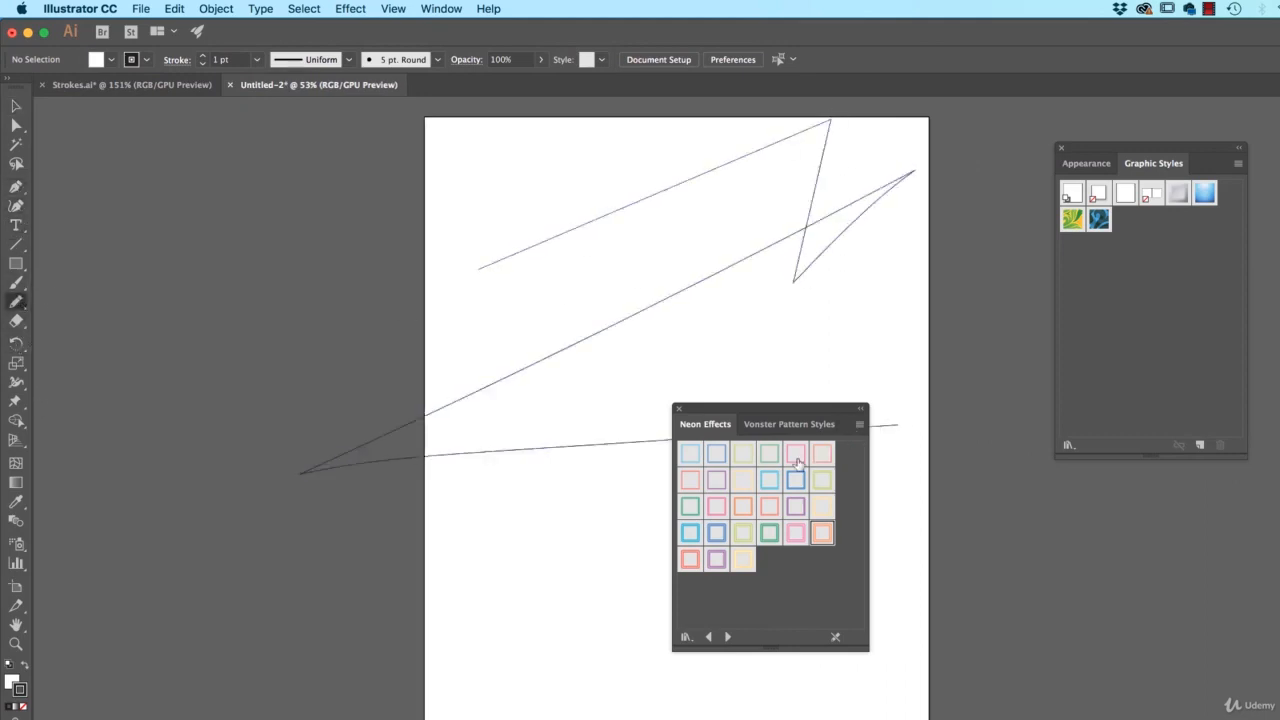
{"action": "key", "text": "v"}
- Try the thin green and then the blue Neon Effects style on the zigzag path and inspect it closely
{"action": "left_click", "coordinate": [709, 273]}
{"action": "left_click", "coordinate": [770, 458]}
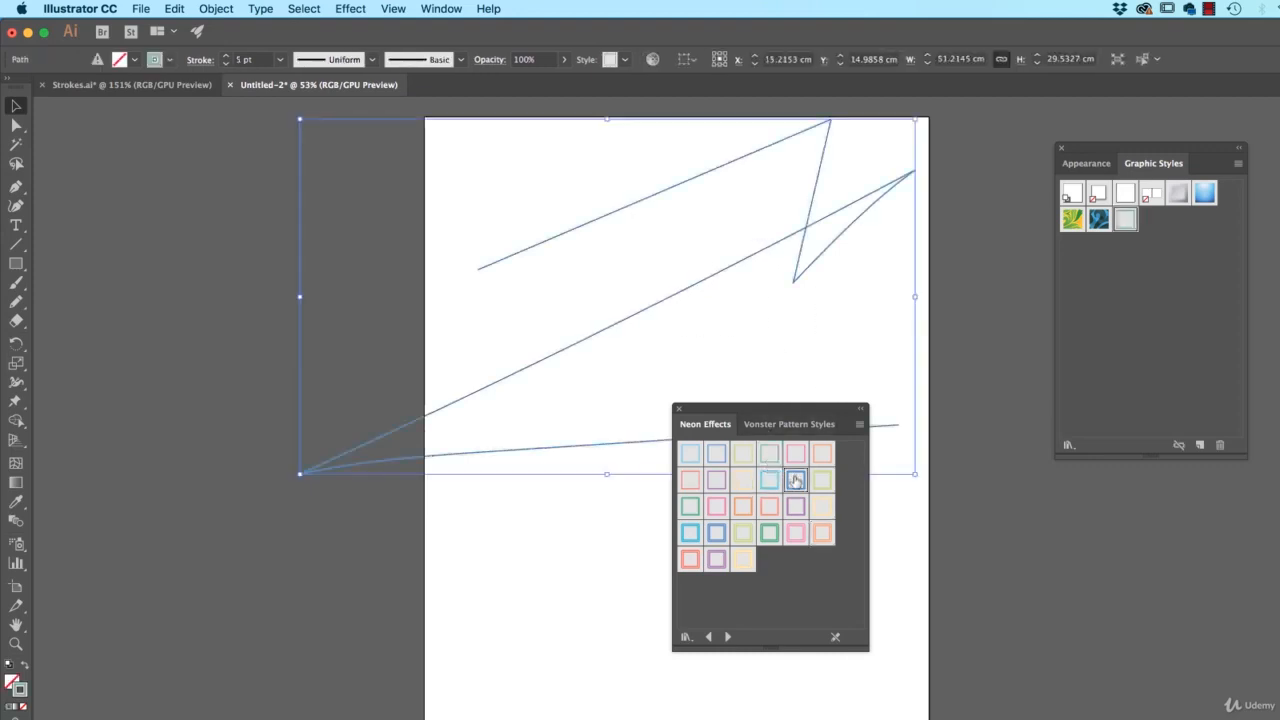
{"action": "left_click", "coordinate": [795, 480]}
{"action": "left_click", "coordinate": [742, 345]}
{"action": "key", "text": "super+equal"}
{"action": "key", "text": "super+equal"}
{"action": "key", "text": "super+equal"}
{"action": "key", "text": "super+equal"}
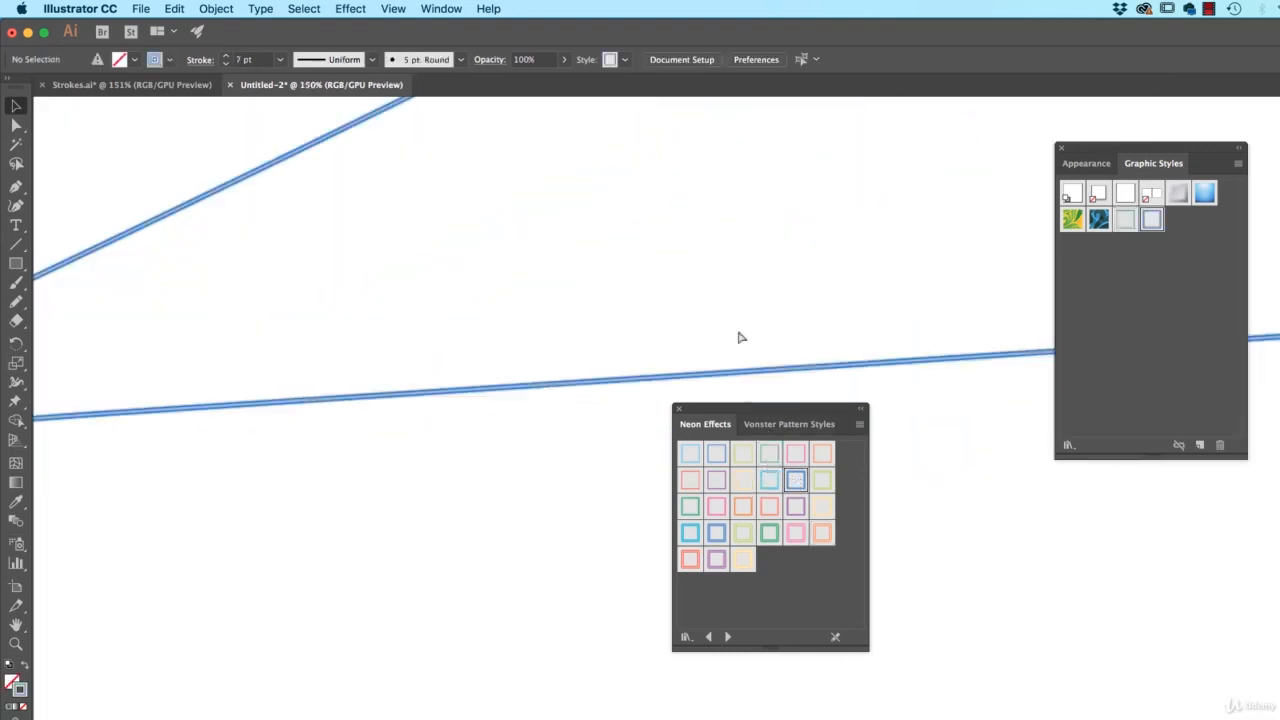
- Apply the light blue style, first in the Neon Effects library, to the zigzag path
{"action": "left_click", "coordinate": [789, 336]}
{"action": "left_click", "coordinate": [690, 453]}
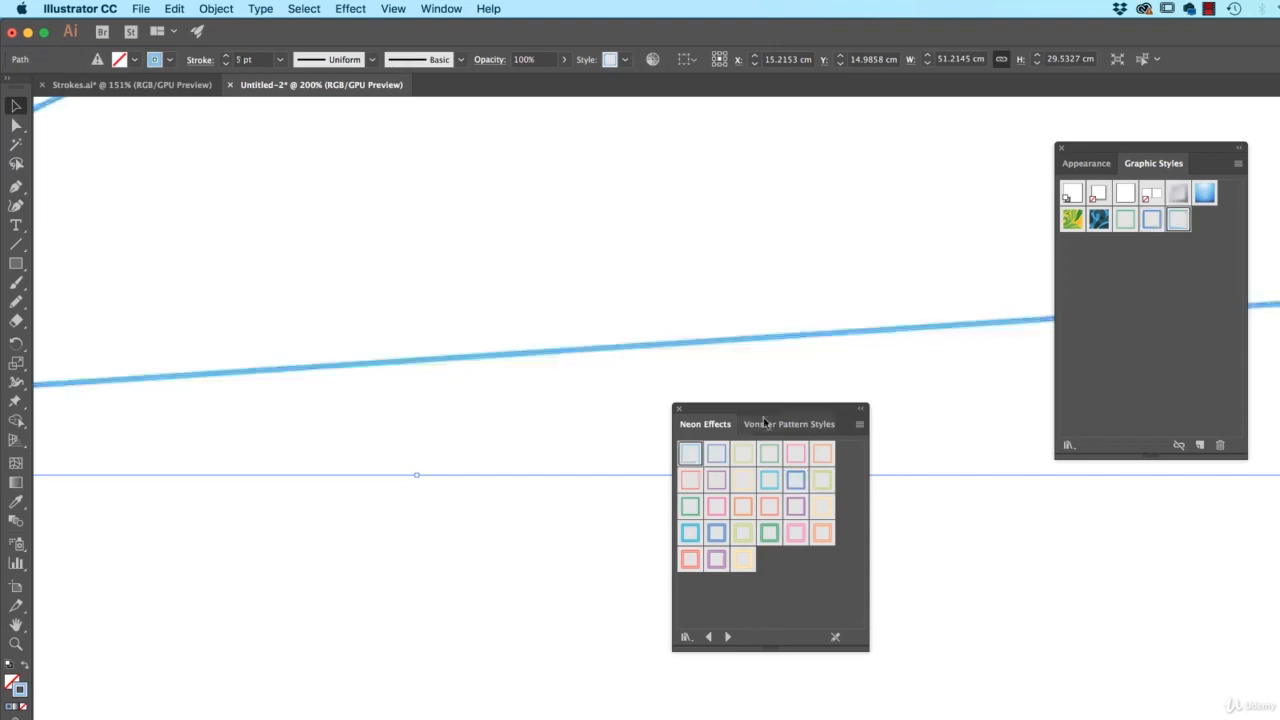
{"action": "left_click", "coordinate": [988, 523]}
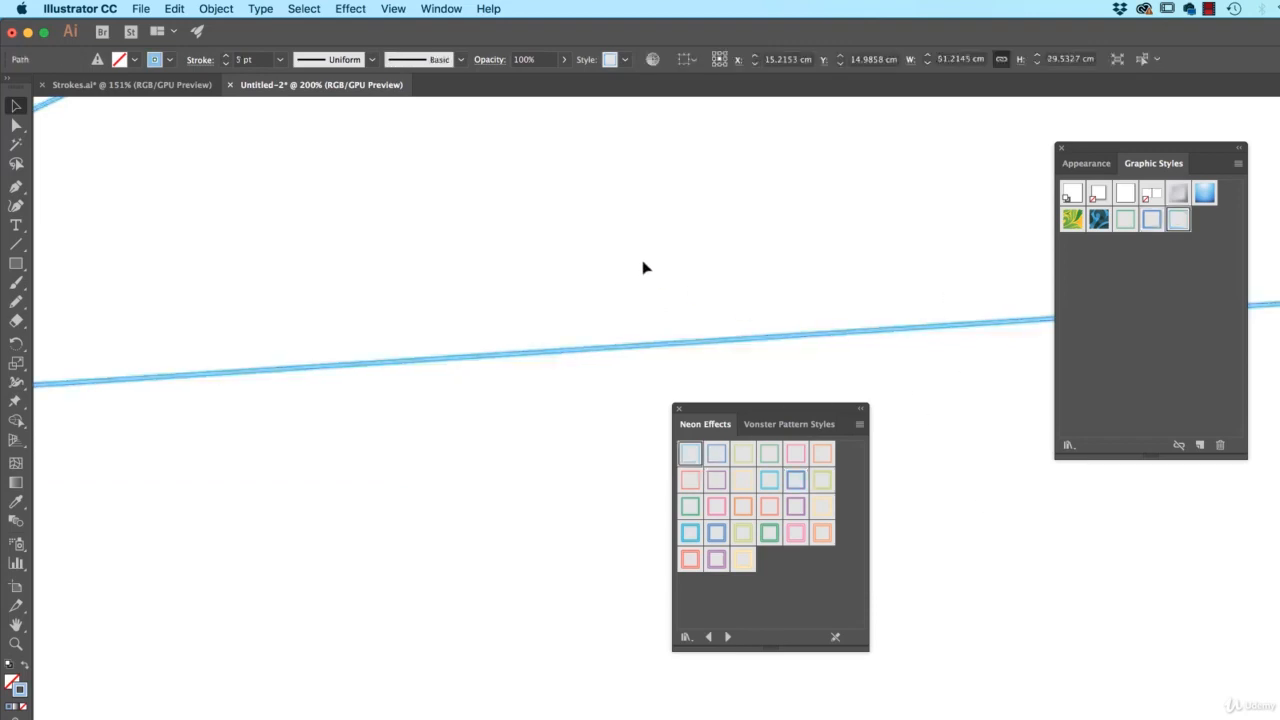